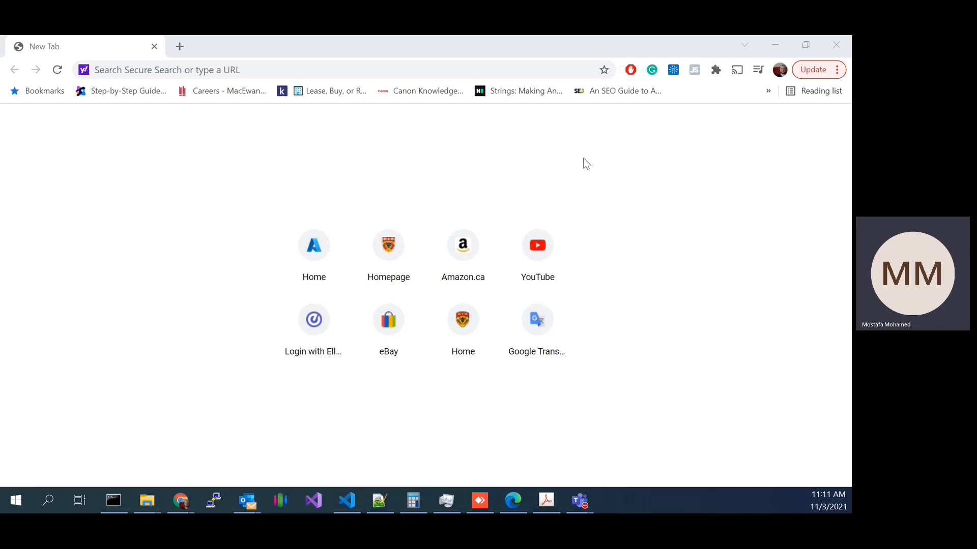
Step: Open a new Command Prompt window, resize it and place it fully in view over the browser
left_click(114, 502)
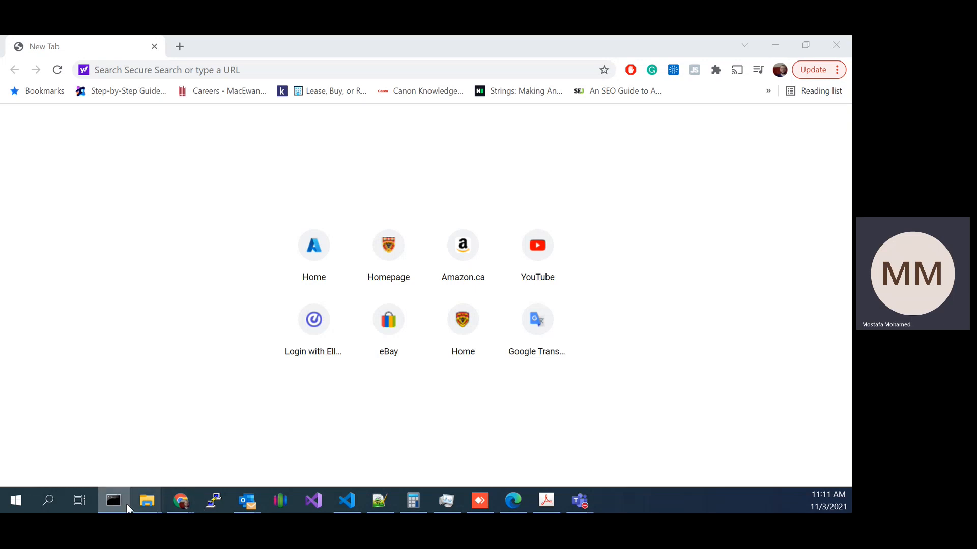
right_click(123, 490)
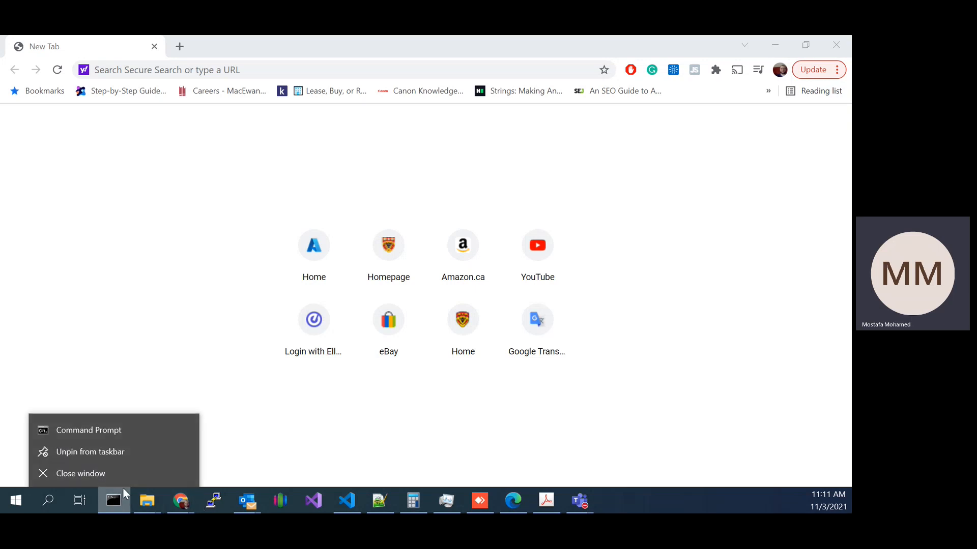
left_click(98, 430)
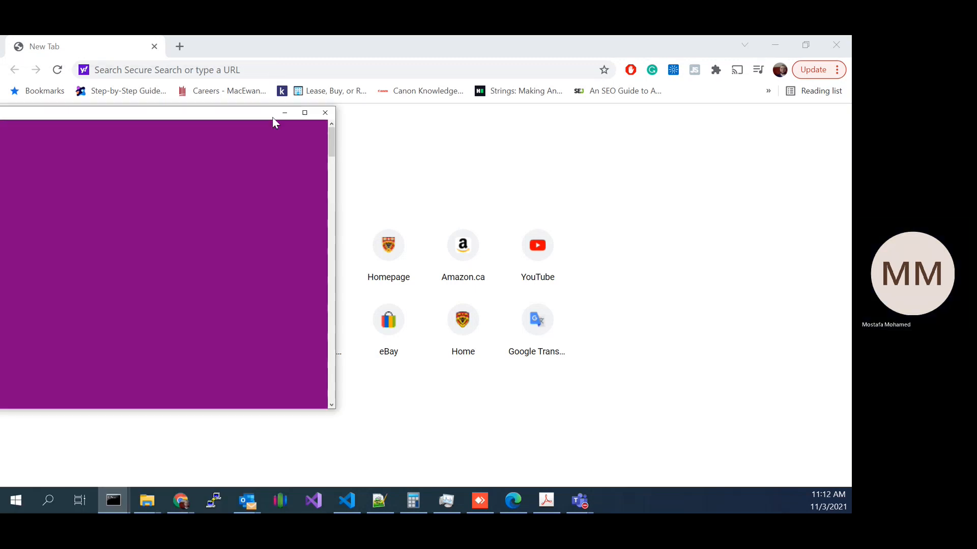
left_click_drag(268, 97, 426, 76)
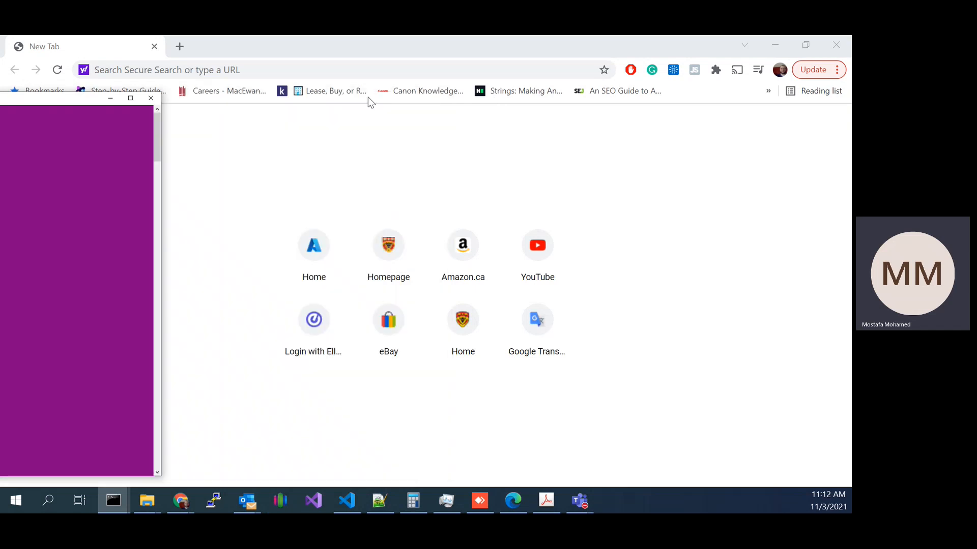
left_click_drag(675, 72, 660, 129)
left_click_drag(11, 135, 716, 114)
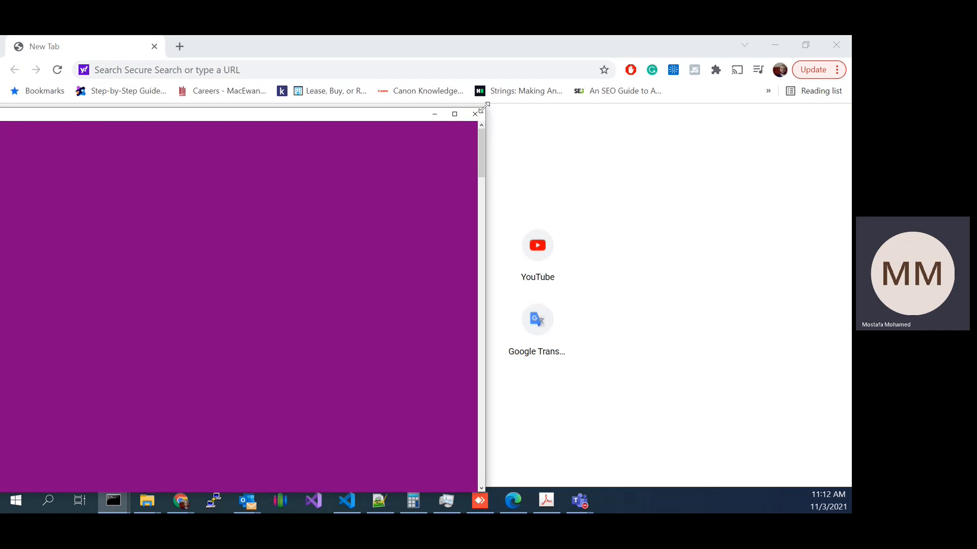
left_click_drag(482, 109, 392, 173)
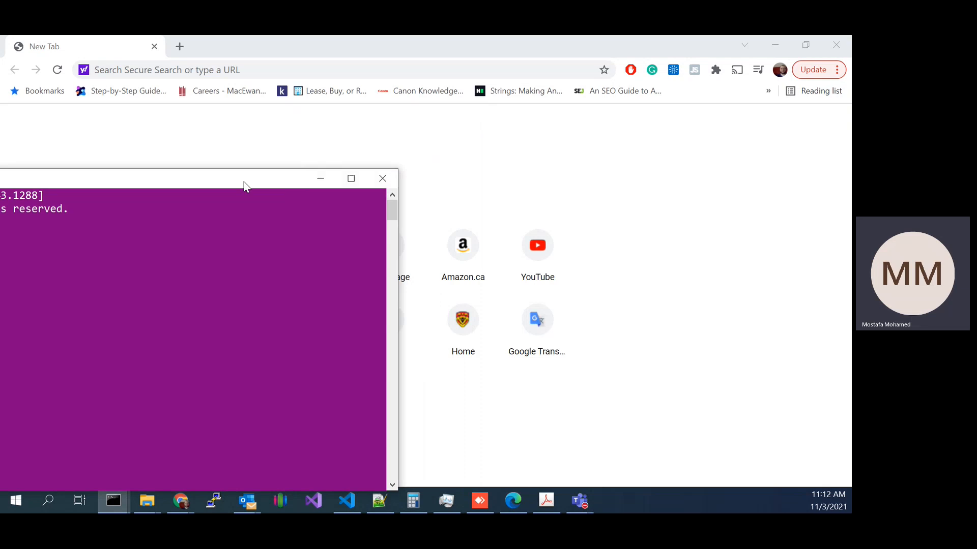
left_click_drag(246, 182, 580, 125)
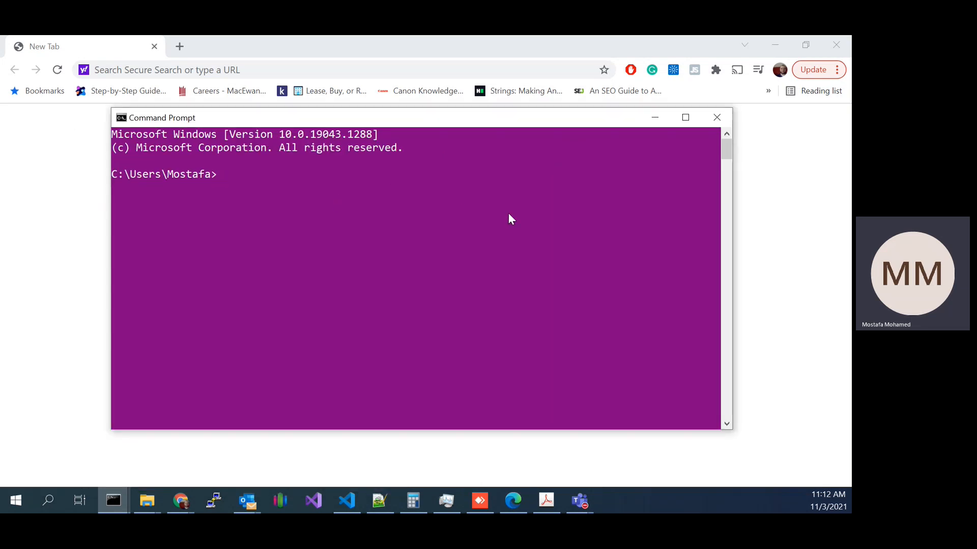
type("ssh")
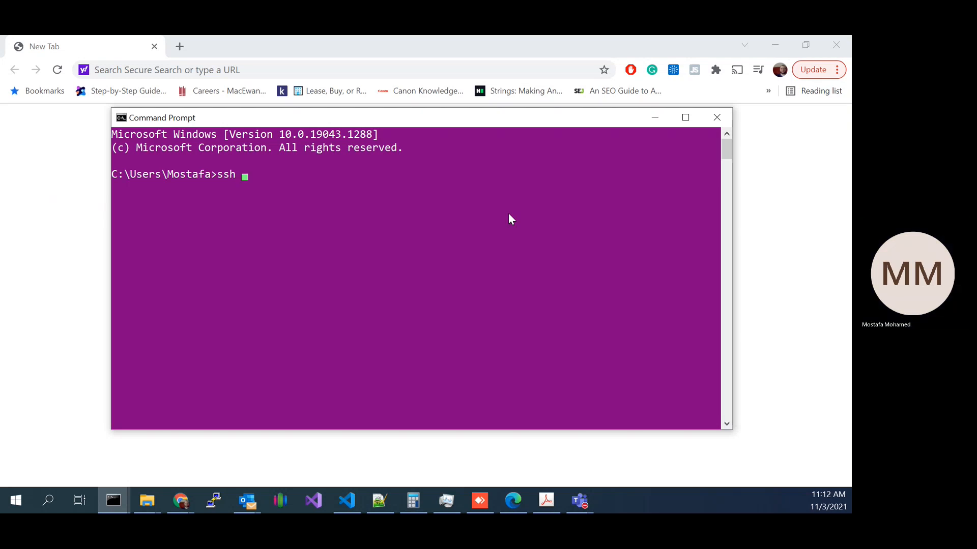
type(" pi@raspberrypi.local")
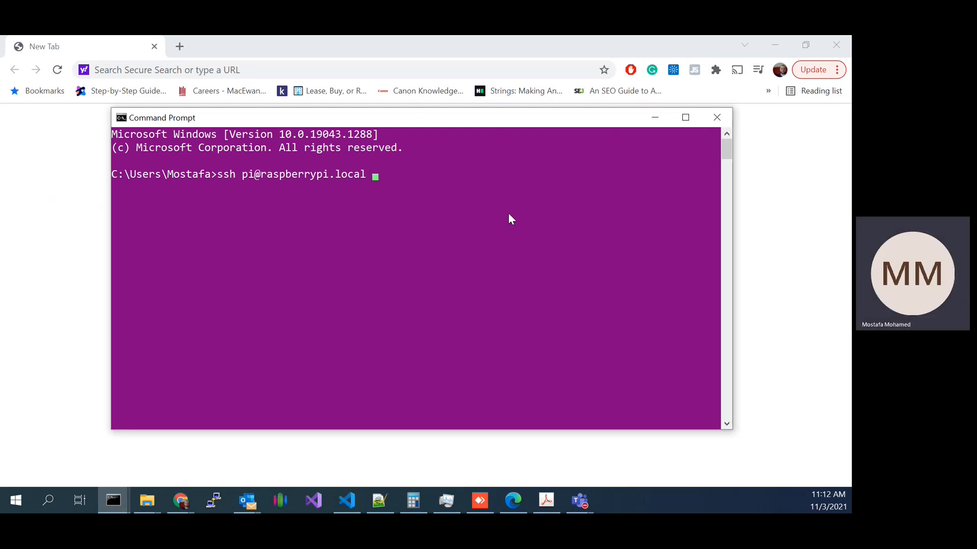
key("Return")
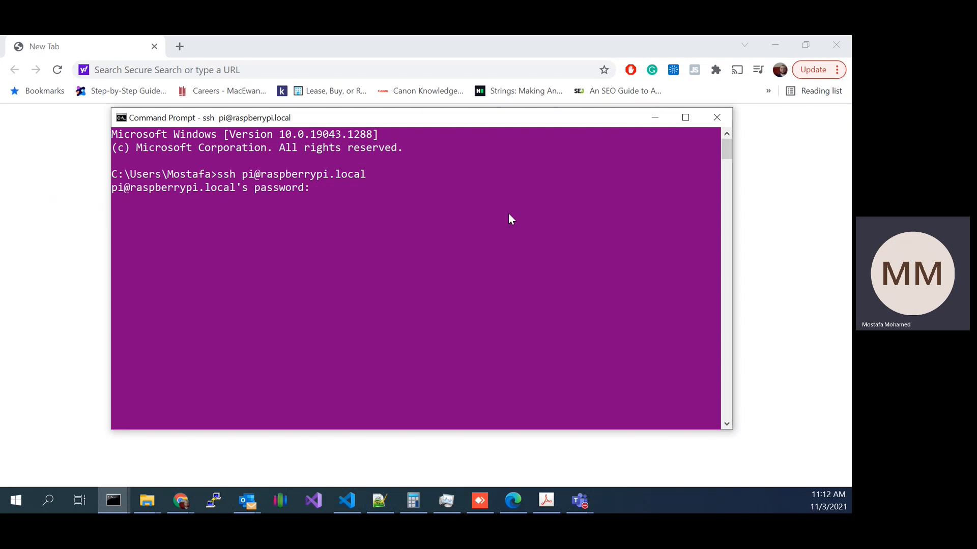
key("Return")
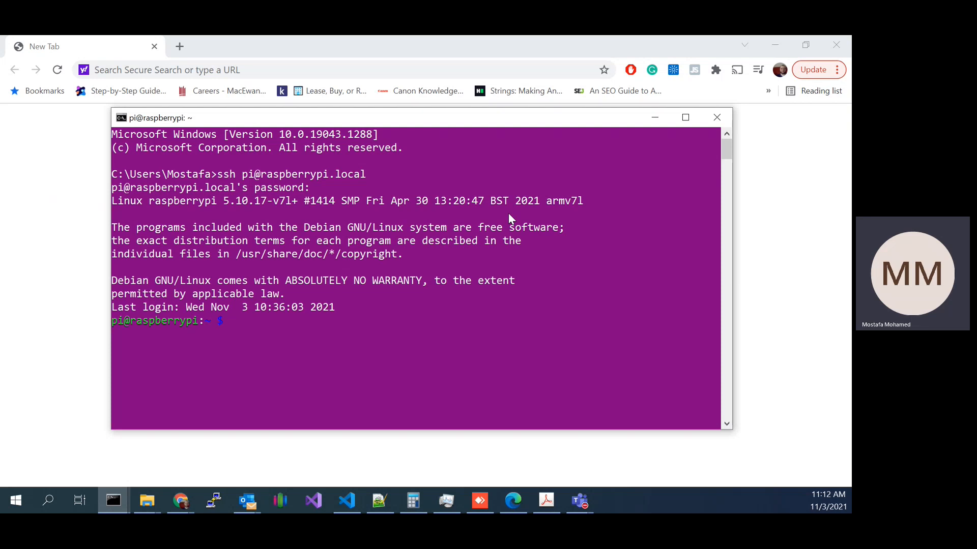
Step: Start Node-RED on the Raspberry Pi with node-red-start and review its startup log
type("node-red-start")
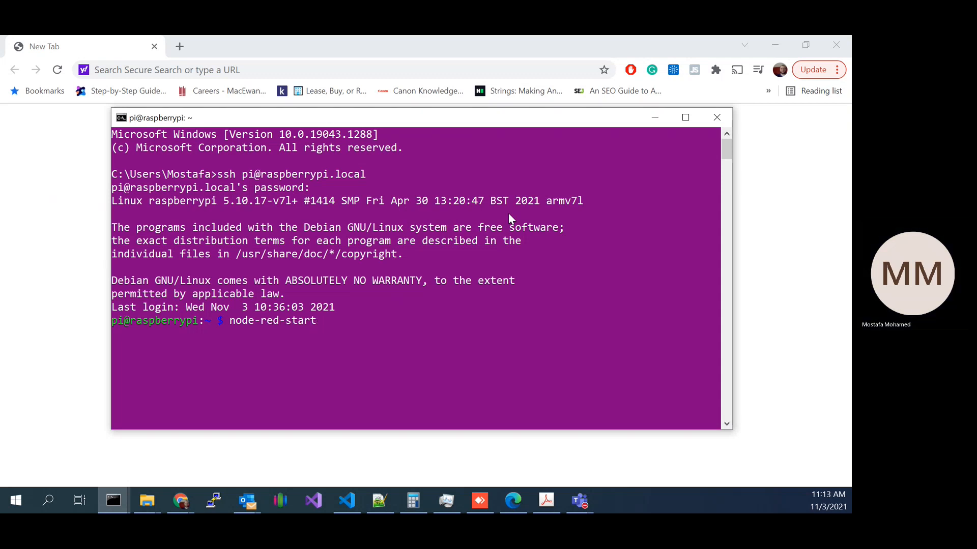
key("Return")
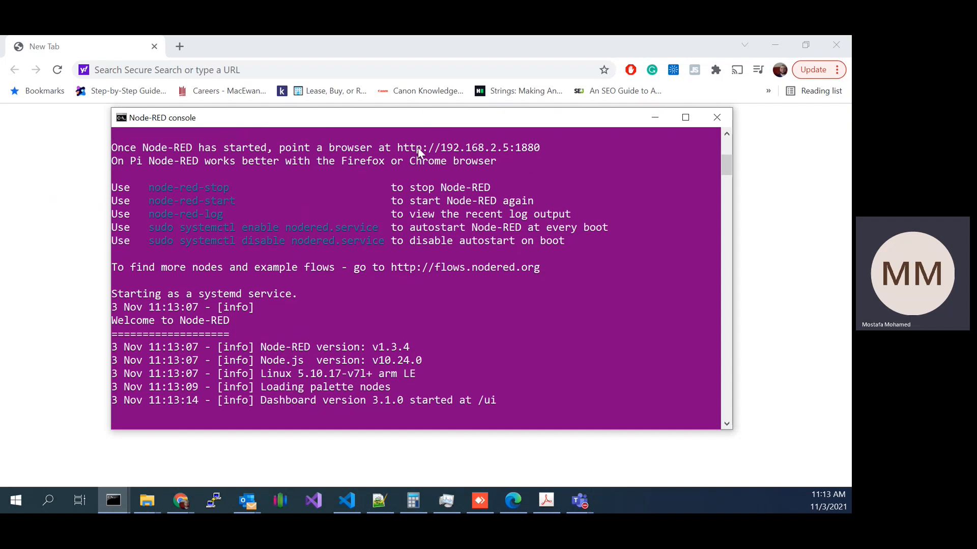
scroll(523, 262, "up", 1)
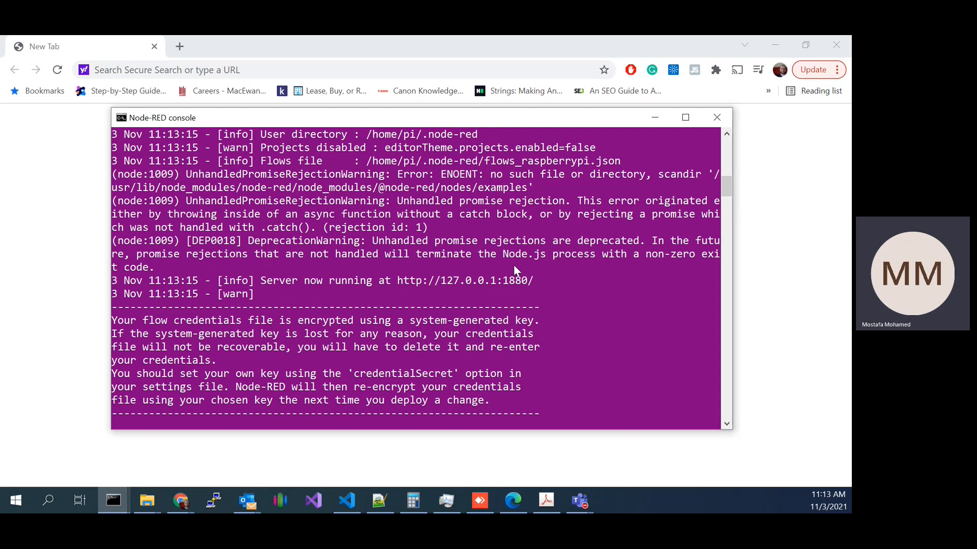
scroll(465, 288, "up", 4)
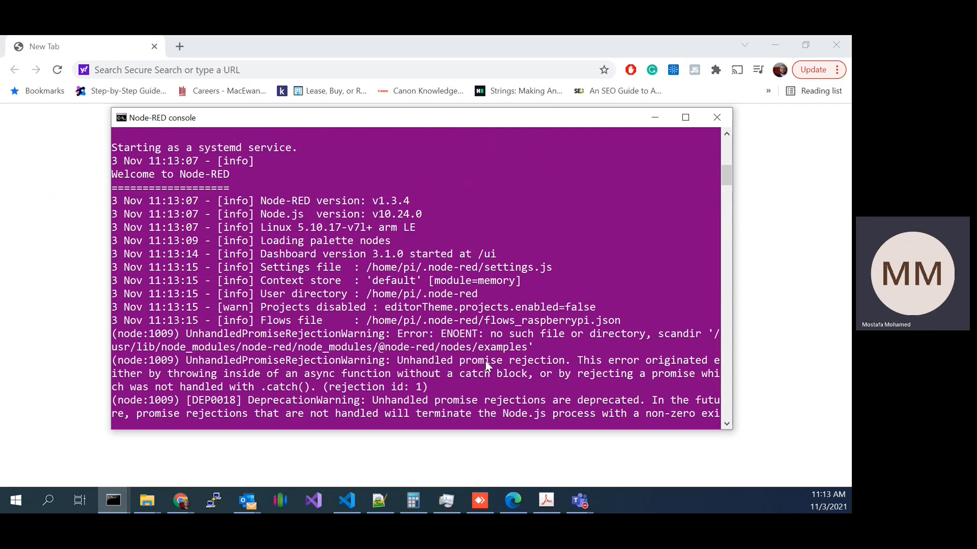
scroll(554, 337, "down", 3)
Step: Switch to Chrome, open the Node-RED editor at raspberrypi.local:1880, view Flow 3 and return to Flow 1
left_click(367, 51)
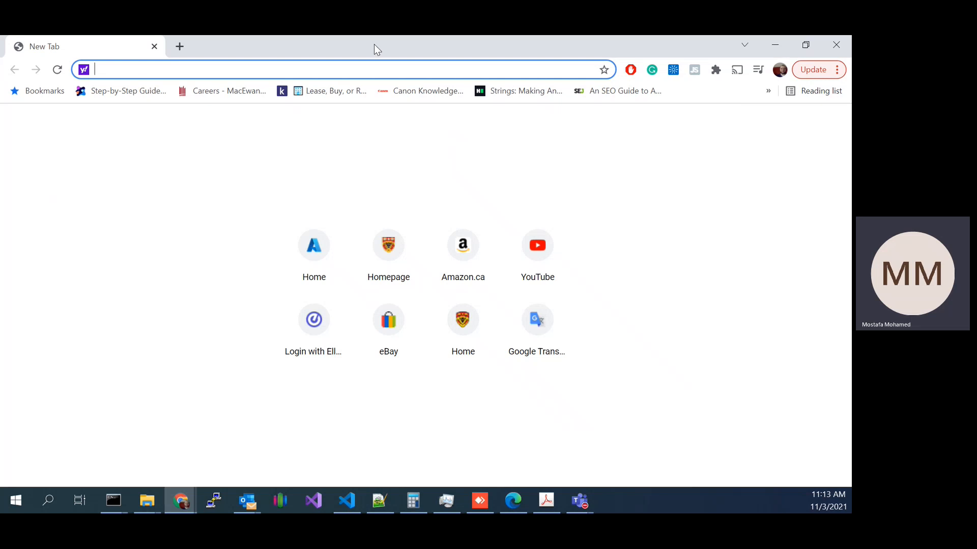
type("ras")
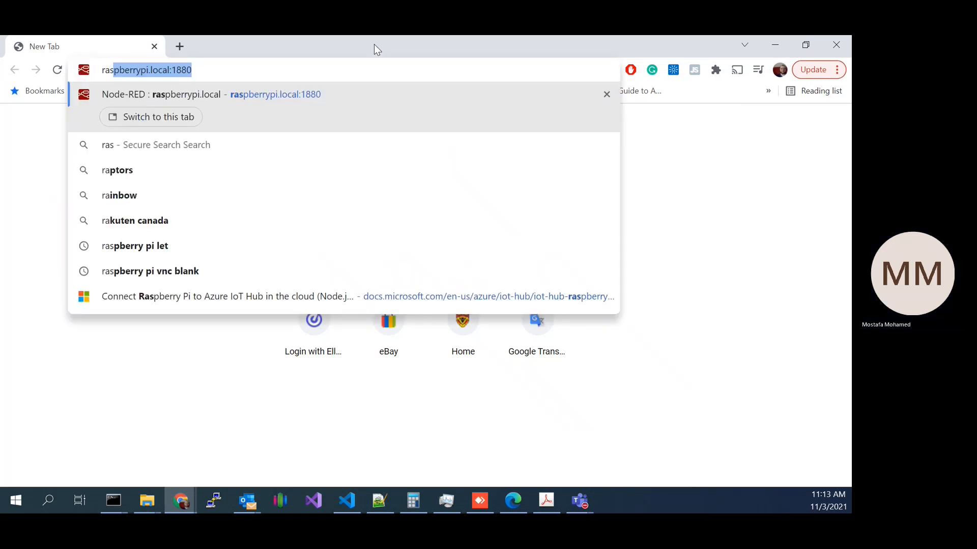
type("pberry")
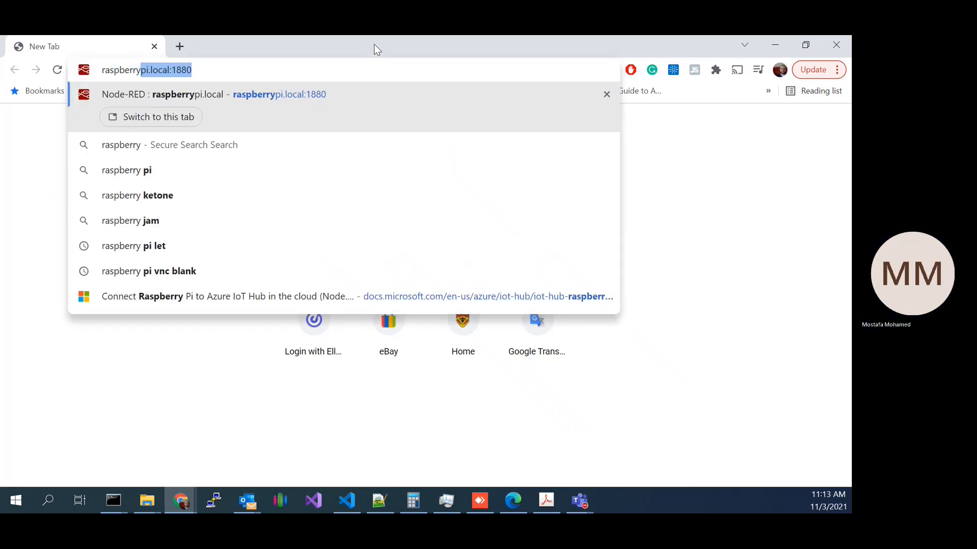
type("pi")
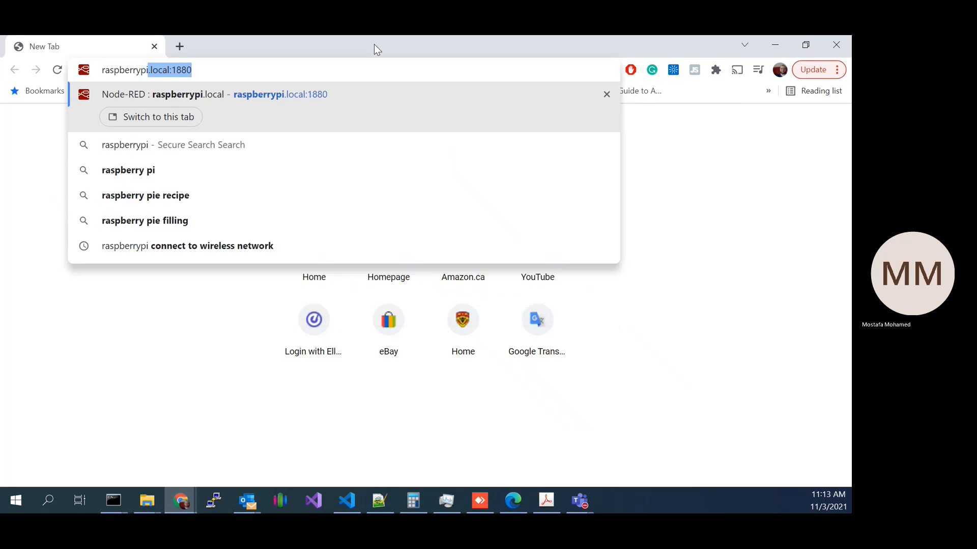
type(".local:")
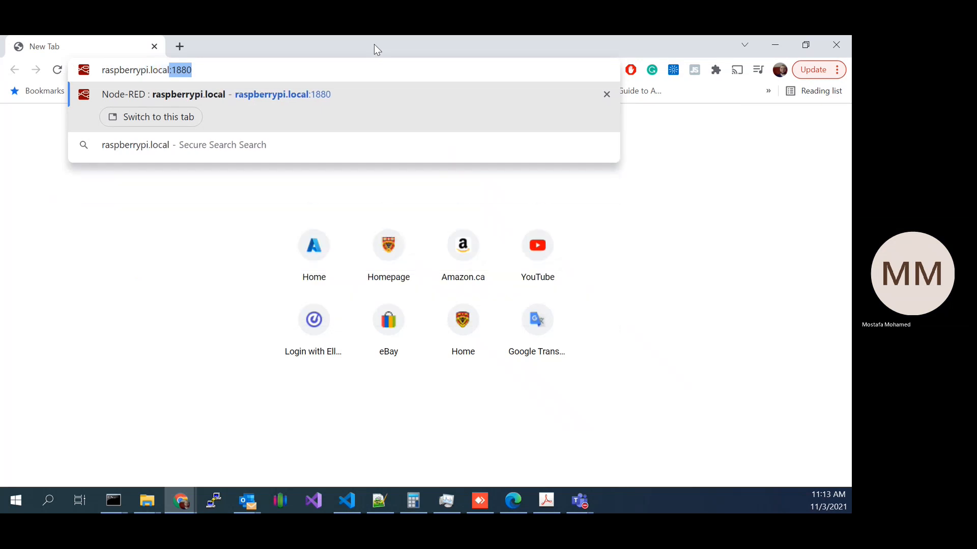
type("1880")
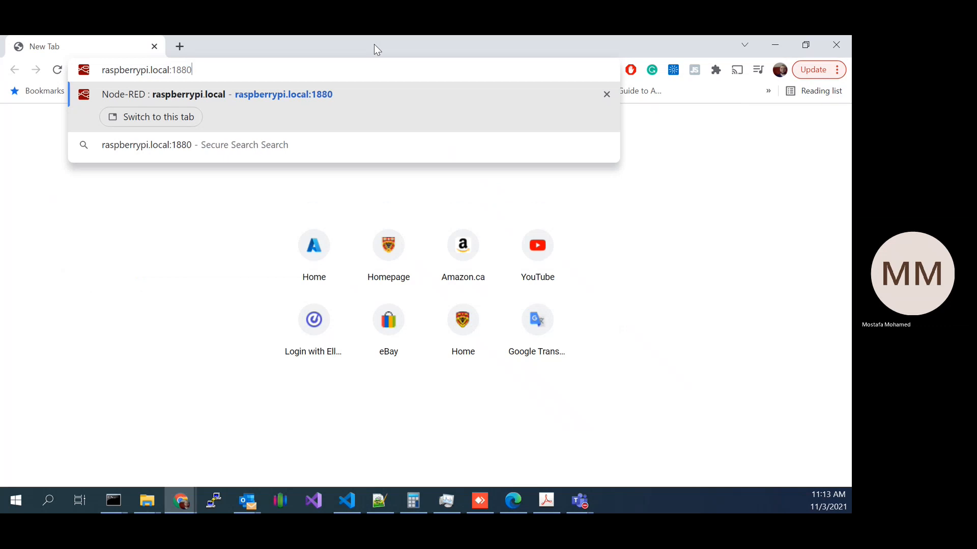
key("Return")
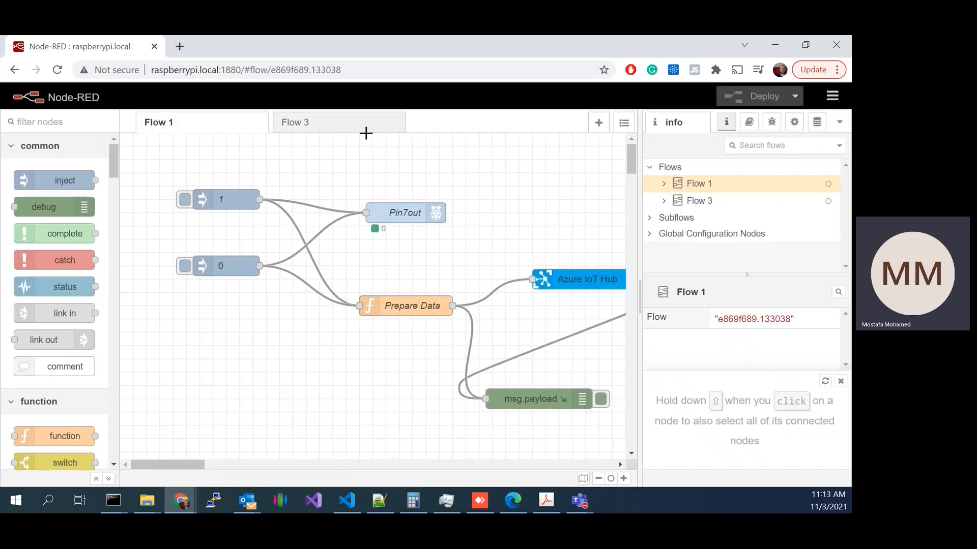
left_click(330, 123)
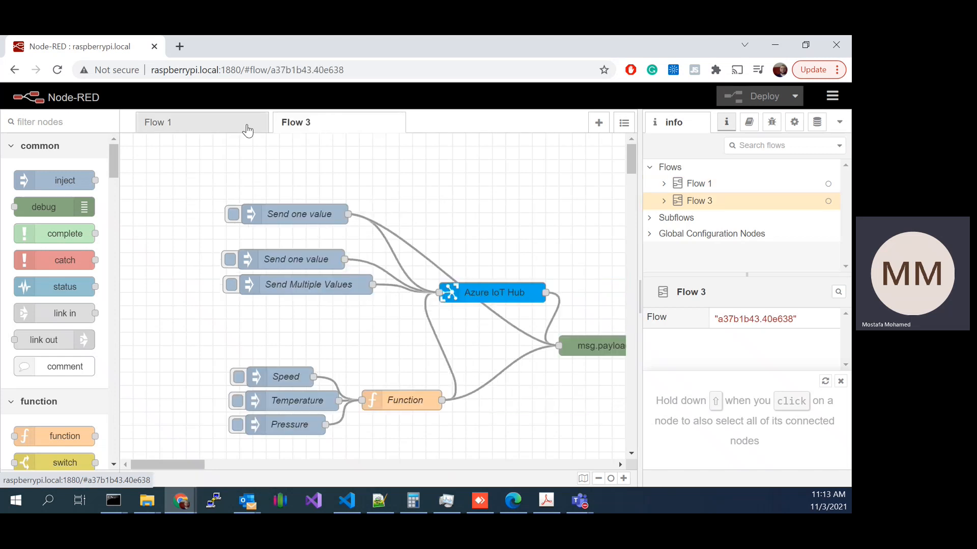
left_click(220, 124)
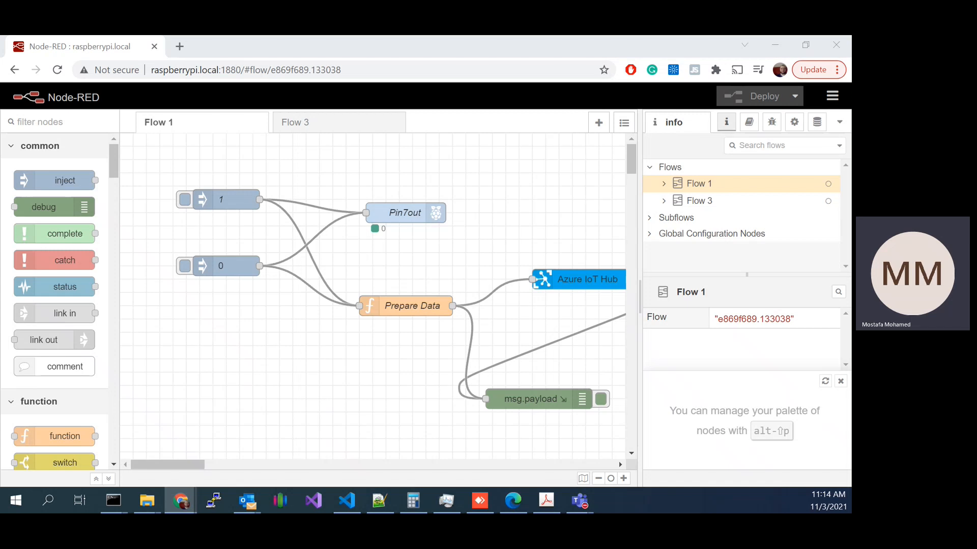
left_click(179, 46)
type("https://flows.nodered.org/")
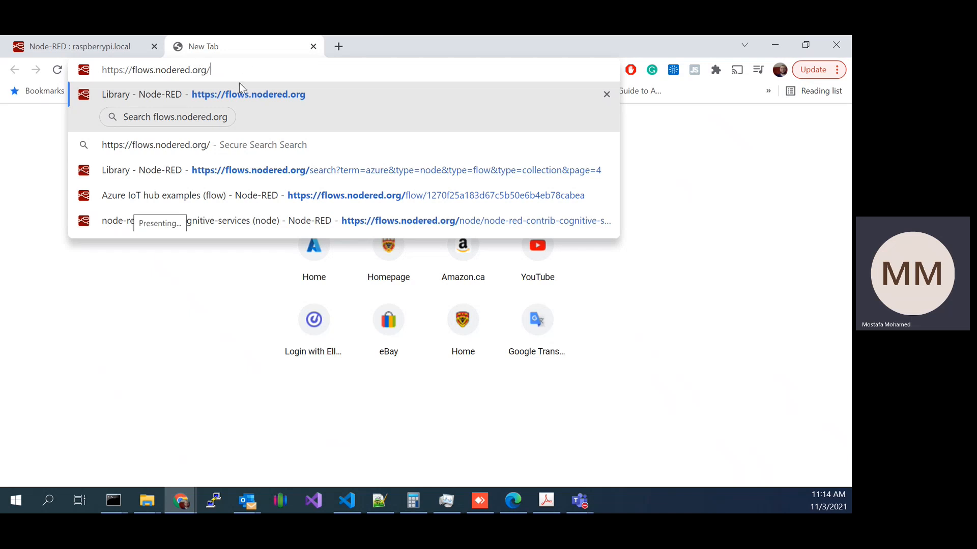
key("Return")
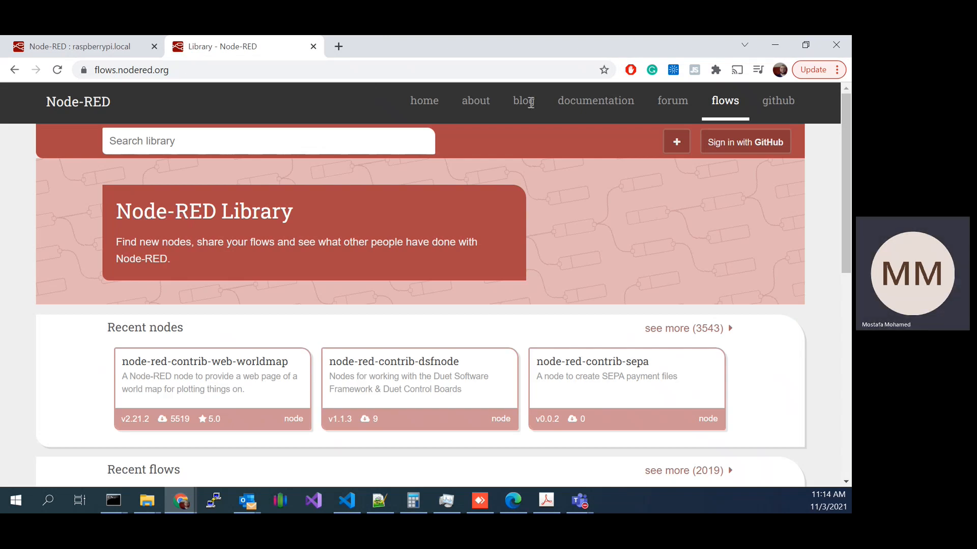
Step: Examine the library's recent nodes, flows and collections, checking back briefly on Flow 1 in the Node-RED editor
scroll(677, 287, "down", 10)
scroll(320, 342, "up", 3)
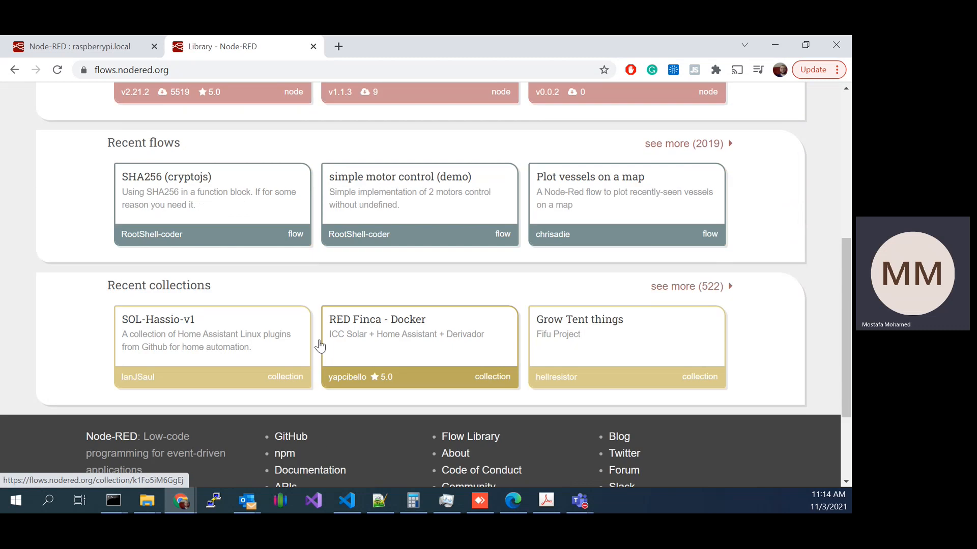
scroll(200, 298, "up", 2)
scroll(200, 298, "up", 2)
left_click_drag(115, 342, 220, 338)
left_click_drag(121, 199, 206, 206)
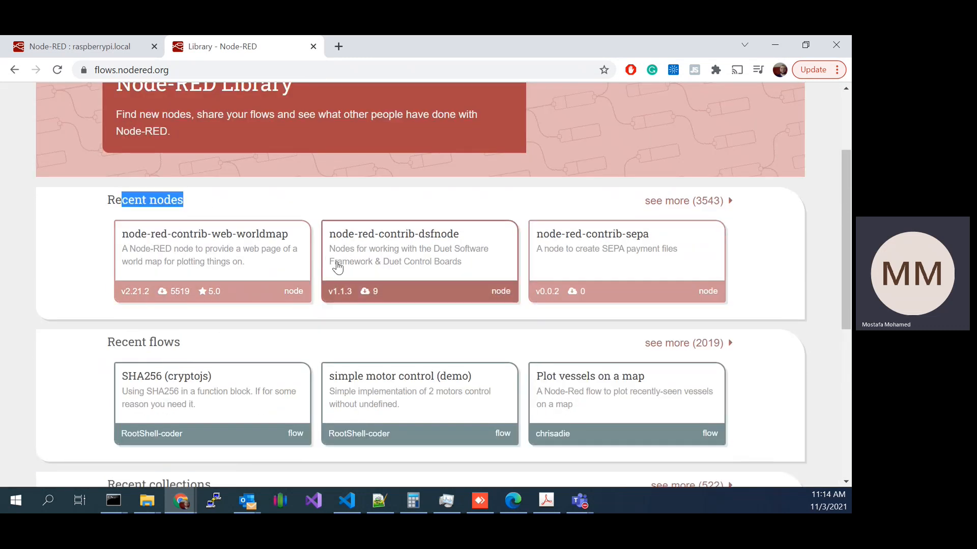
left_click(82, 46)
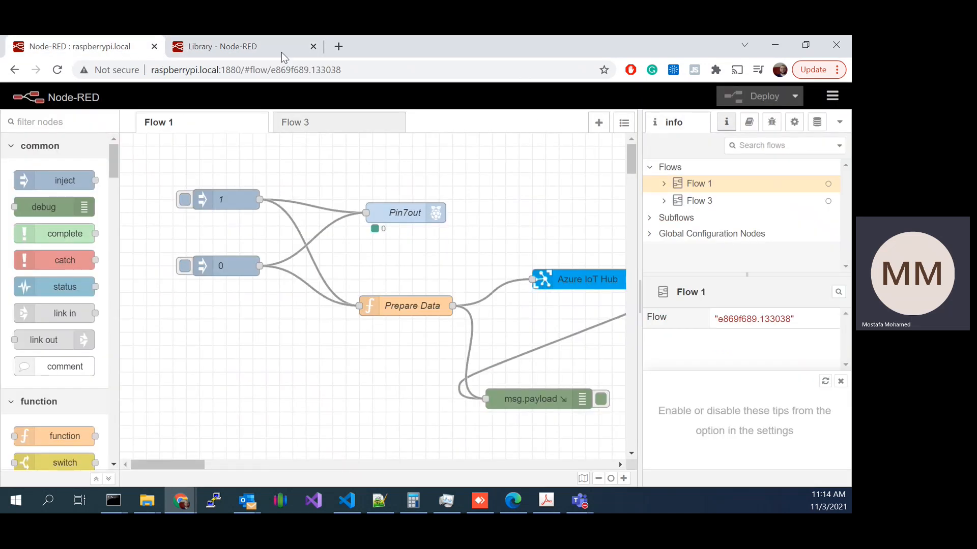
left_click(523, 148)
left_click(238, 47)
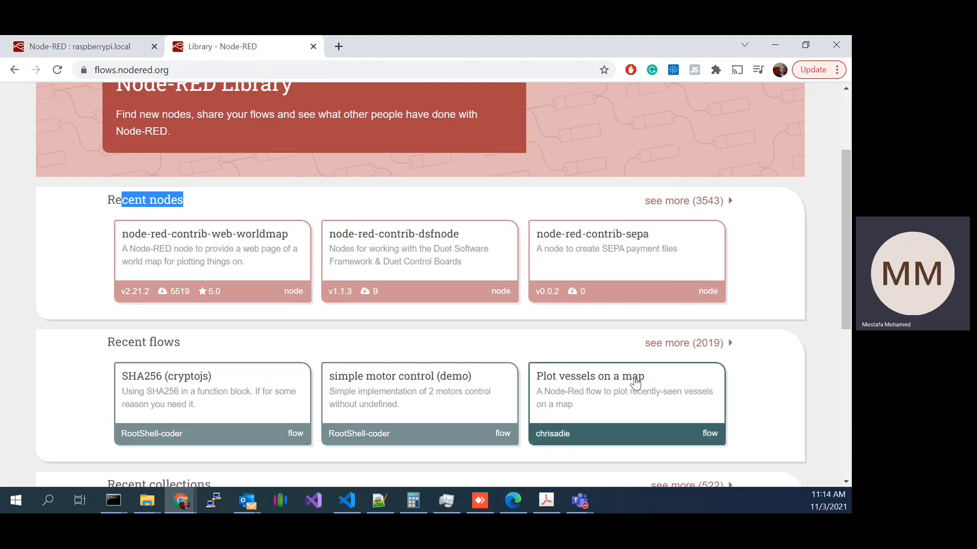
Step: Search the Node-RED library for azure and filter the results to collections only, excluding flows and nodes
scroll(481, 196, "up", 2)
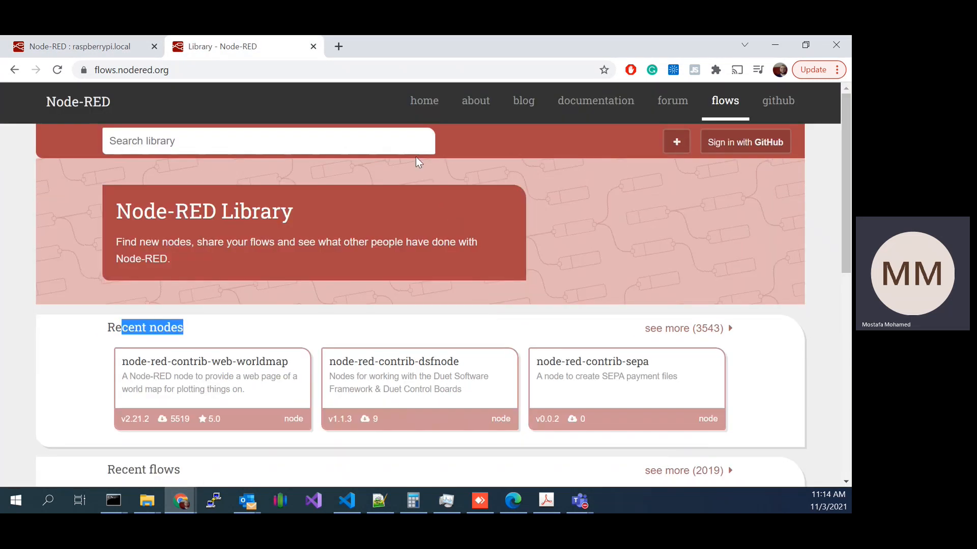
left_click(329, 146)
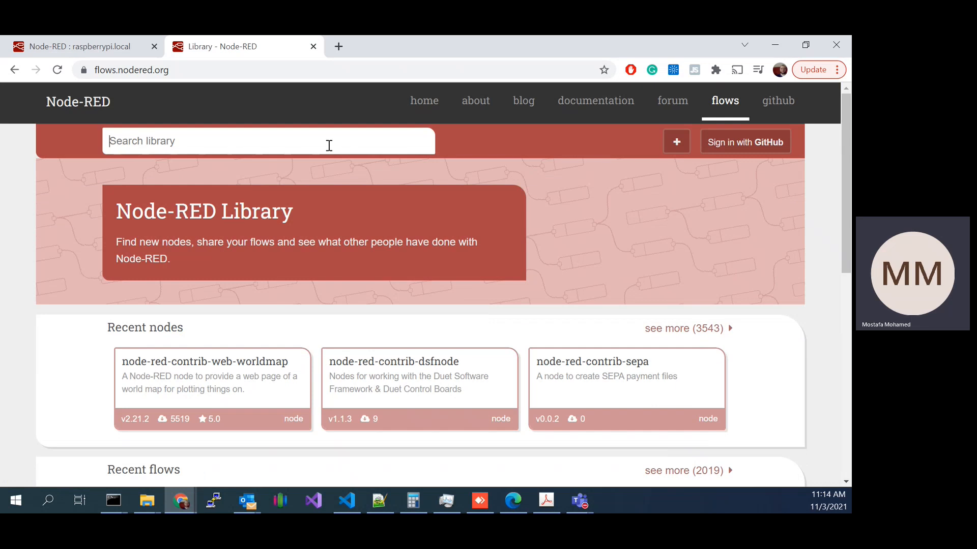
type("azure")
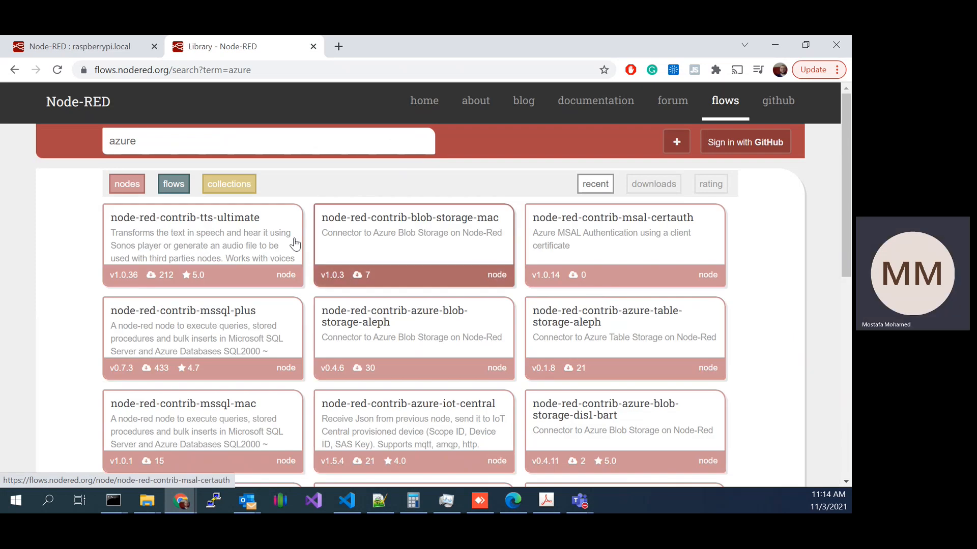
left_click(173, 184)
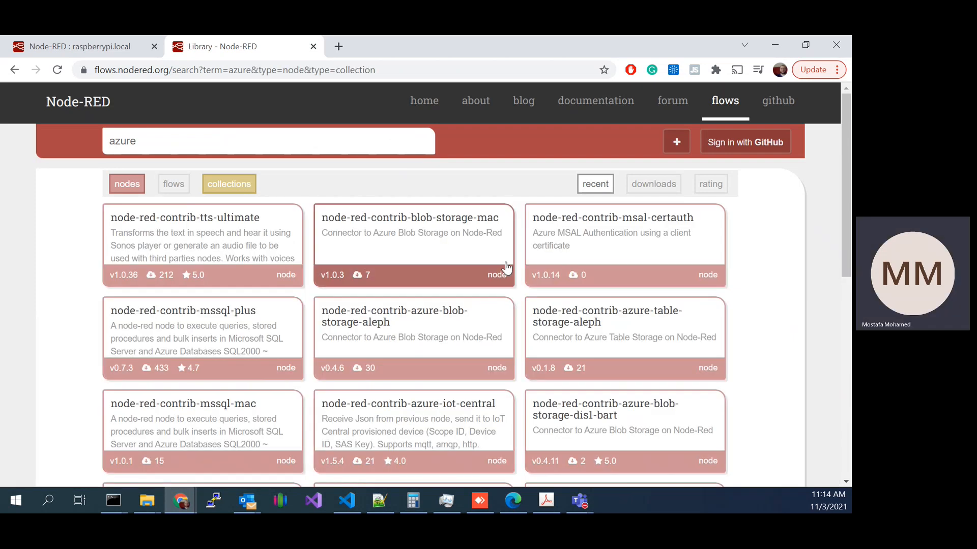
left_click(127, 185)
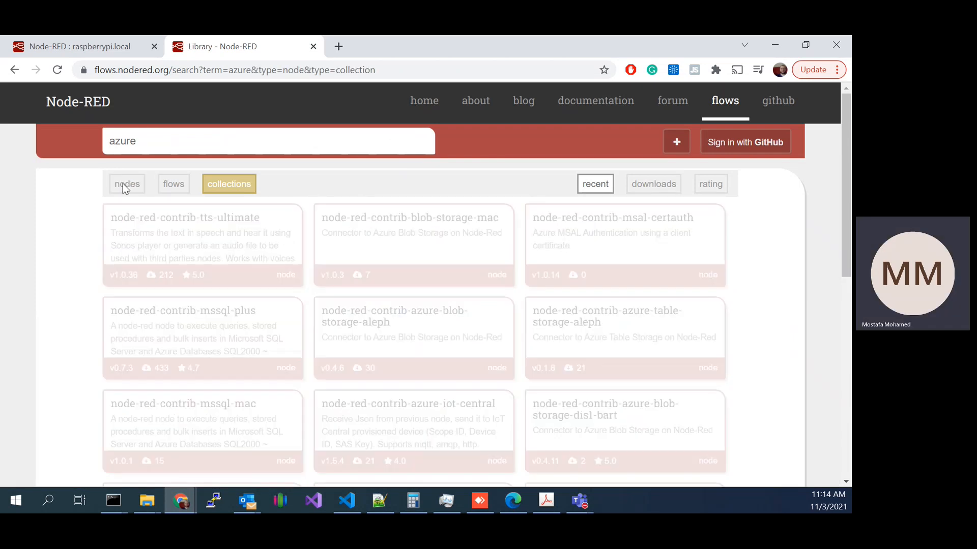
Step: Limit the azure search results to flows only and open the Azure IoT hub examples flow
left_click(214, 185)
left_click(187, 186)
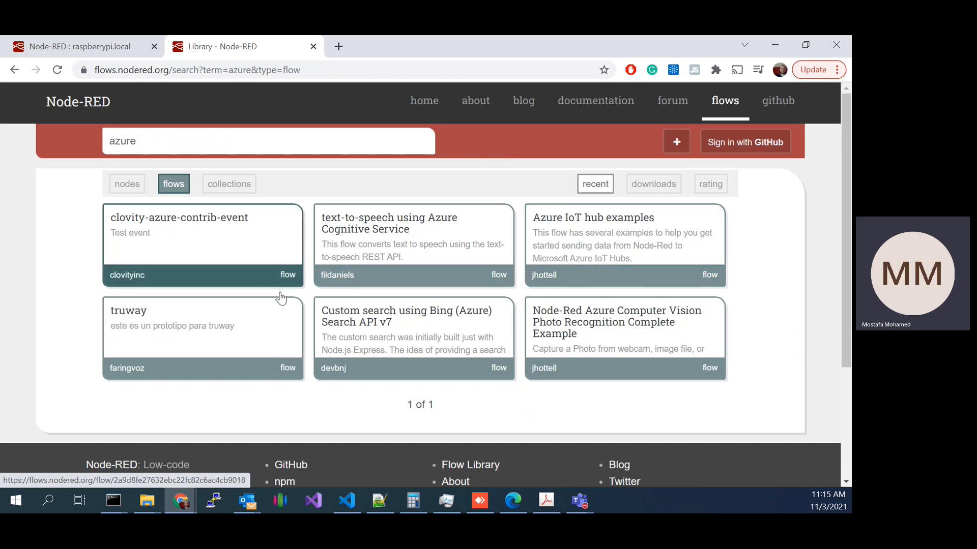
left_click(576, 224)
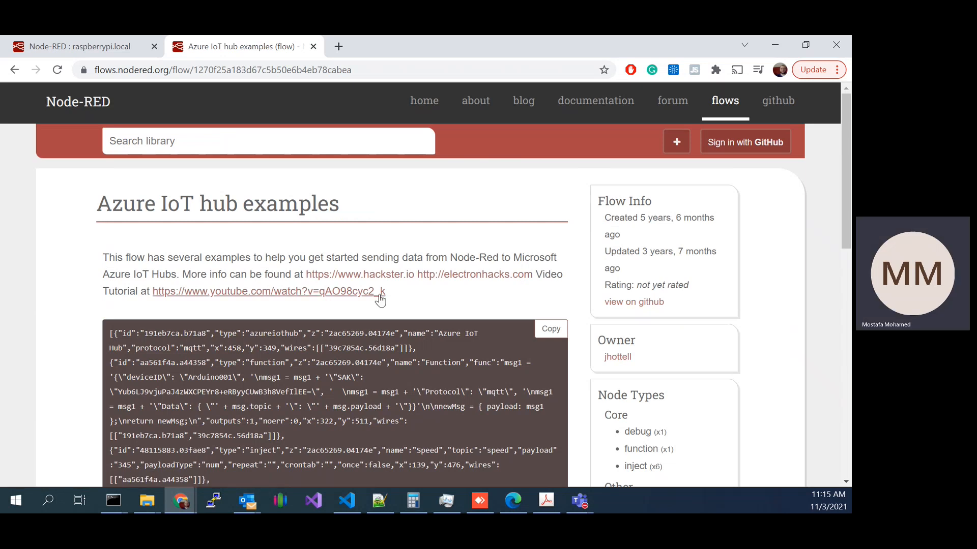
Step: Review the Azure IoT hub examples page and copy the flow's JSON code
scroll(635, 305, "down", 2)
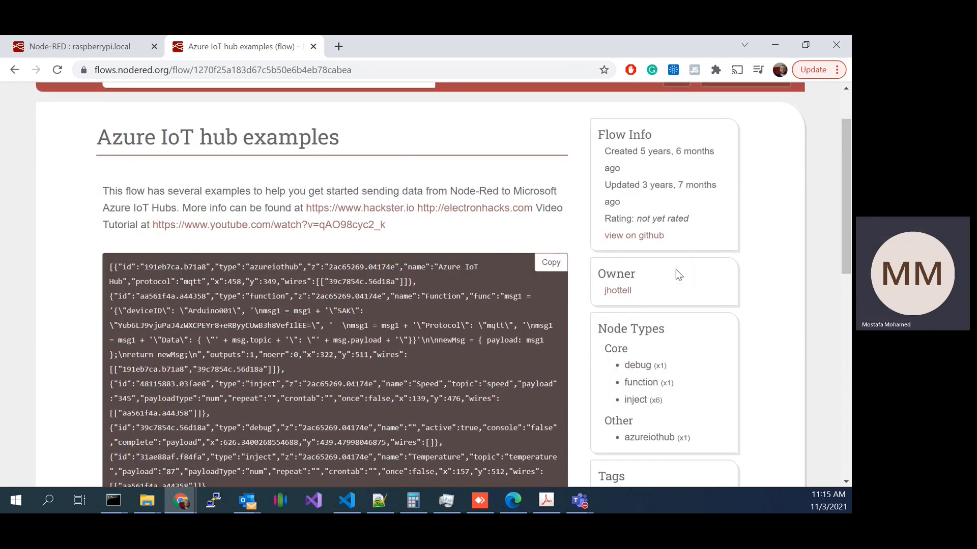
scroll(676, 270, "down", 8)
scroll(689, 332, "up", 8)
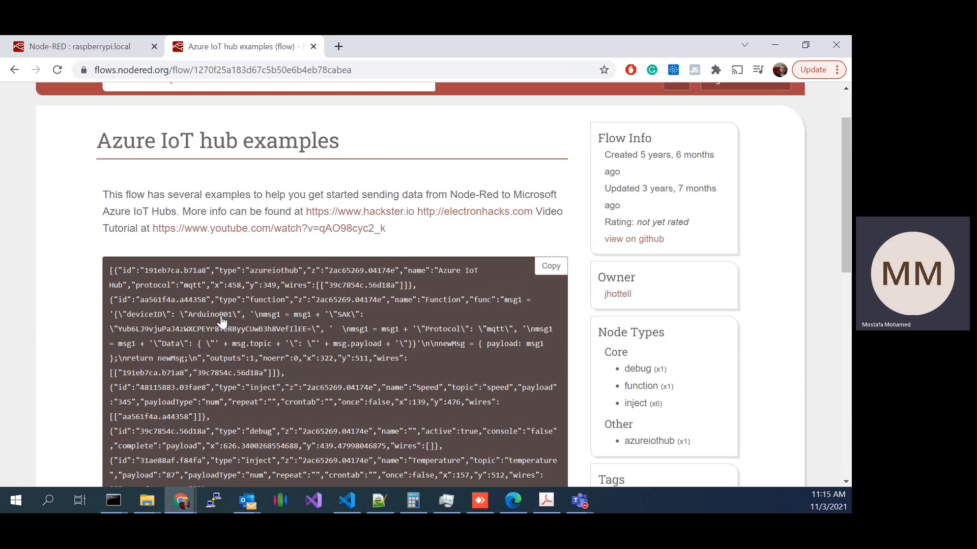
left_click(548, 265)
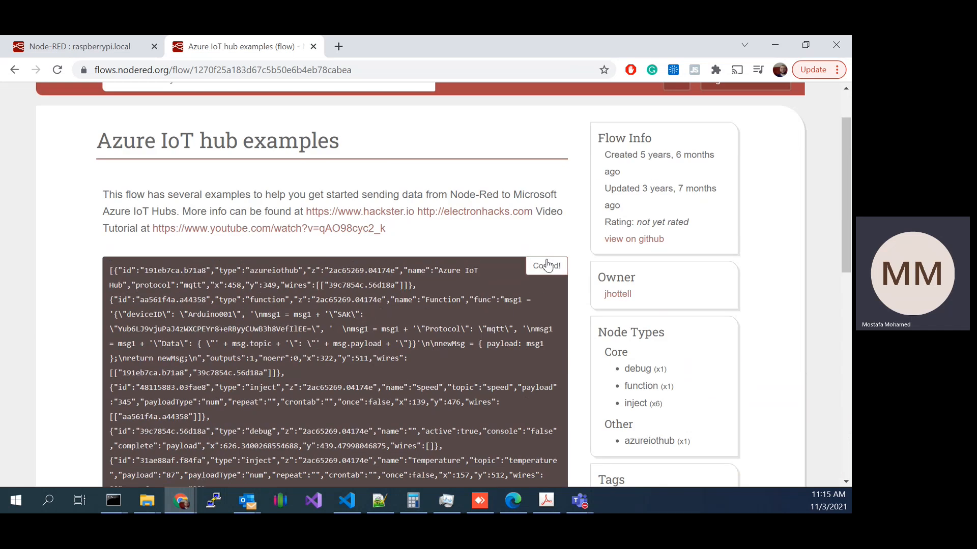
Step: In the Node-RED editor, add a new flow and paste the copied JSON into the node import dialog
left_click(101, 47)
left_click(599, 122)
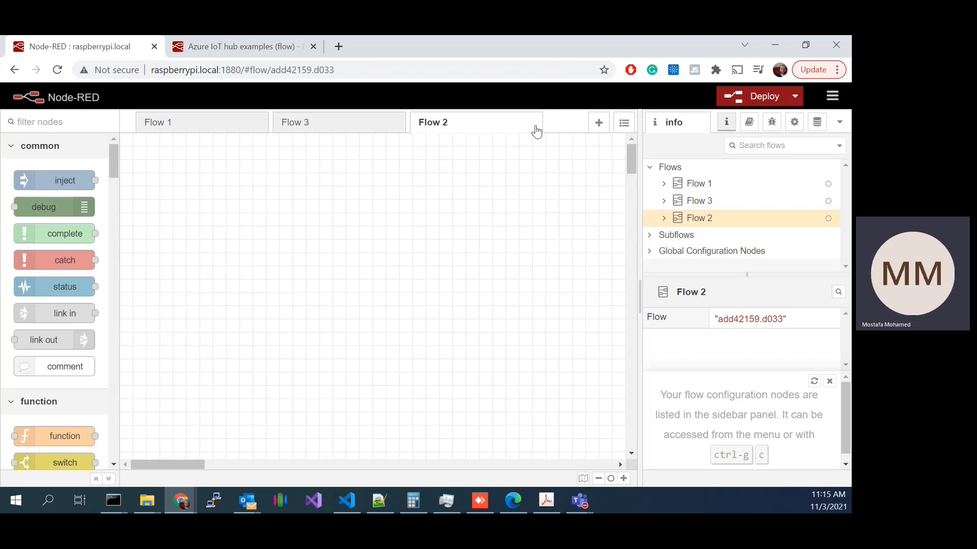
left_click(832, 96)
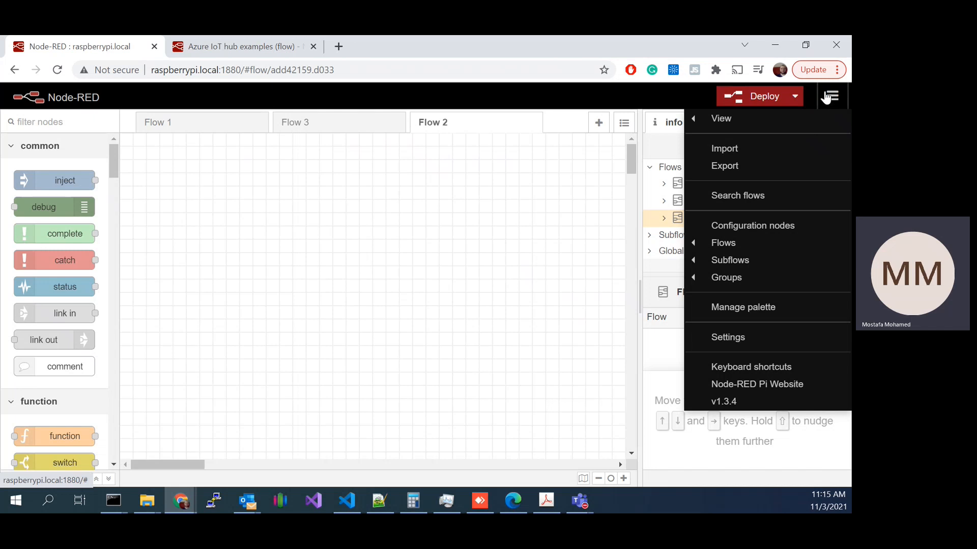
left_click(737, 147)
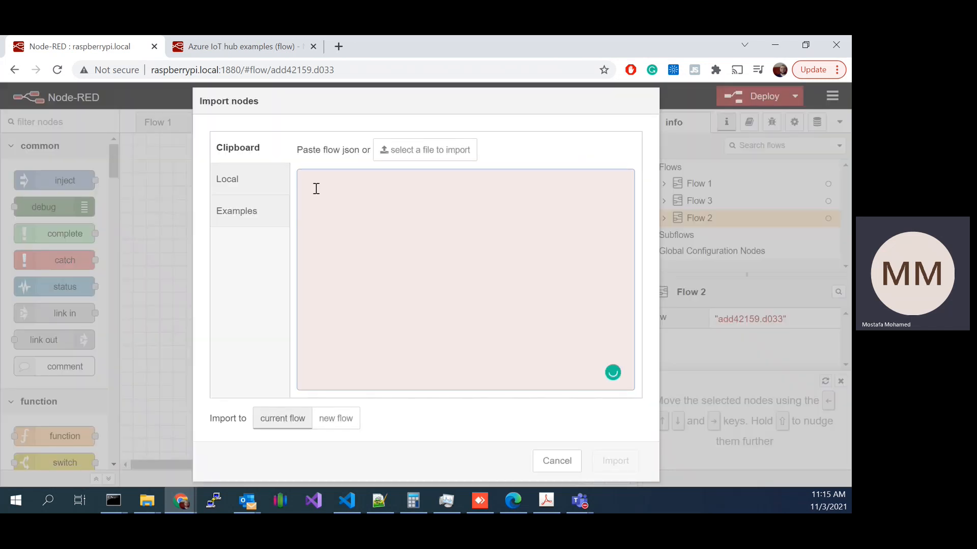
right_click(389, 189)
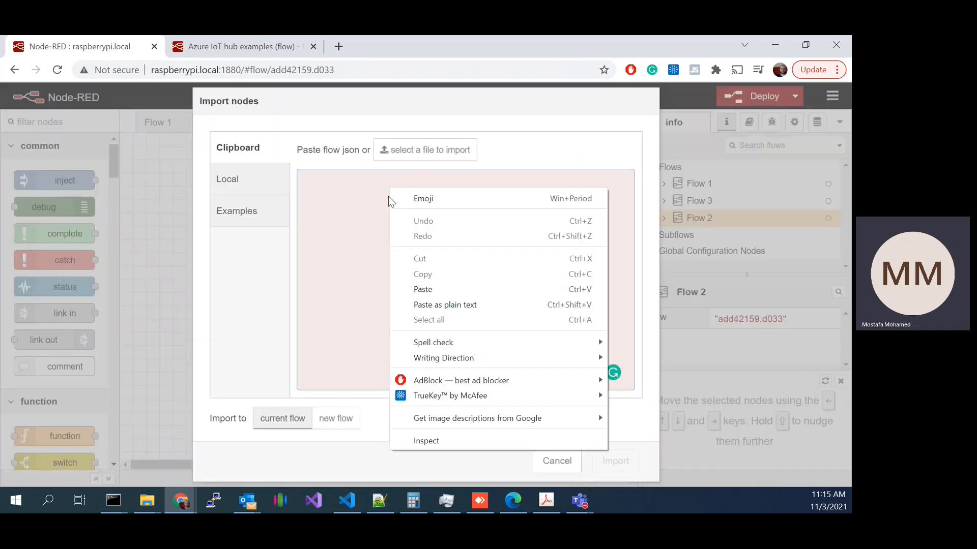
left_click(443, 289)
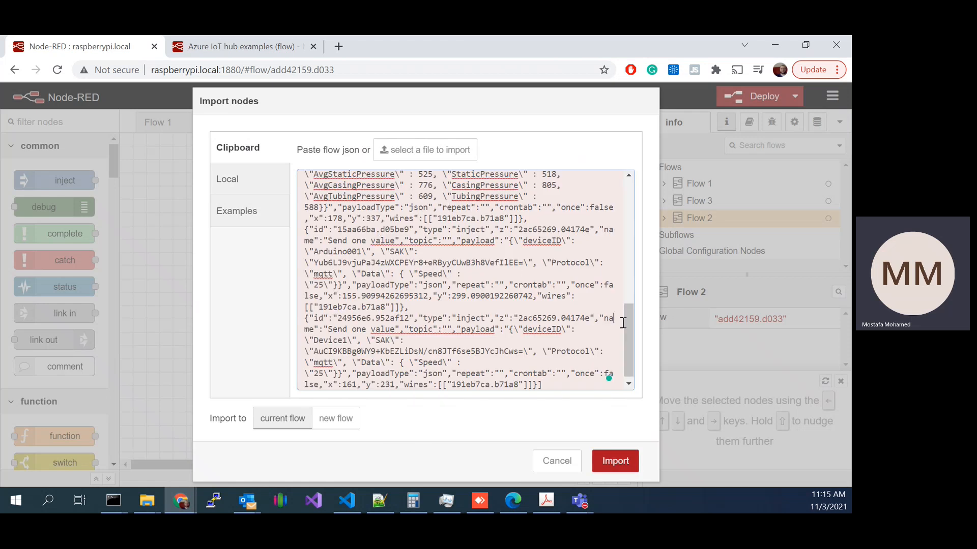
Step: Import the pasted nodes into the current flow as a copy and place them on the canvas
left_click_drag(630, 307, 629, 172)
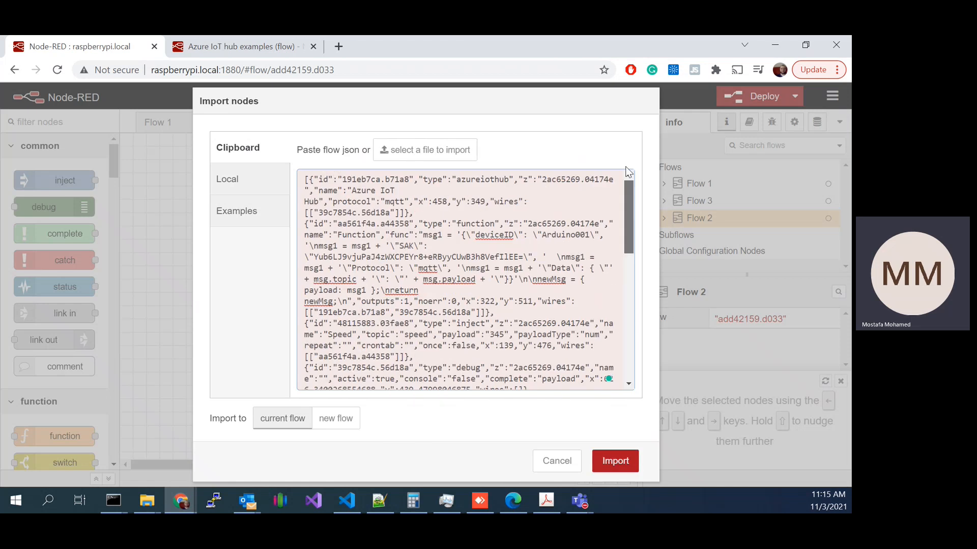
left_click(602, 462)
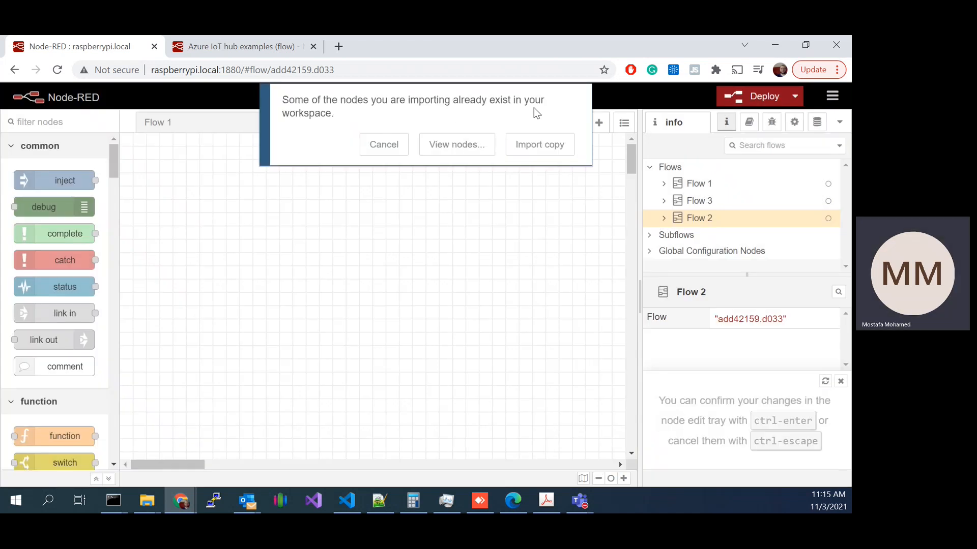
left_click(532, 151)
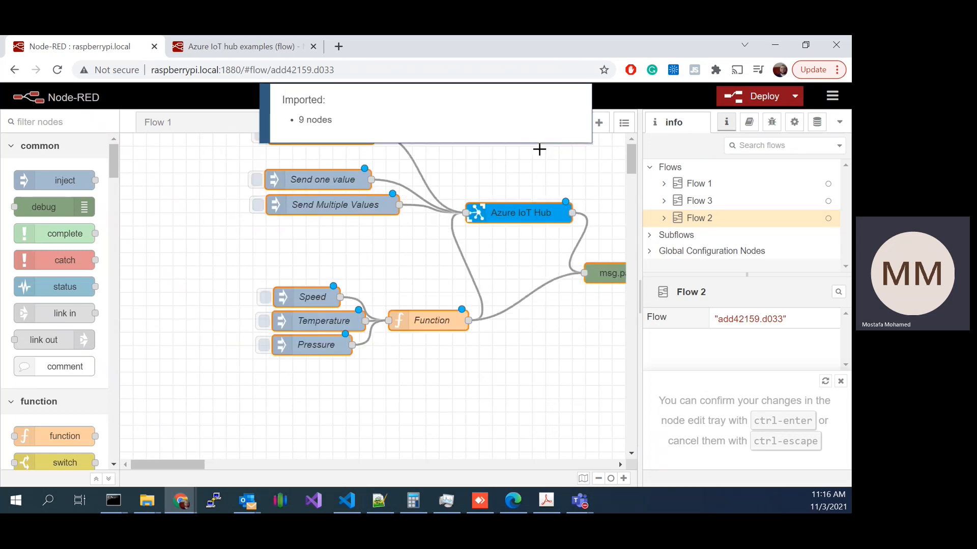
left_click(426, 211)
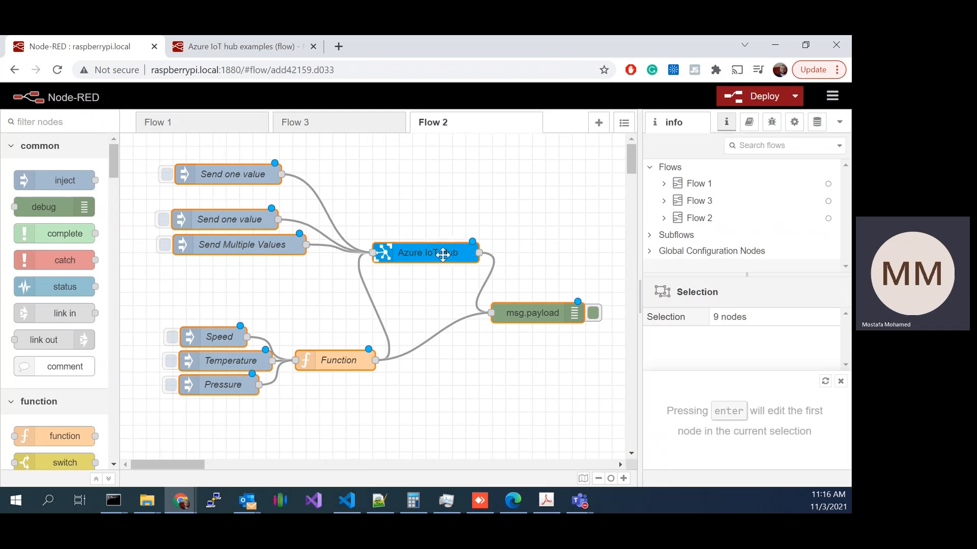
Step: Search the palette manager's installable nodes for azure and look through the matching packages
left_click(833, 98)
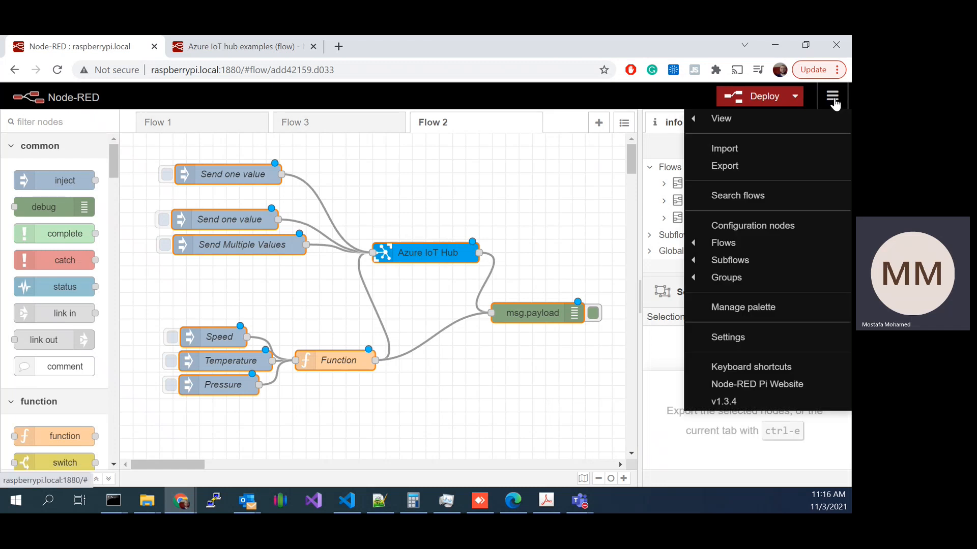
left_click(776, 312)
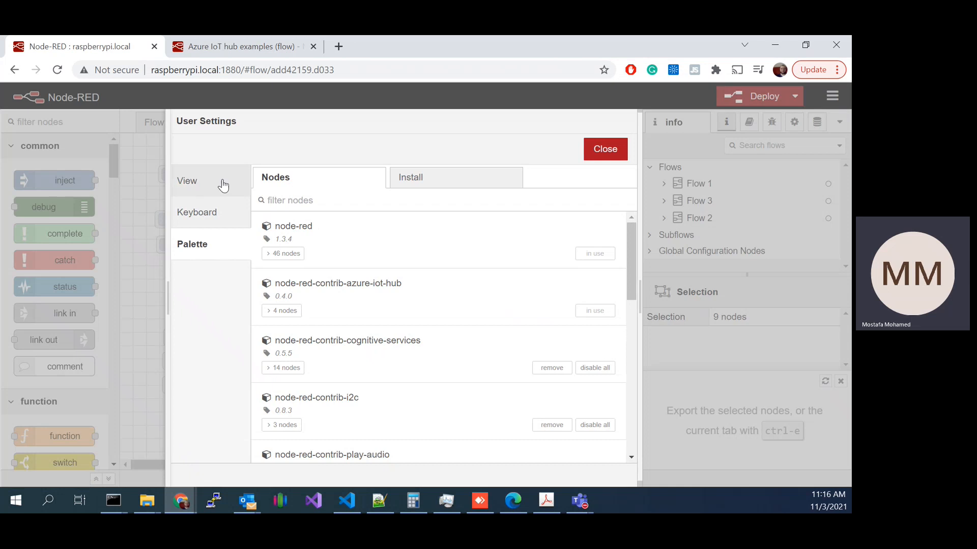
left_click(451, 186)
type("azure")
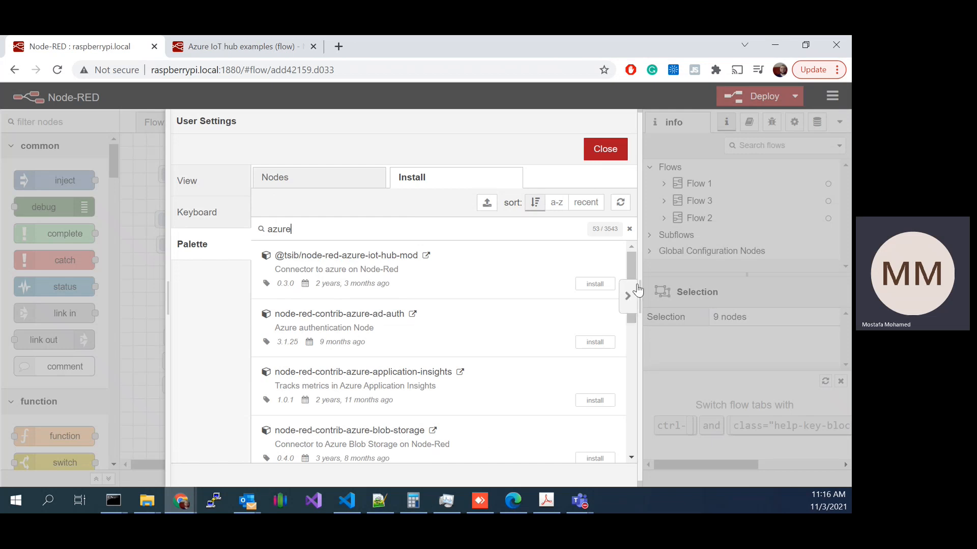
left_click_drag(633, 275, 635, 307)
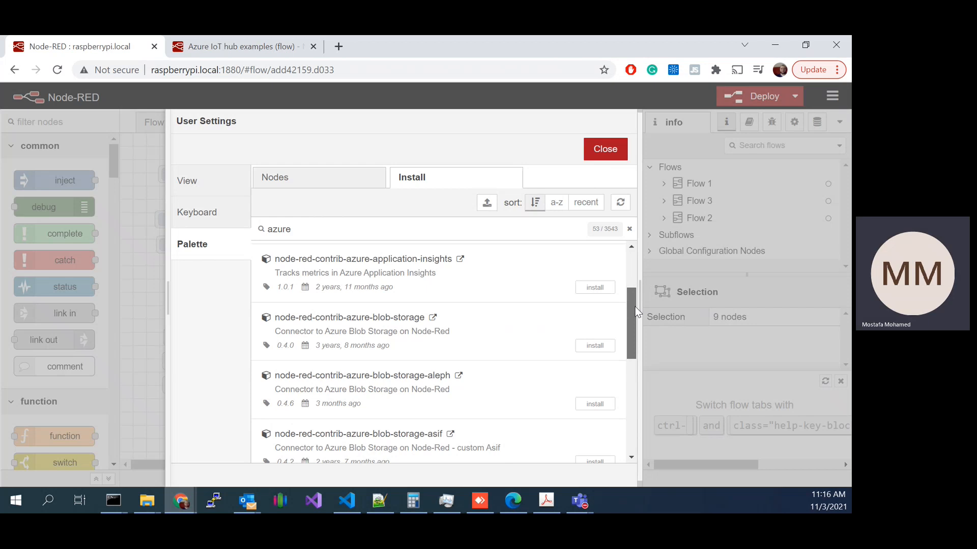
scroll(636, 312, "up", 1)
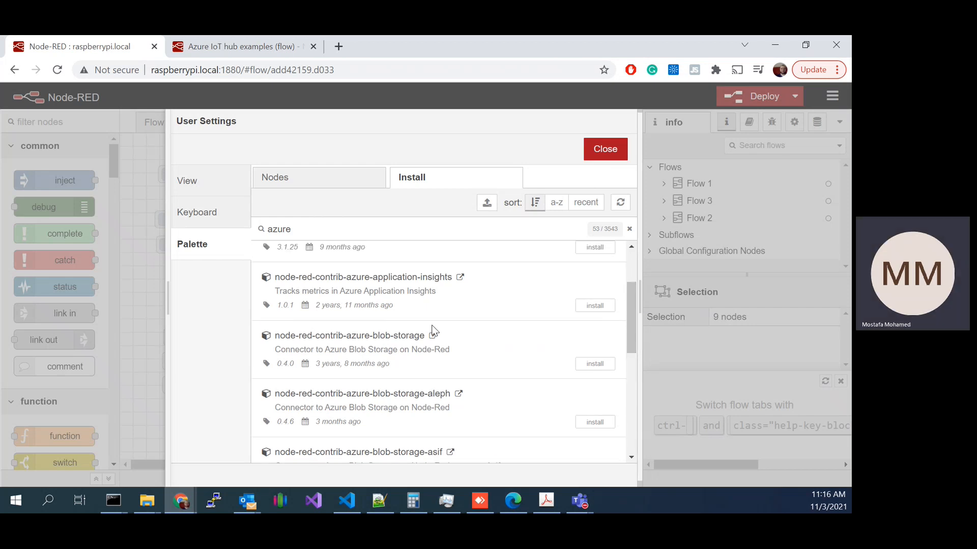
scroll(365, 305, "up", 2)
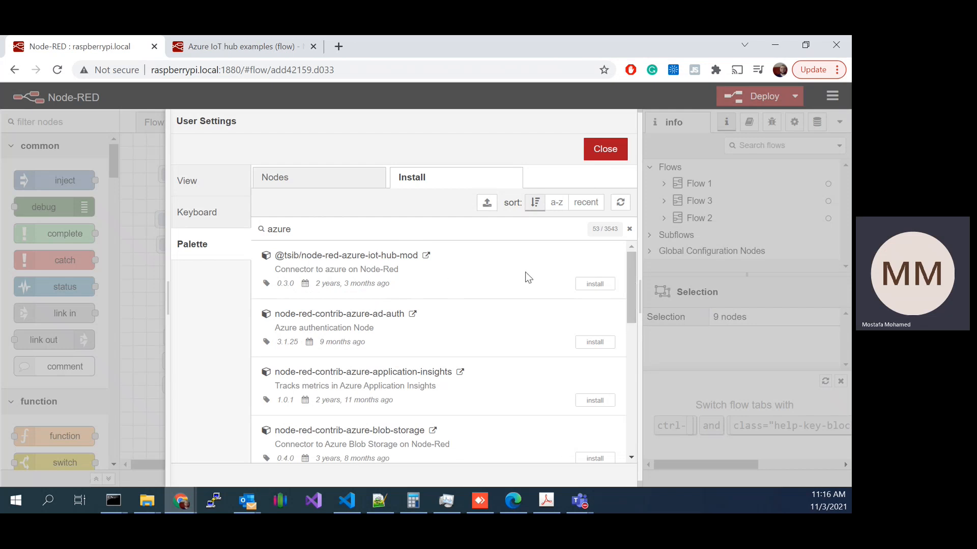
left_click_drag(631, 261, 632, 393)
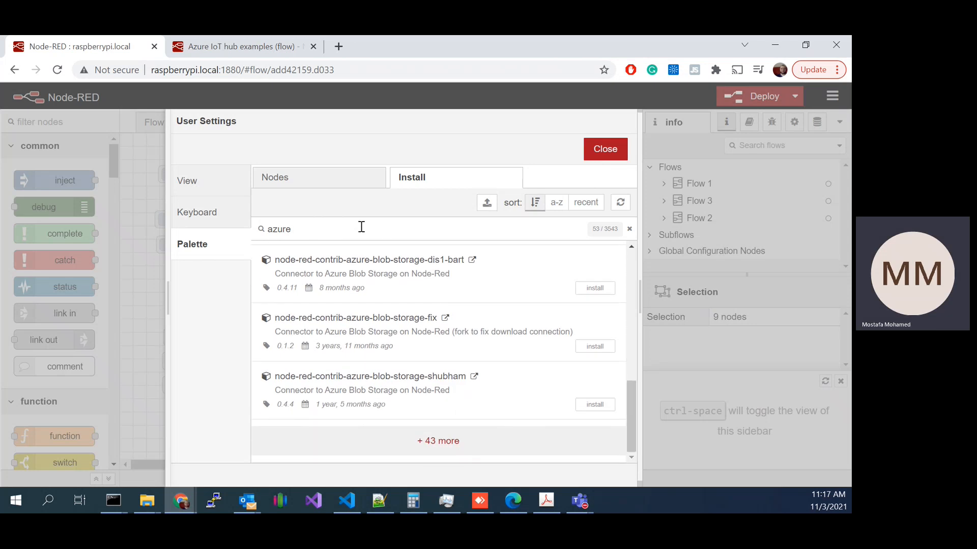
Step: Narrow the palette search to azure iot, inspect the node-red-contrib-azure-iot-hub entry, then close the settings and deselect the imported nodes
type("iot")
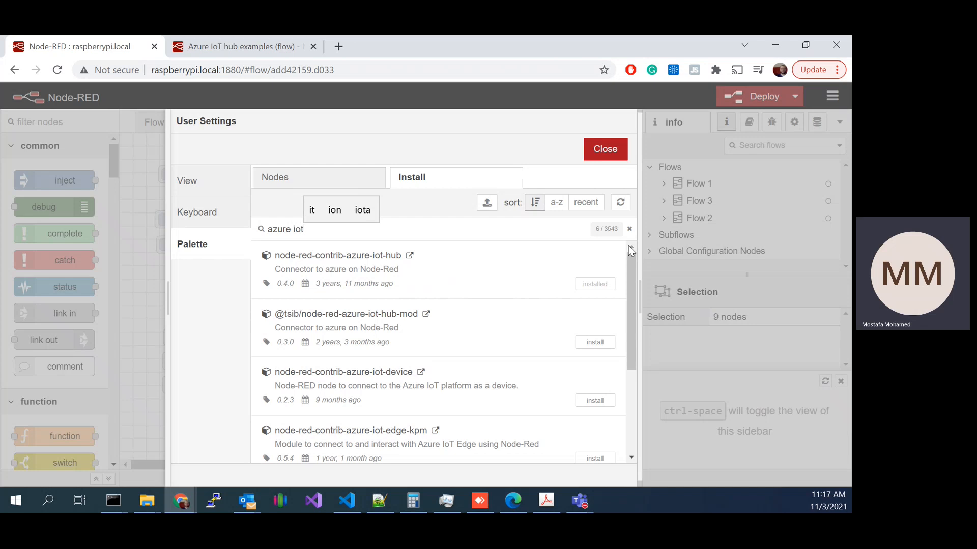
left_click(364, 268)
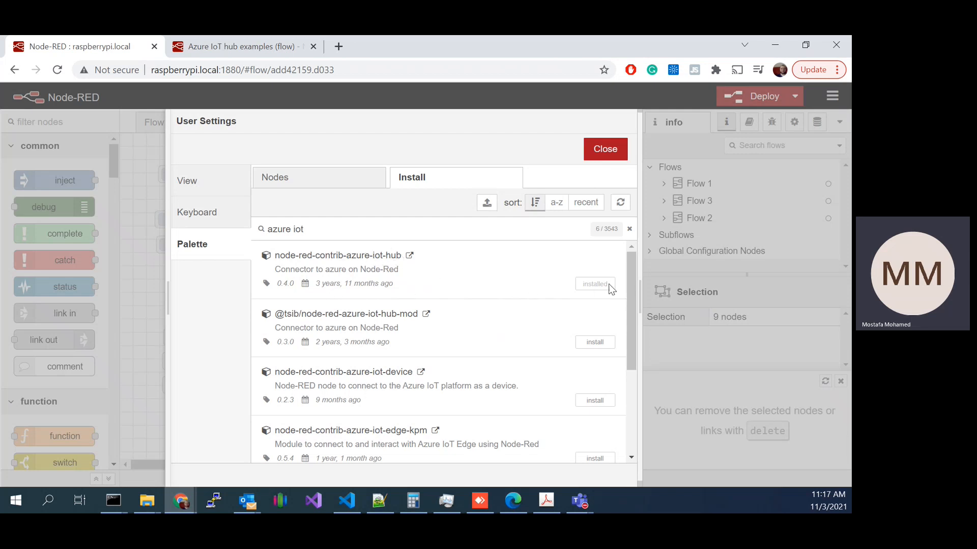
left_click_drag(294, 256, 450, 265)
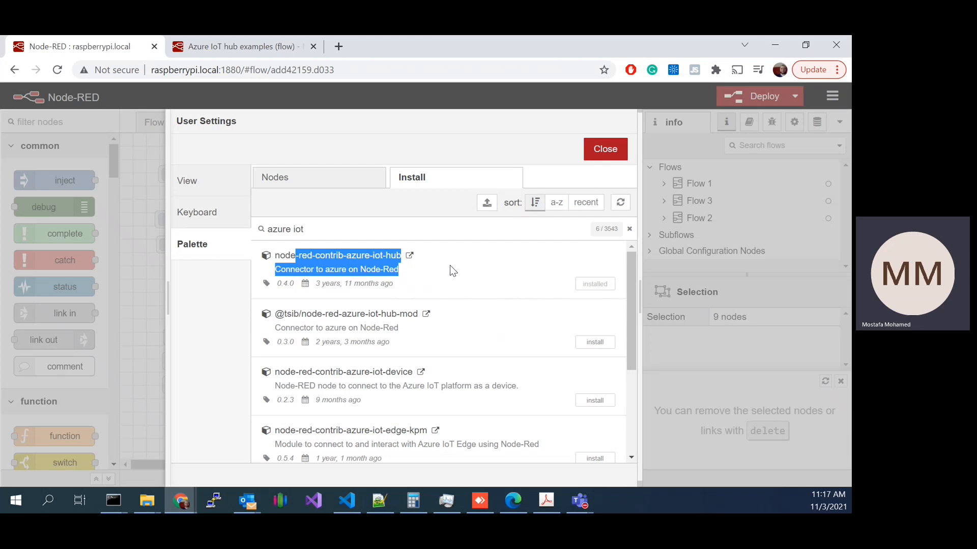
left_click(291, 266)
left_click_drag(285, 255, 368, 289)
left_click(489, 286)
left_click(600, 152)
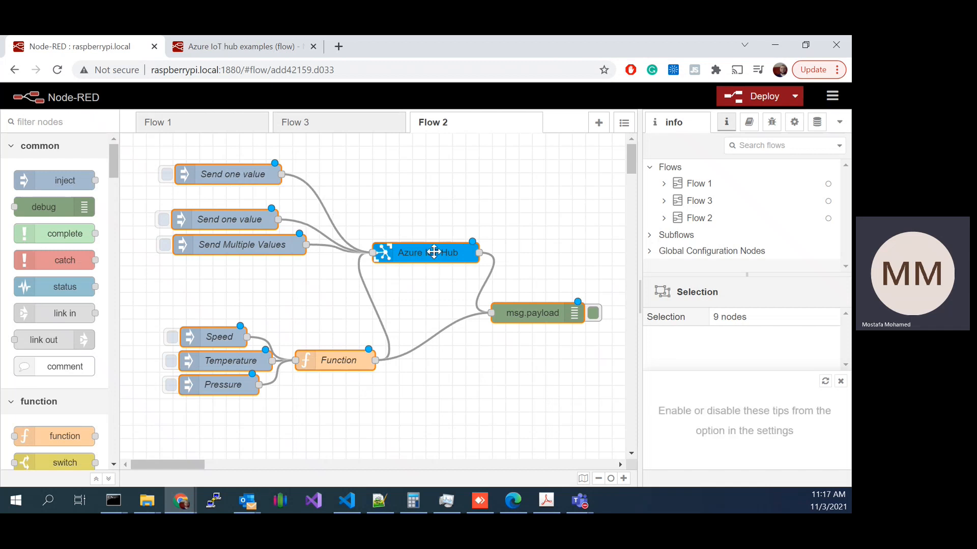
key("Escape")
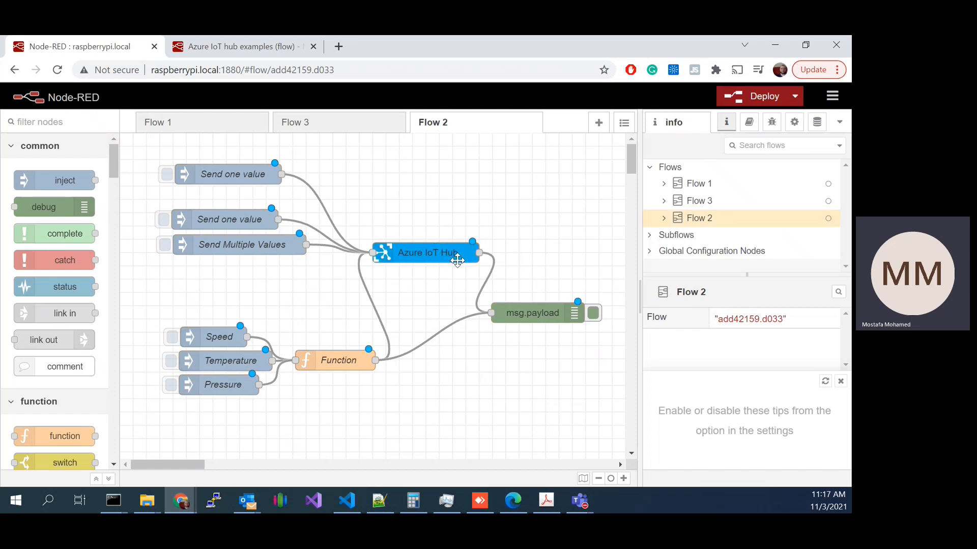
Step: Return to the Node-RED library page and search it for azure iot hub
left_click(268, 48)
scroll(425, 196, "up", 2)
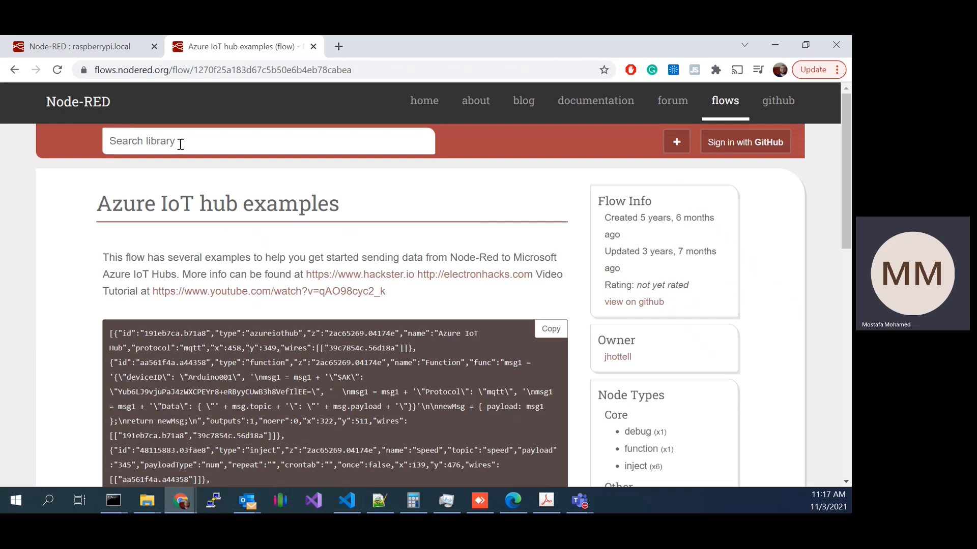
type("azure iot hu")
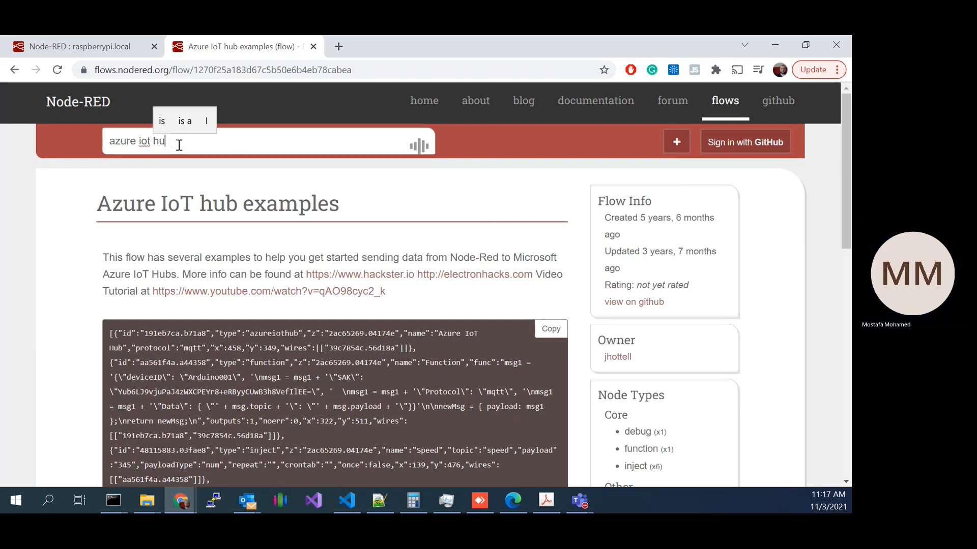
type("b")
key("Return")
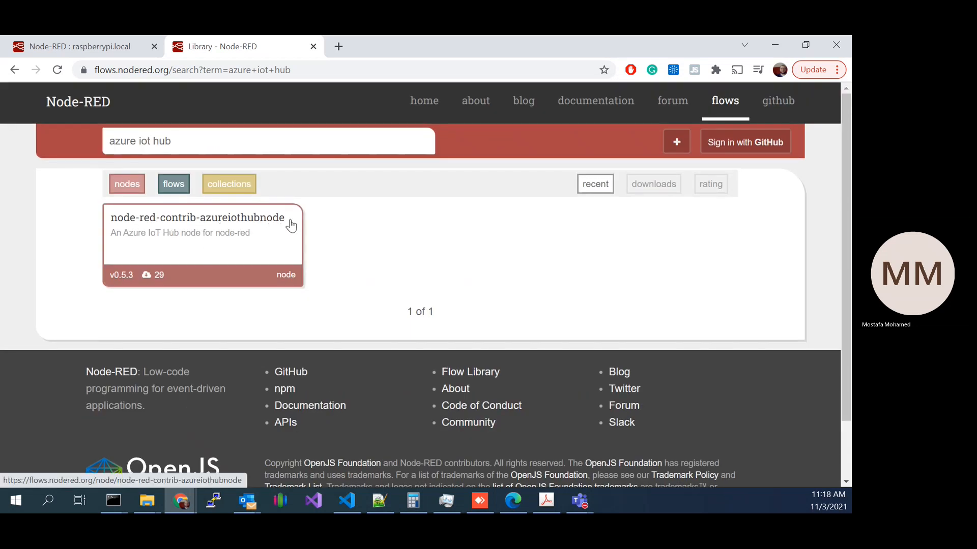
Step: Shorten the library search to azure iot and open the node-red-contrib-azure-iot-hub page
left_click(289, 139)
key("BackSpace")
key("BackSpace")
key("BackSpace")
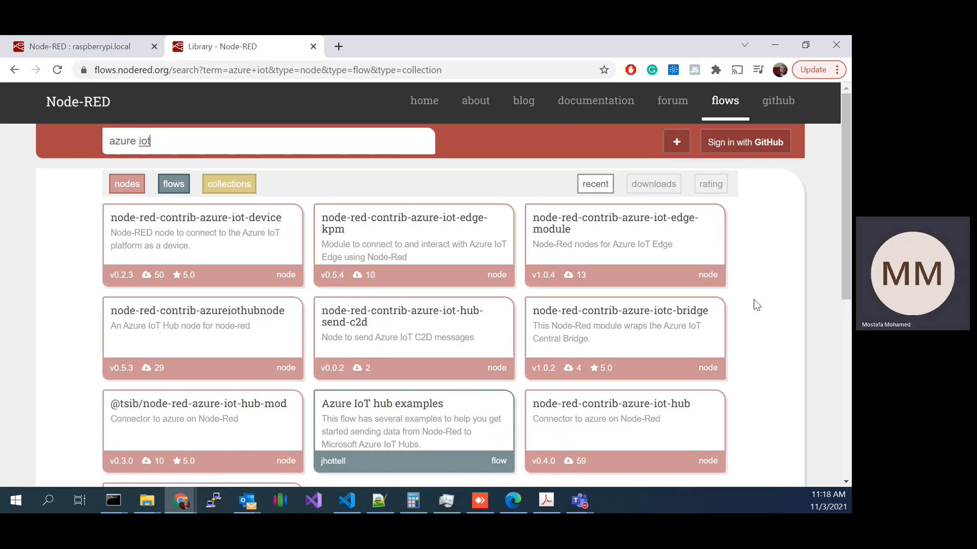
scroll(754, 291, "down", 2)
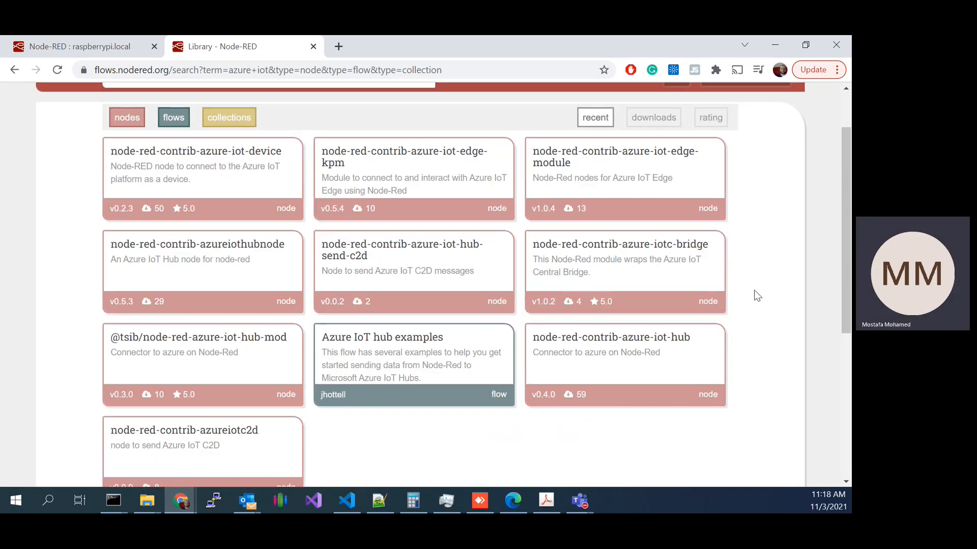
left_click(598, 343)
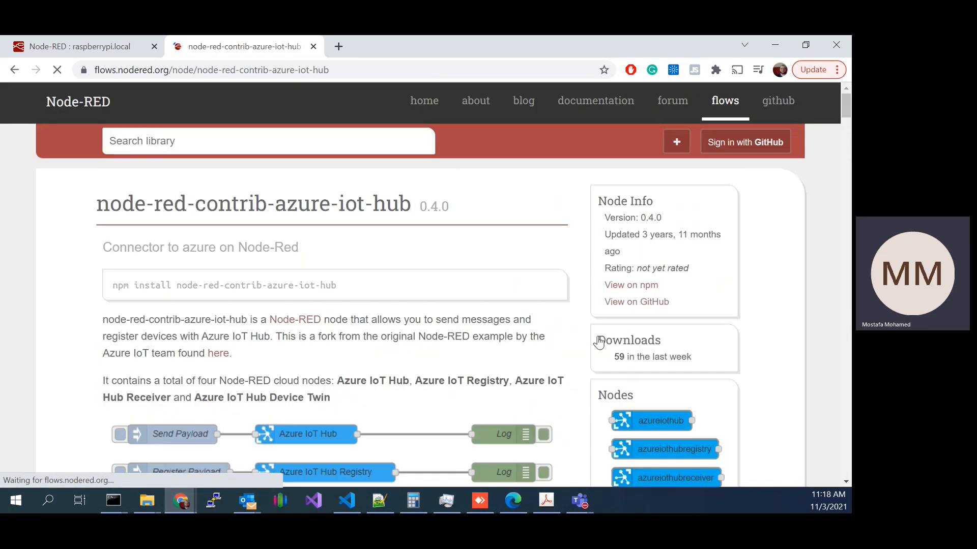
Step: Examine the node-red-contrib-azure-iot-hub page, including its name, npm install command and example node diagrams
left_click_drag(133, 204, 414, 206)
right_click(414, 208)
left_click(364, 219)
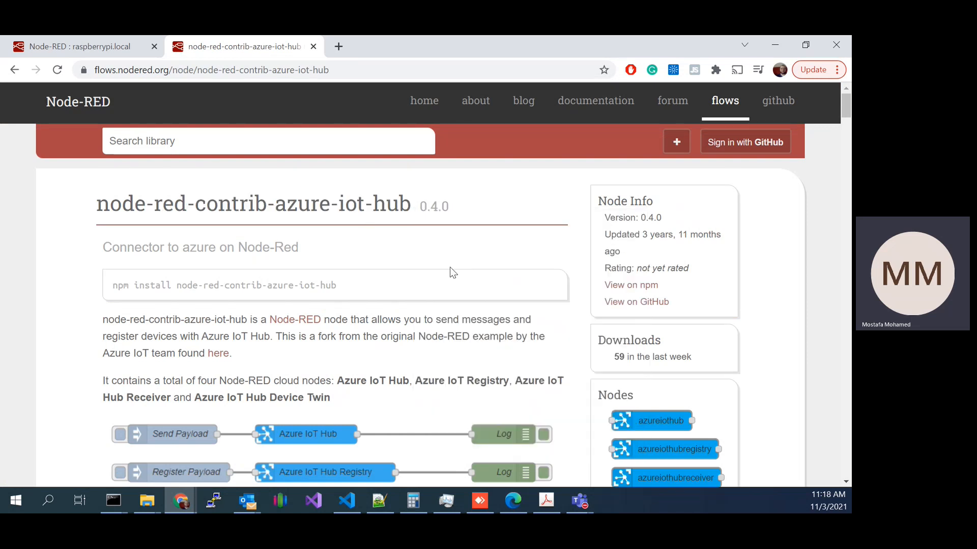
scroll(503, 289, "down", 1)
left_click_drag(150, 219, 326, 218)
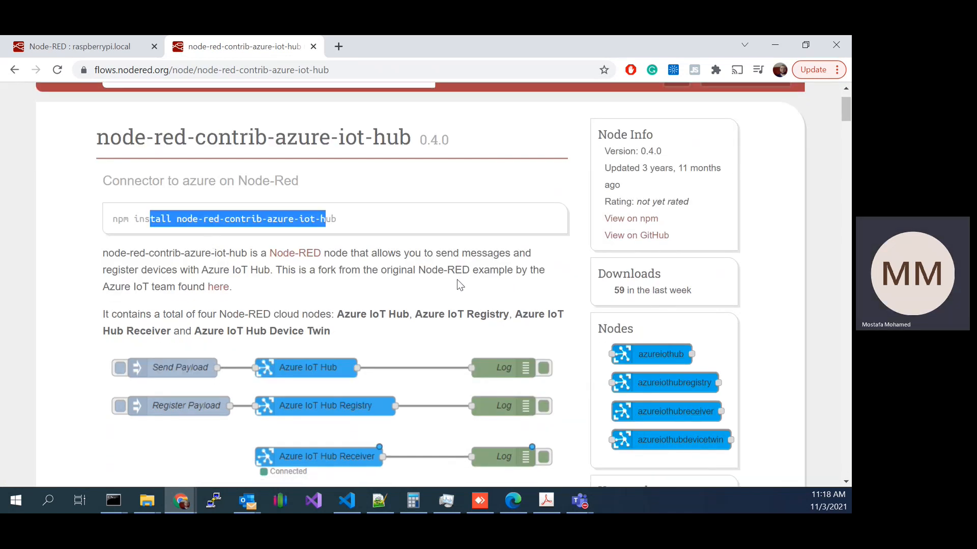
scroll(489, 264, "down", 2)
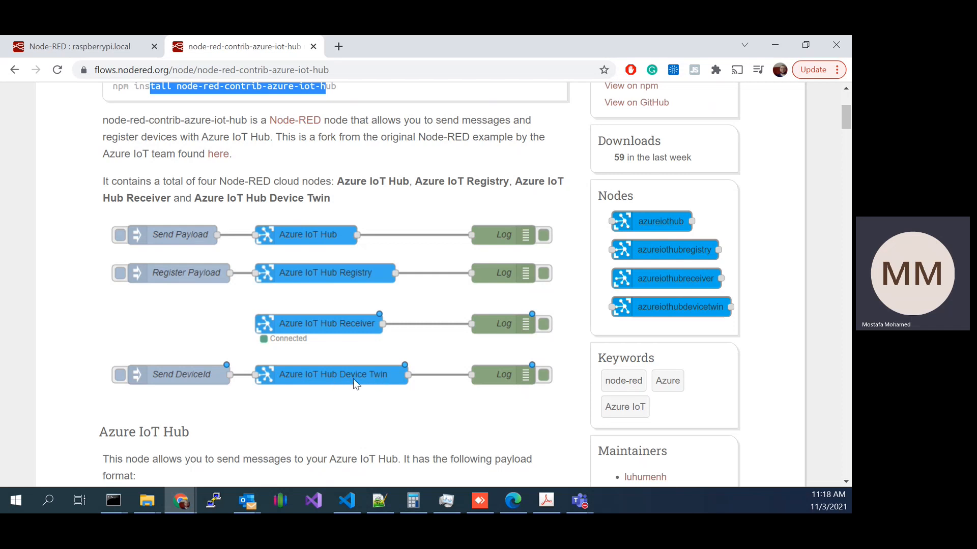
Step: Examine the Azure IoT Hub section's sample payload format and relate it to the Azure IoT Hub node in the example diagrams
scroll(359, 360, "down", 3)
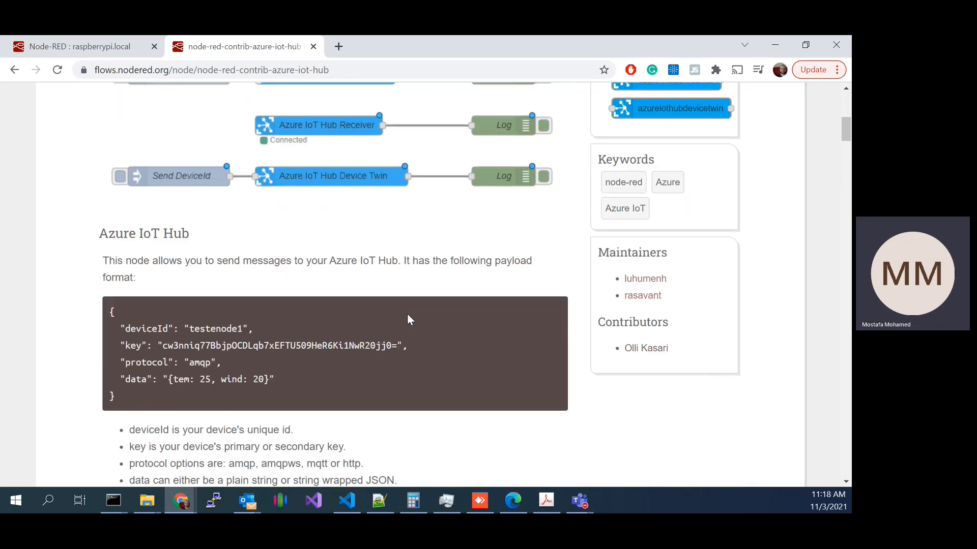
left_click_drag(100, 233, 203, 242)
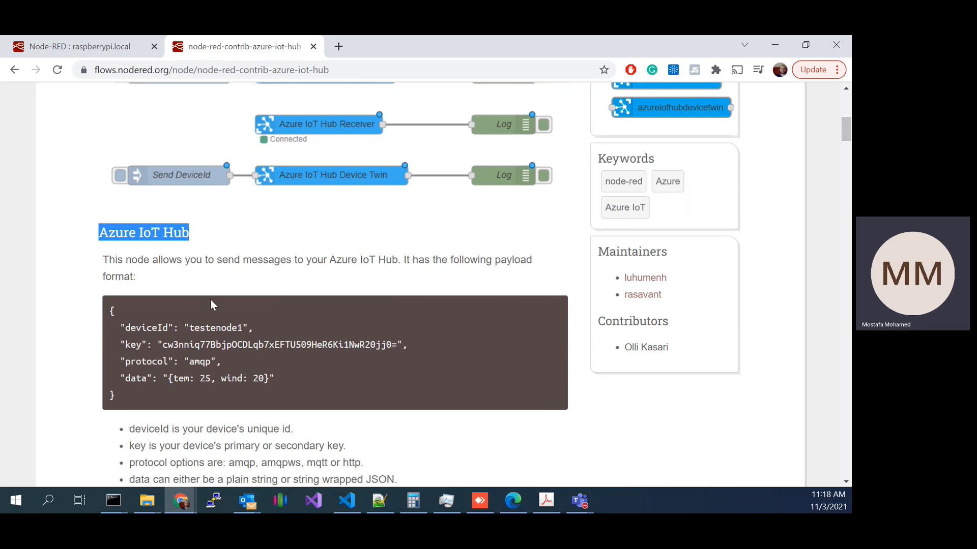
left_click_drag(115, 311, 178, 397)
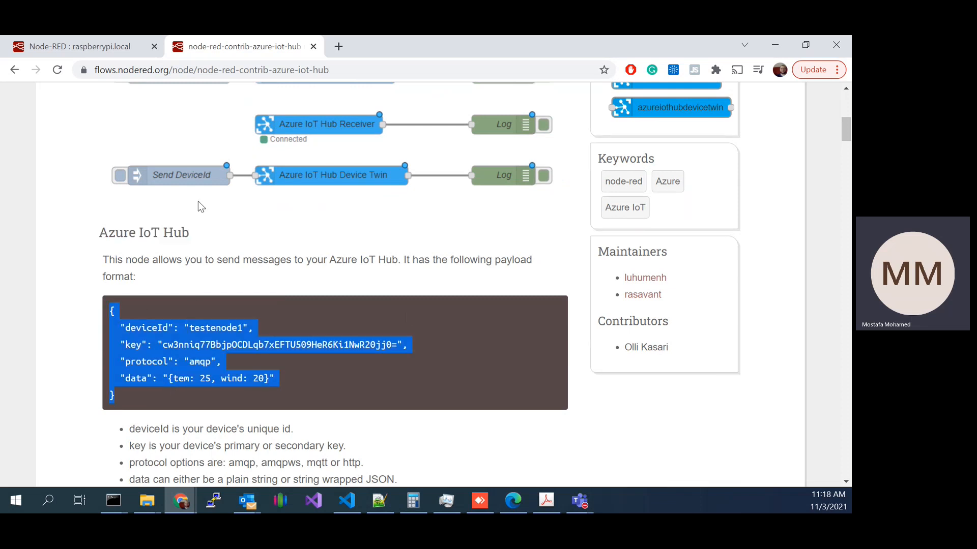
left_click_drag(113, 230, 209, 234)
scroll(332, 234, "up", 3)
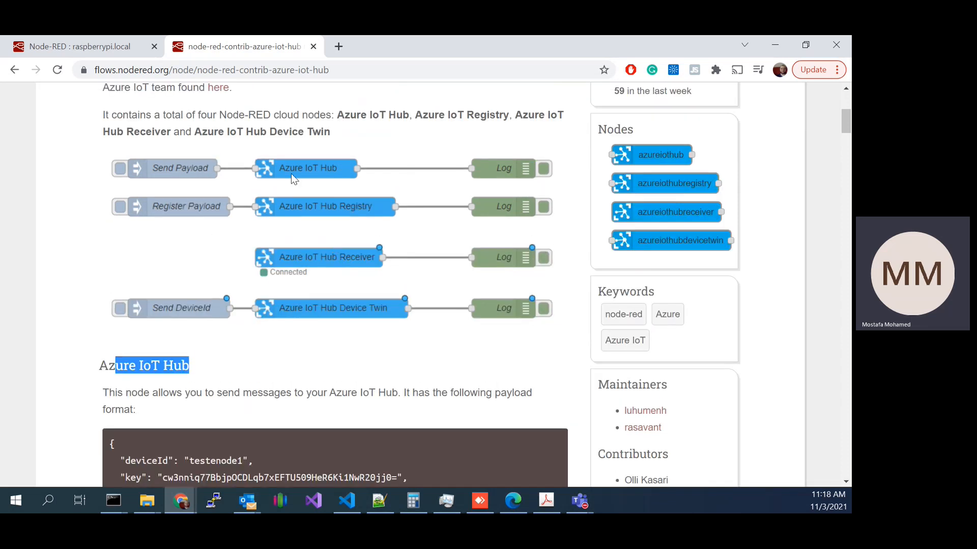
scroll(229, 254, "down", 3)
left_click_drag(110, 311, 172, 410)
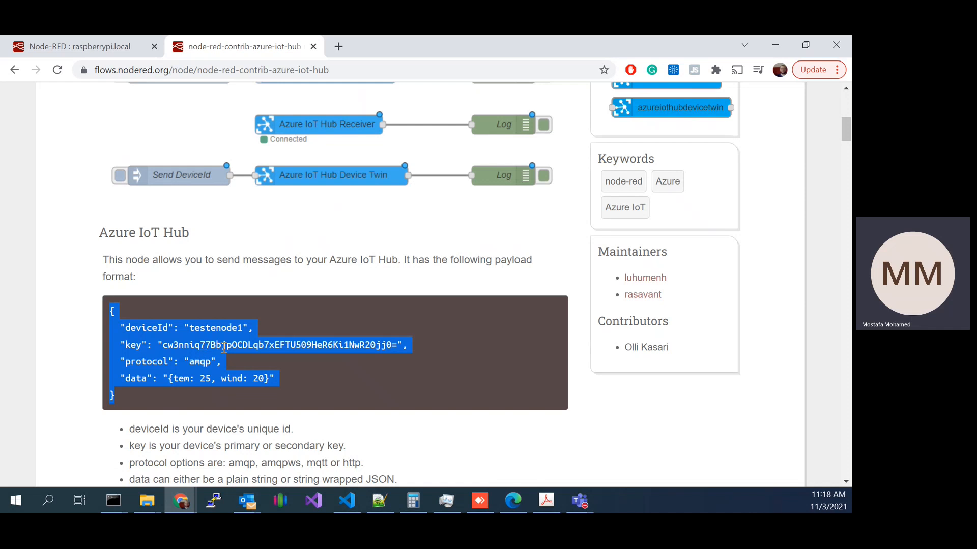
scroll(224, 348, "down", 3)
Step: Examine the sample payload's data, protocol, key and deviceId fields together with the notes on protocol options and data format
left_click(186, 241)
left_click_drag(166, 246, 255, 246)
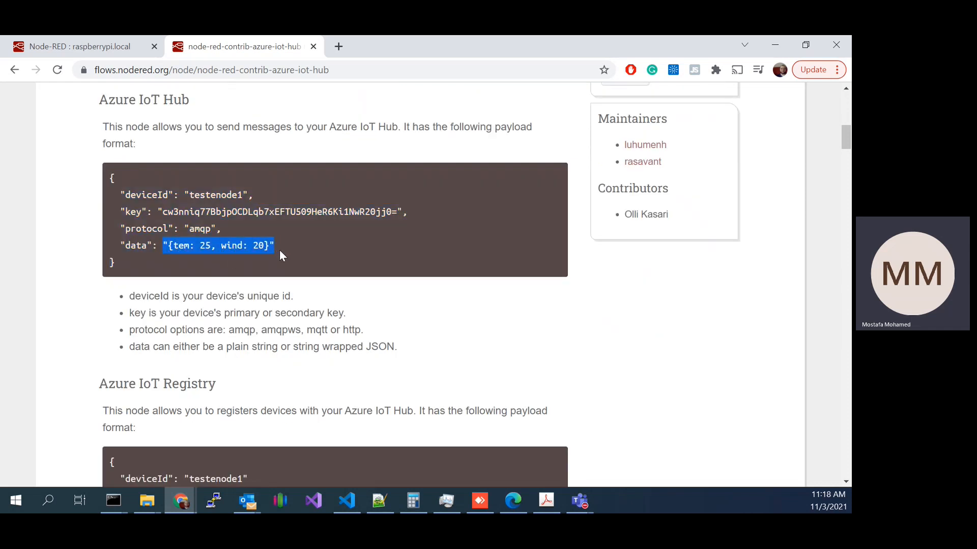
left_click_drag(189, 229, 220, 230)
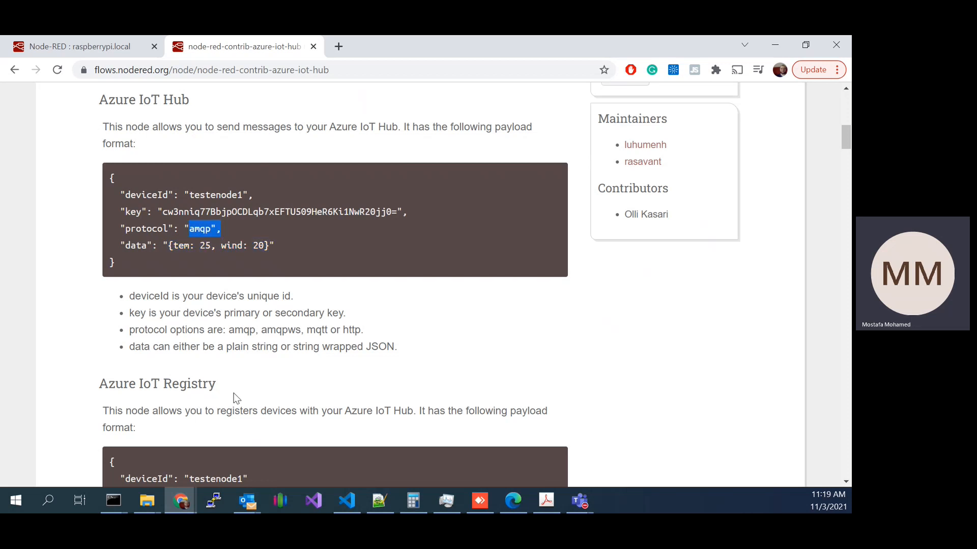
left_click_drag(325, 330, 304, 331)
left_click_drag(363, 334, 226, 330)
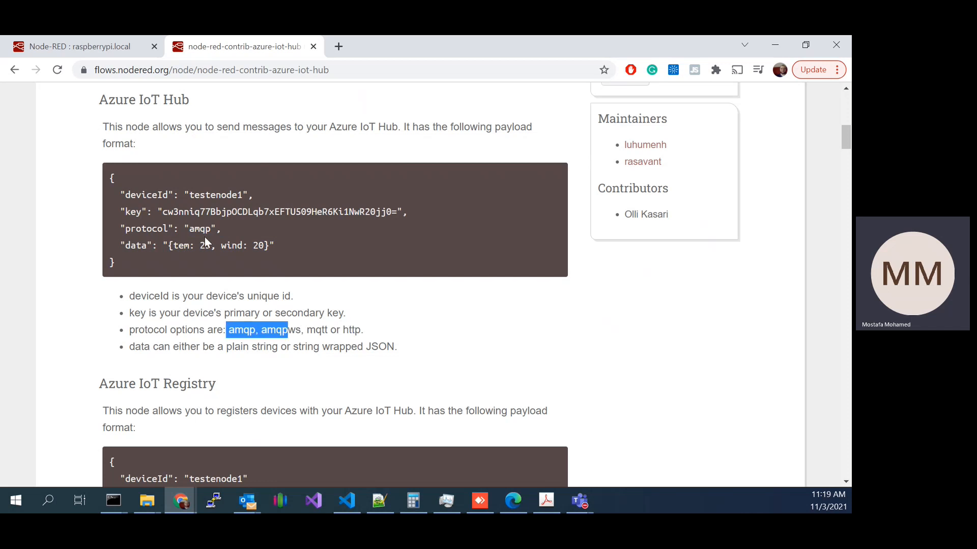
left_click_drag(175, 228, 218, 229)
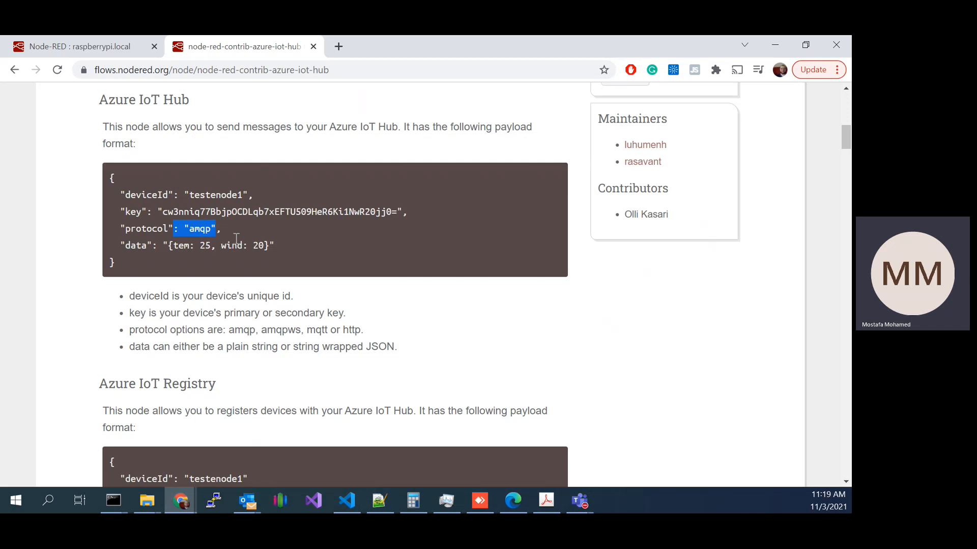
left_click_drag(158, 211, 435, 209)
left_click_drag(185, 195, 247, 197)
left_click_drag(163, 211, 413, 217)
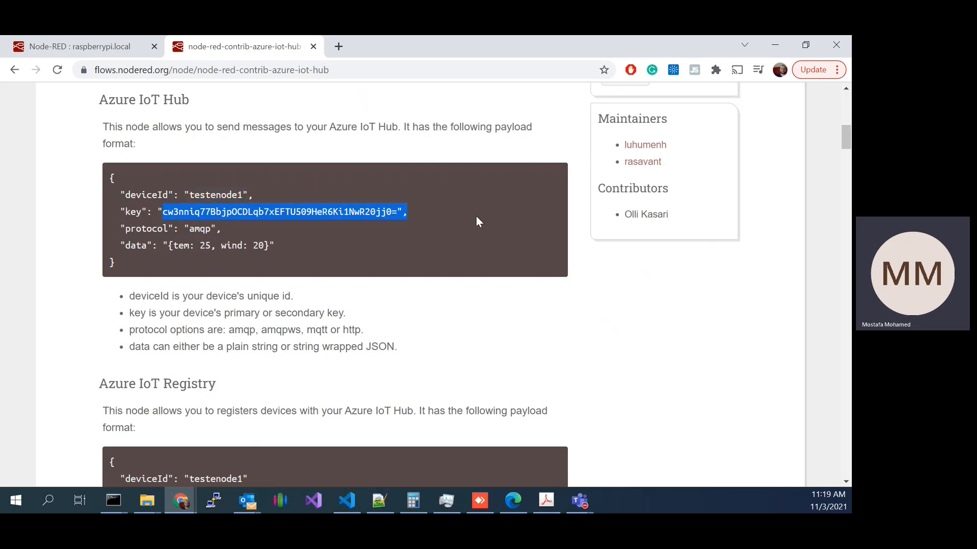
left_click(194, 206)
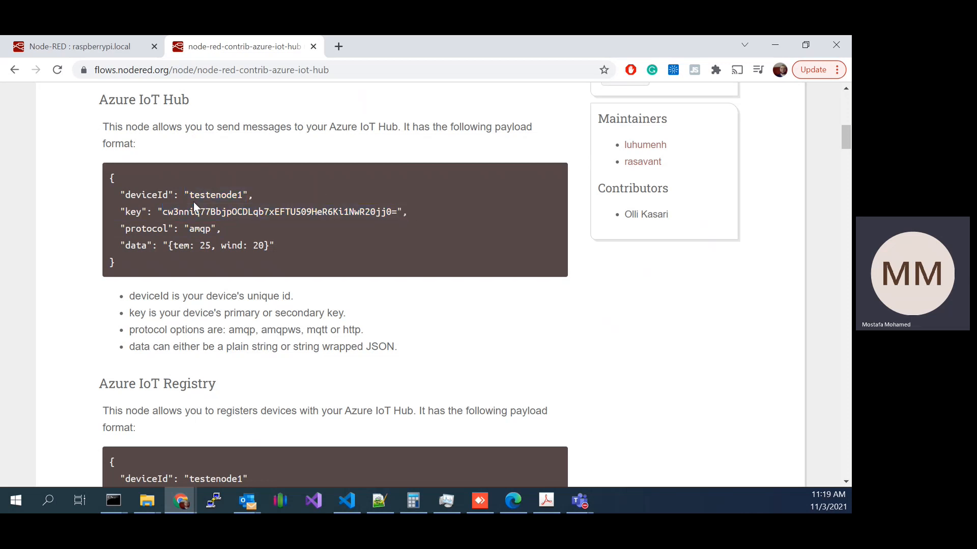
left_click_drag(175, 194, 202, 218)
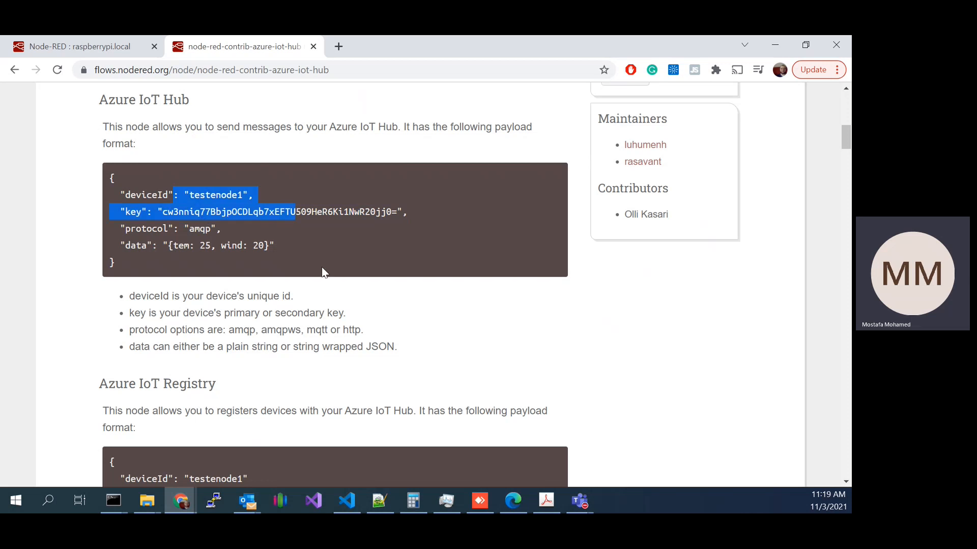
left_click_drag(153, 348, 319, 350)
Step: Look over the Azure IoT Registry section, then return to the Azure IoT Hub sample payload and highlight its fields
scroll(229, 345, "down", 1)
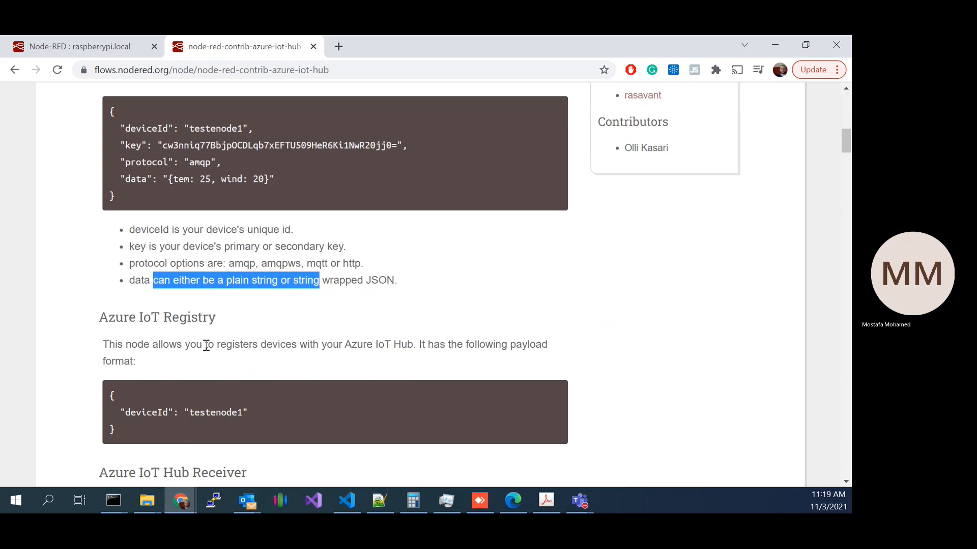
scroll(201, 350, "down", 2)
scroll(279, 360, "up", 2)
scroll(220, 390, "up", 3)
mouse_move(116, 325)
left_mouse_down()
mouse_move(283, 379)
mouse_move(127, 327)
left_mouse_up()
right_click(284, 379)
key("Escape")
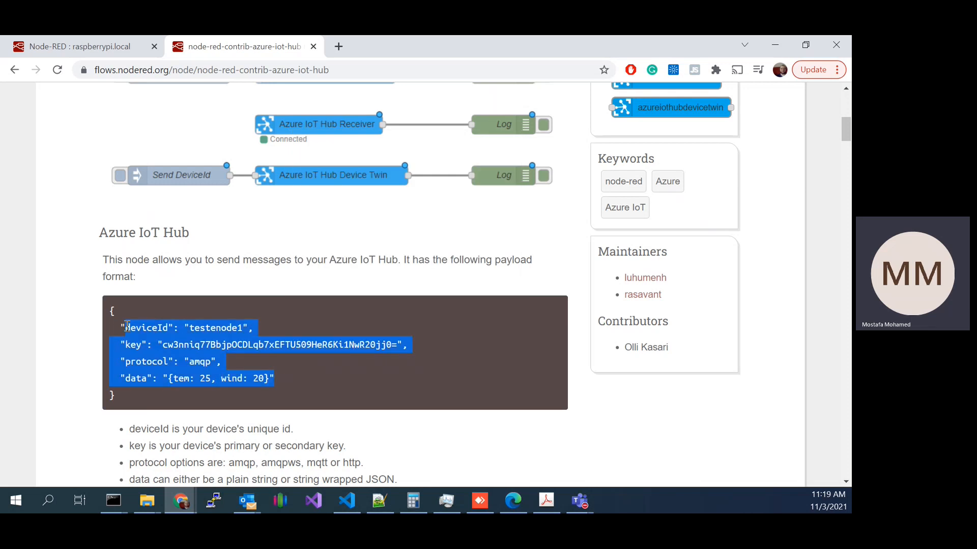
Step: Split the Node-RED editor and the package page into separate windows and arrange them side by side
left_click(111, 48)
left_click_drag(358, 35, 288, 57)
left_click_drag(468, 80, 640, 62)
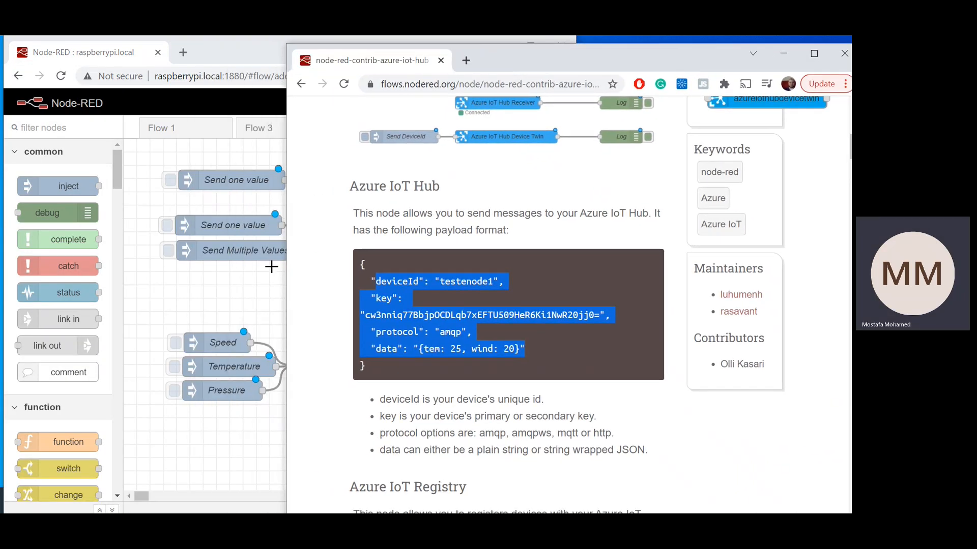
left_click_drag(287, 257, 429, 253)
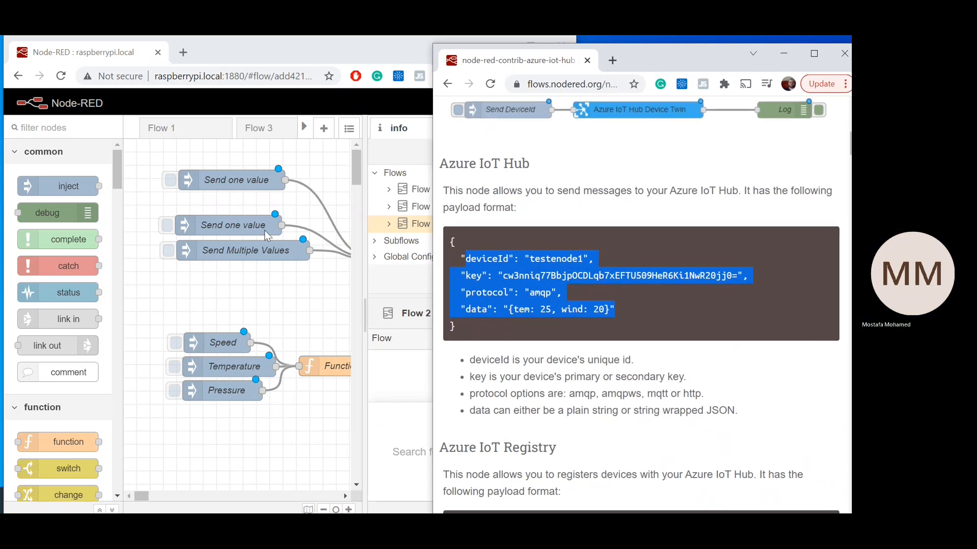
Step: Inspect the protocol and hostname properties of the flow's Azure IoT Hub node, then close it without changes
left_click(345, 498)
left_click(346, 497)
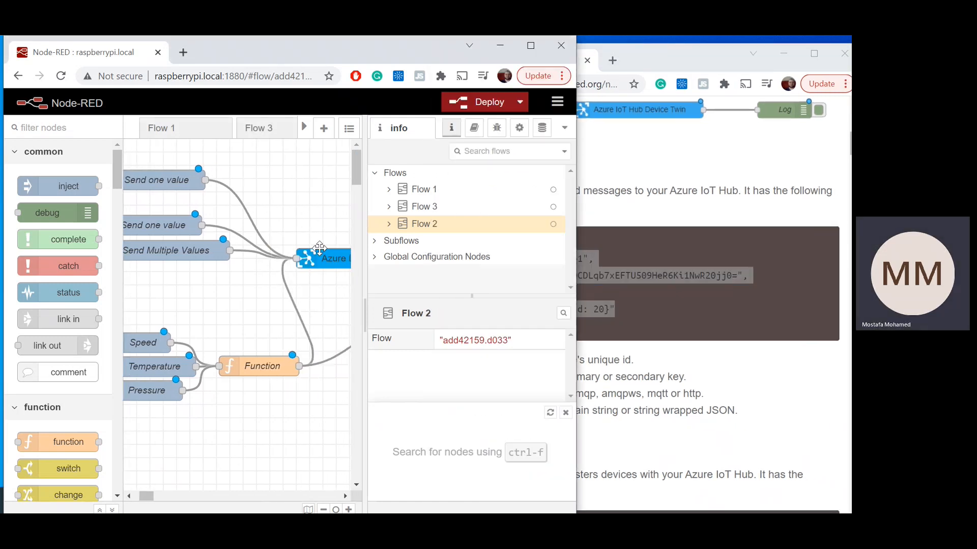
double_click(318, 255)
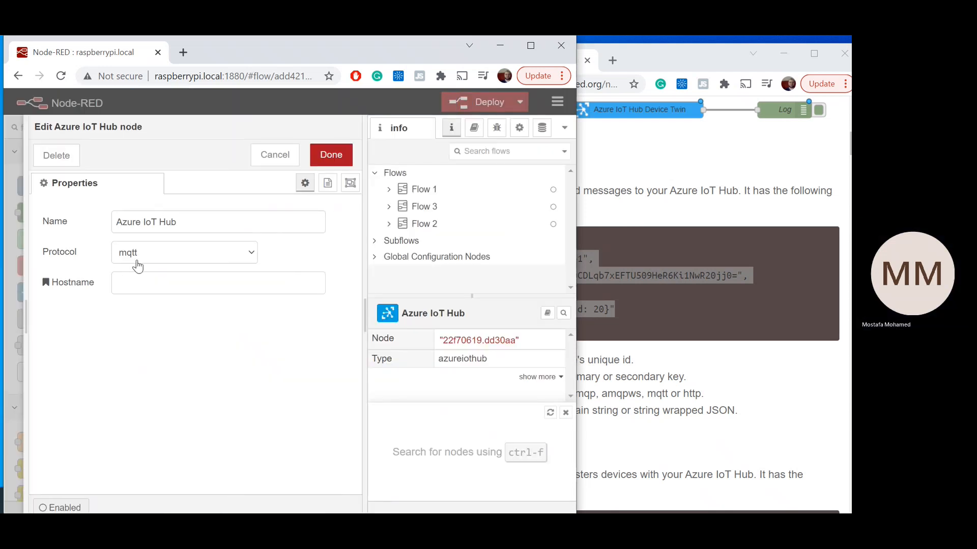
left_click(195, 280)
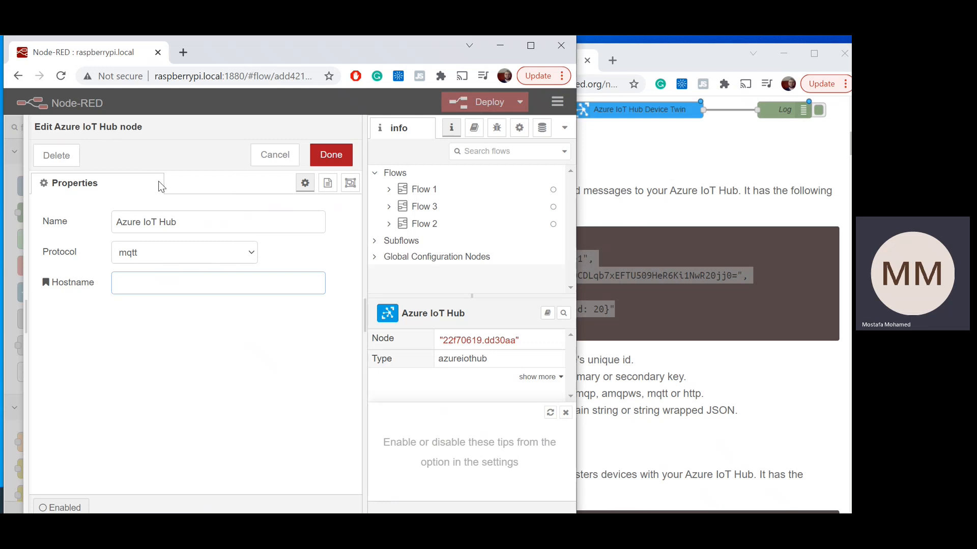
left_click(278, 153)
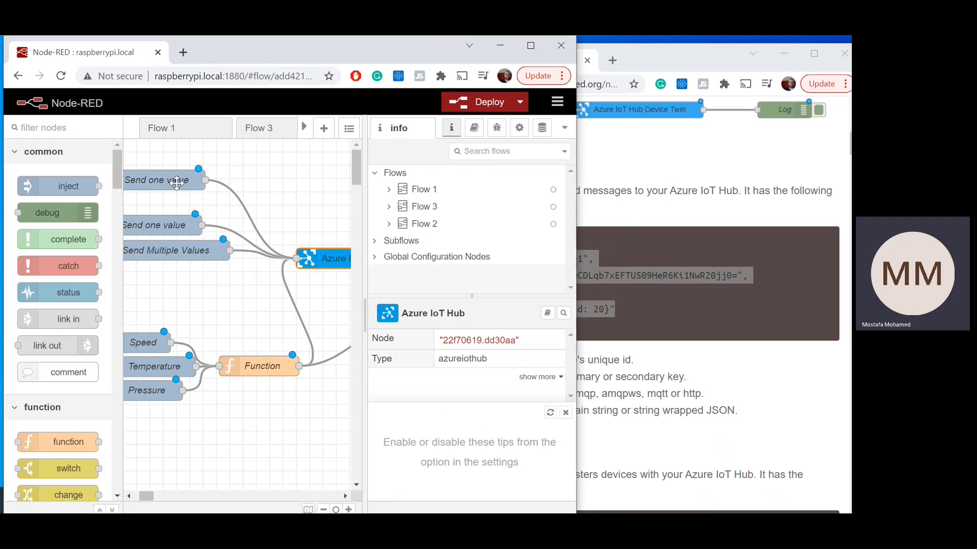
Step: Open the JSON payload of the topmost Send one value inject node for editing and compare it with the documented payload
double_click(198, 182)
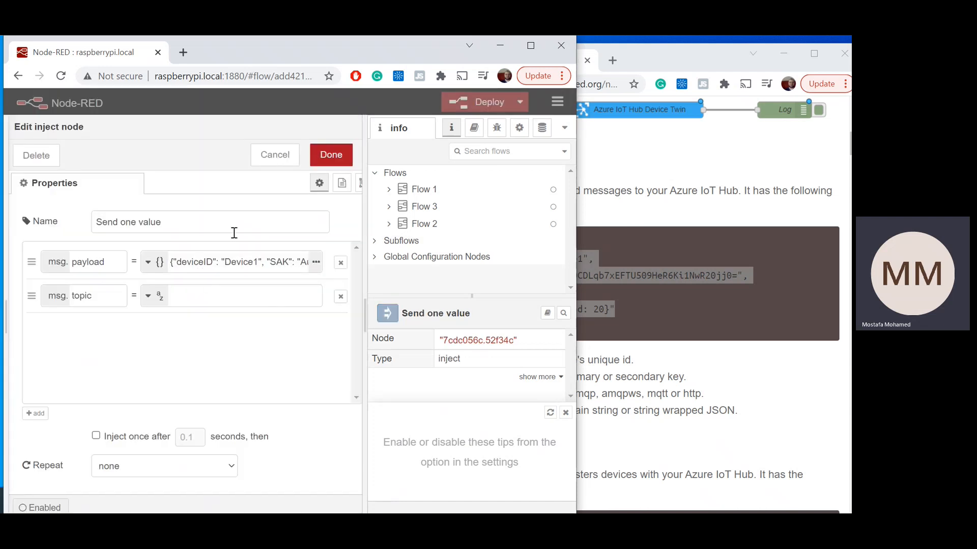
left_click_drag(183, 263, 224, 264)
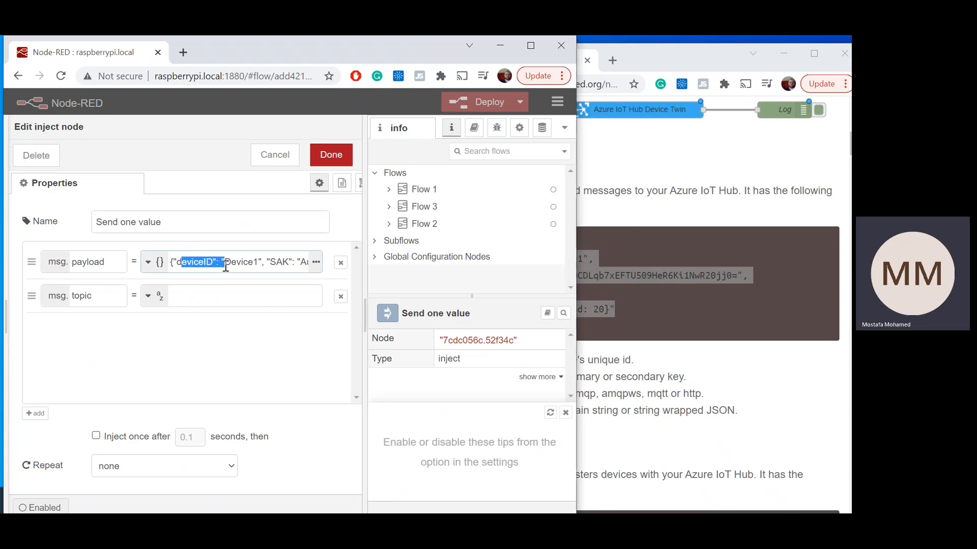
left_click(315, 262)
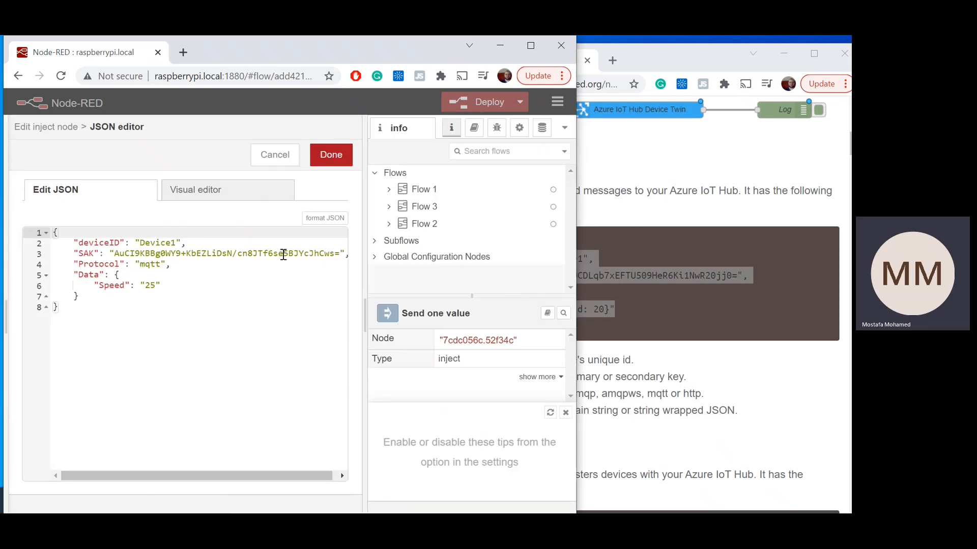
left_click(619, 282)
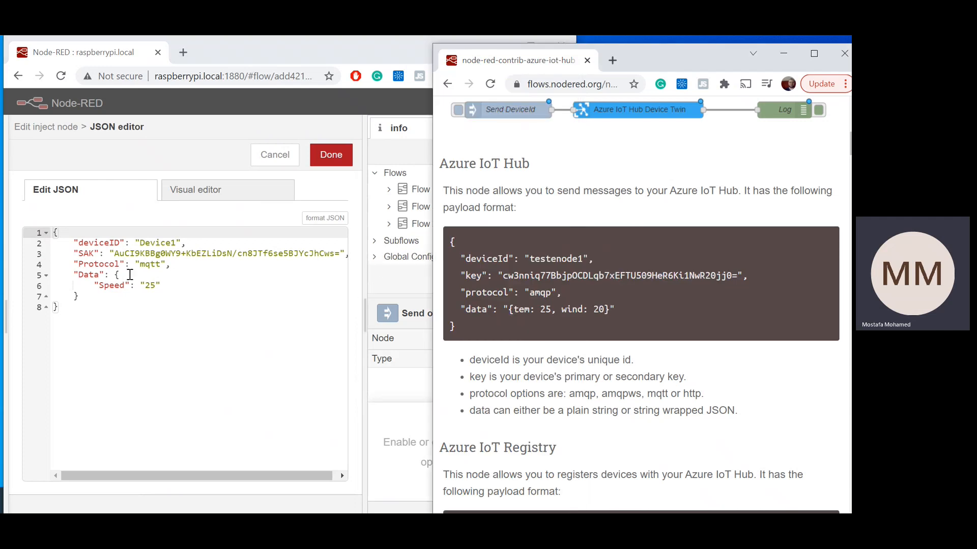
left_click_drag(120, 241, 75, 243)
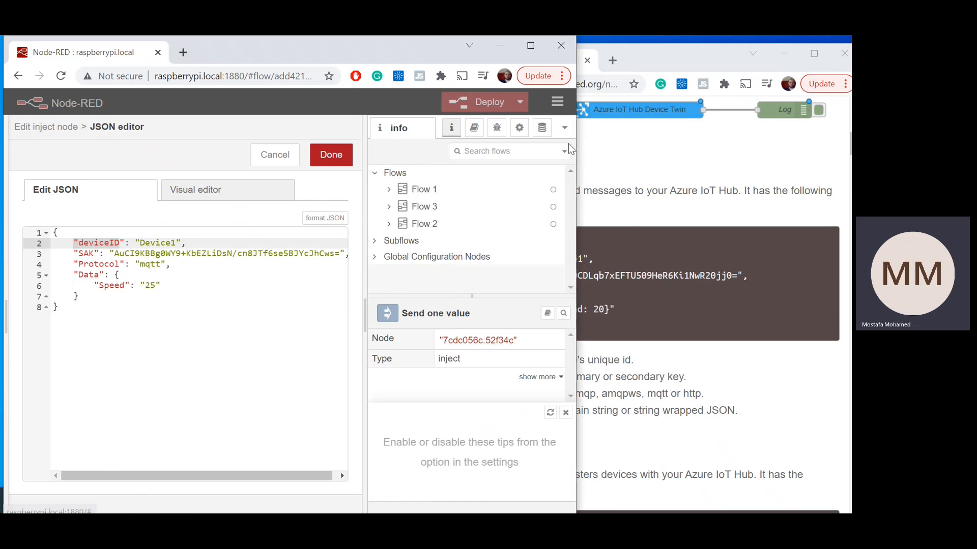
Step: Narrow the Node-RED window to see the documented payload alongside, and rename the payload's deviceID property to deviceId
left_click_drag(577, 147, 498, 206)
left_click(600, 279)
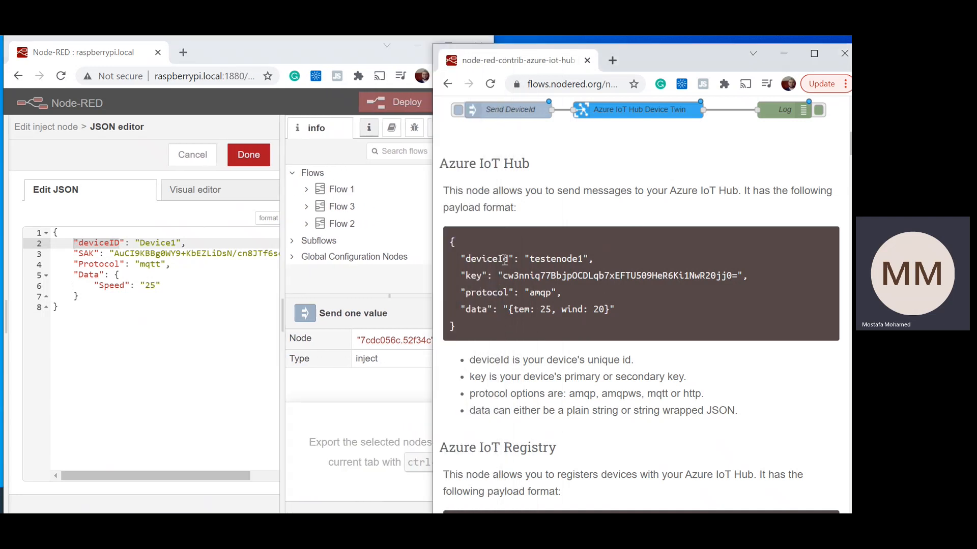
left_click_drag(514, 260, 458, 260)
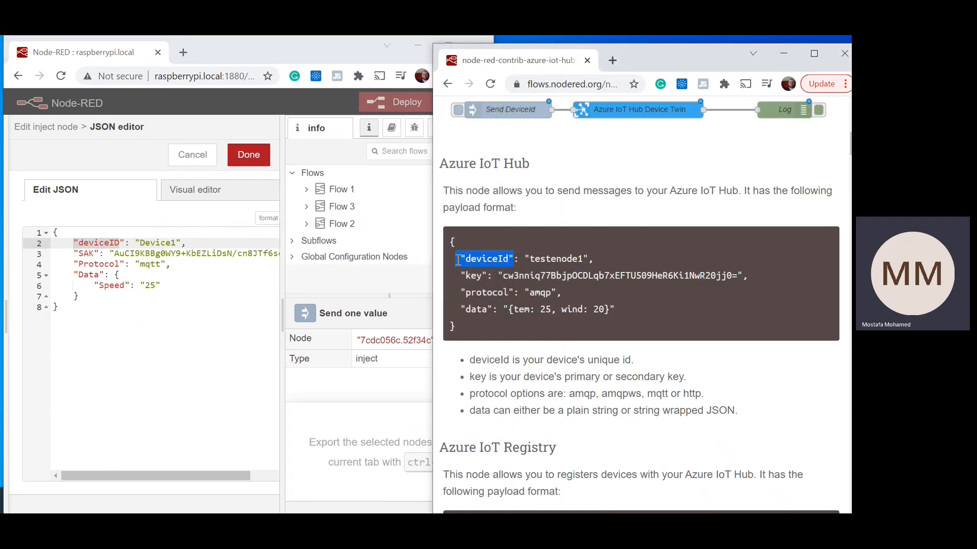
left_click(509, 264)
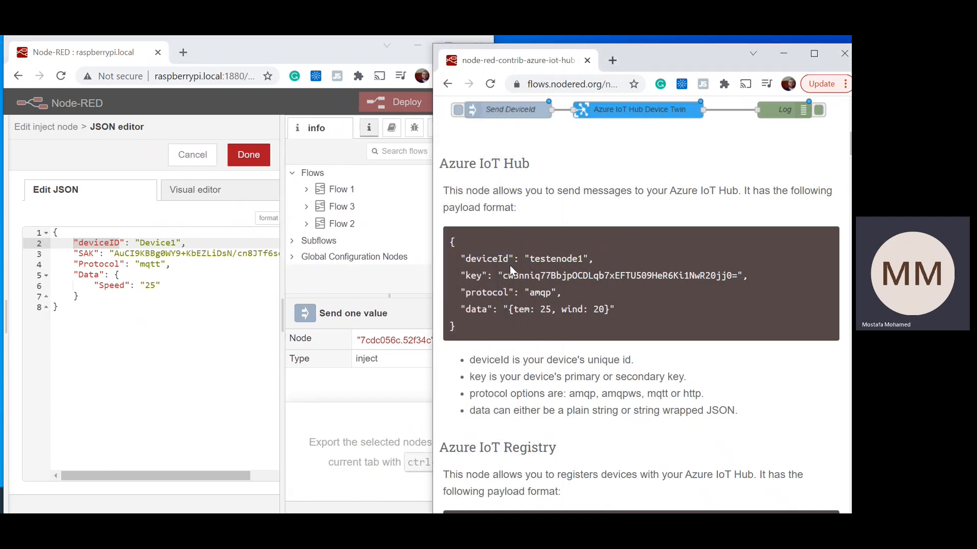
left_click(119, 243)
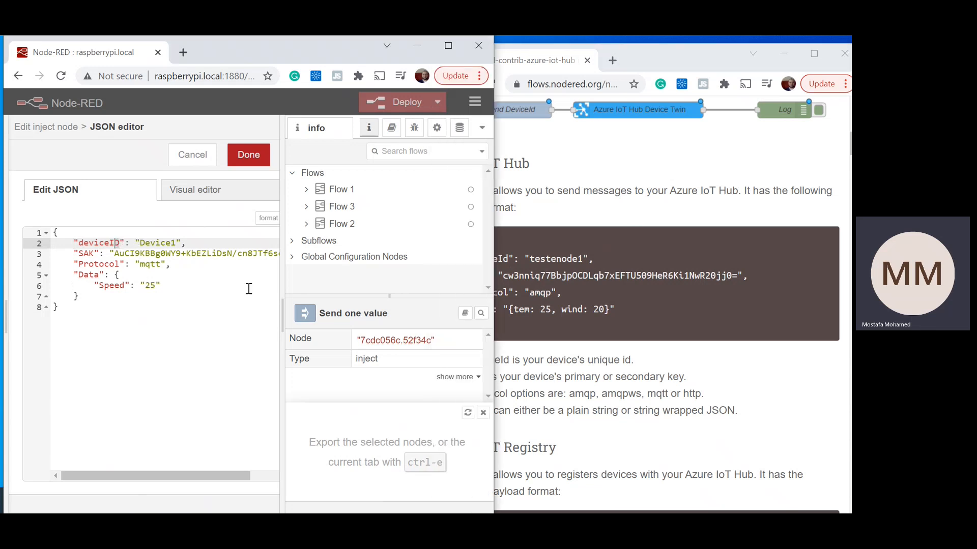
type("deviceId")
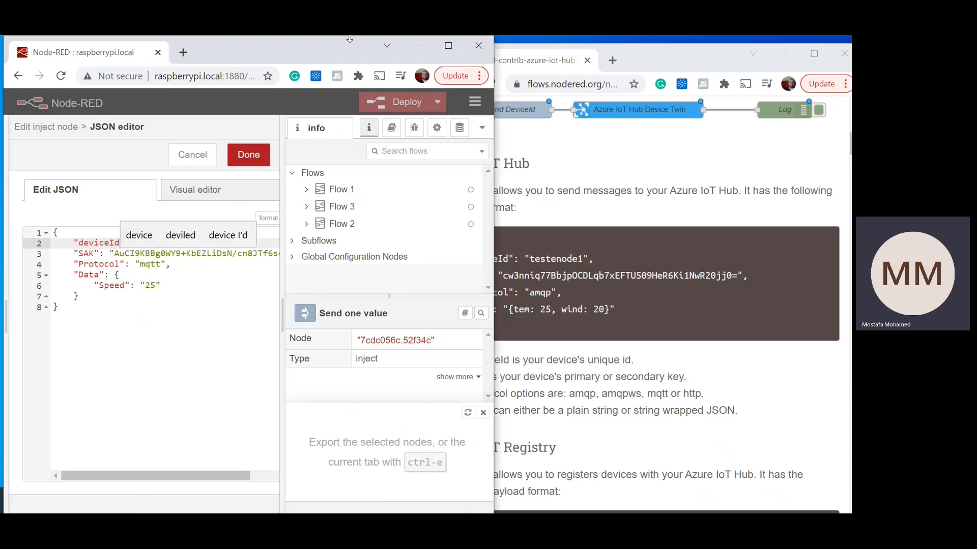
Step: Rename the payload's SAK property to key to match the documented Azure IoT Hub format
left_click(605, 260)
left_click_drag(461, 275, 486, 275)
left_click_drag(77, 256, 94, 256)
type("key")
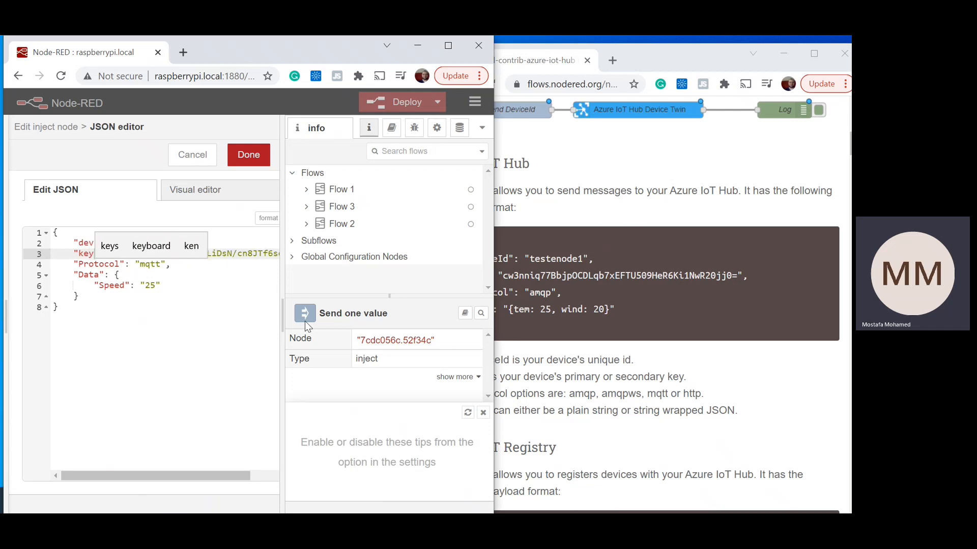
Step: Rename the payload's Data and Protocol properties to lowercase data and protocol, matching the documented format
left_click(575, 282)
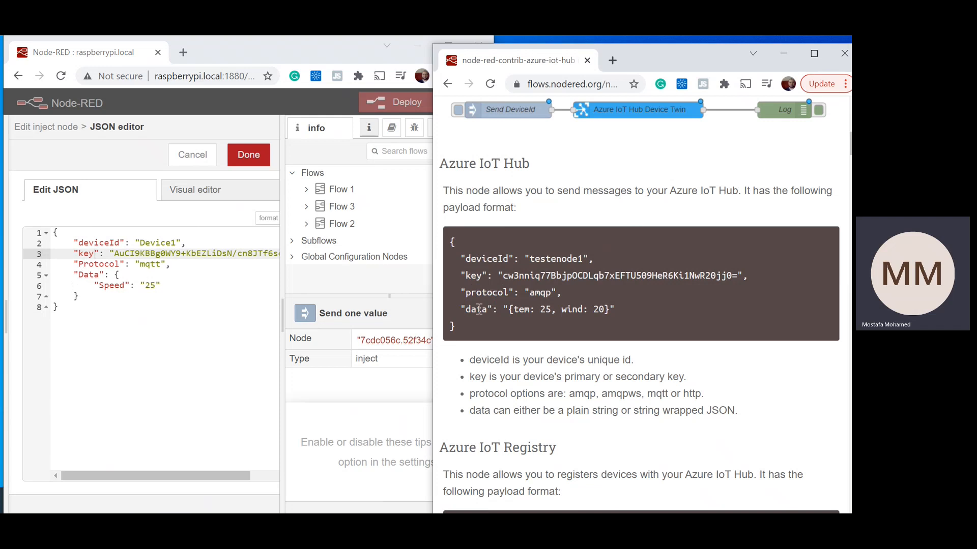
left_click(79, 278)
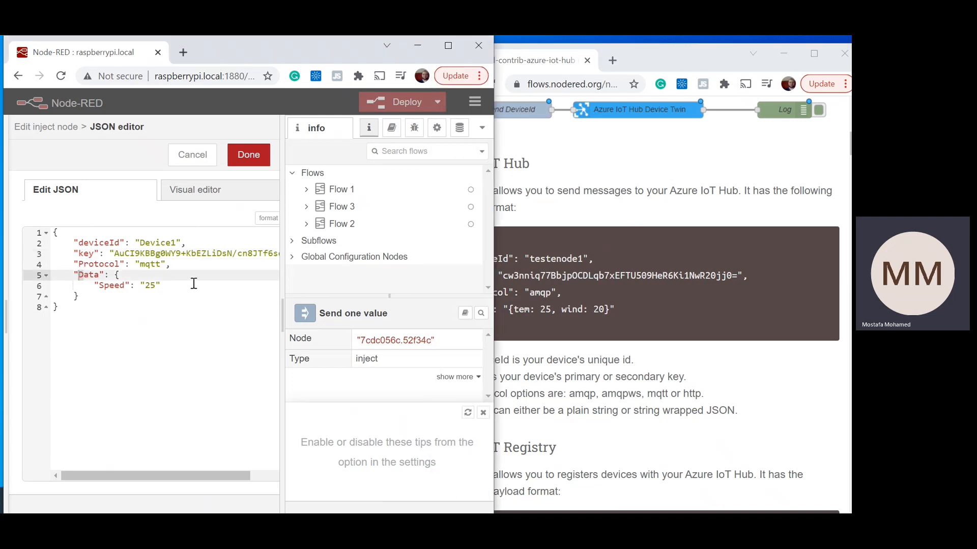
type("d")
left_click(83, 265)
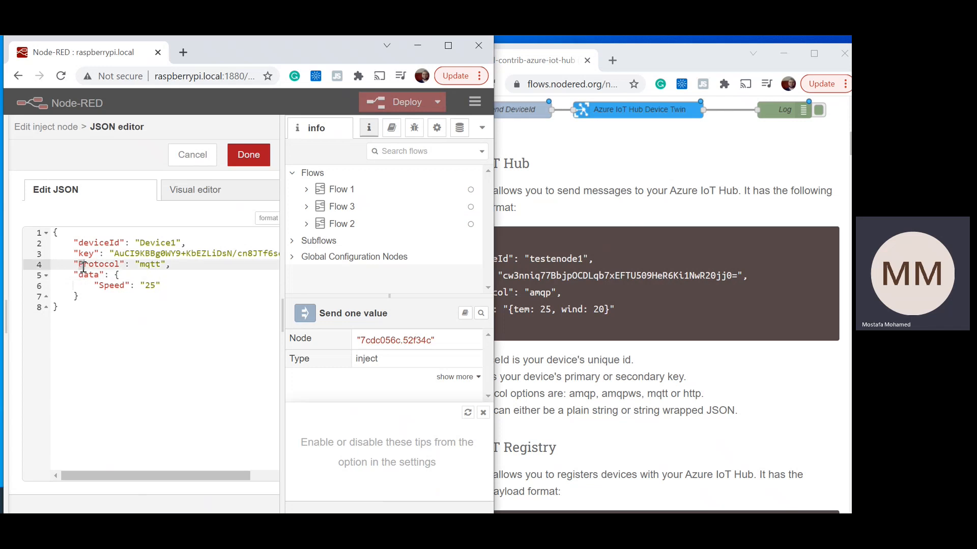
left_click(208, 310)
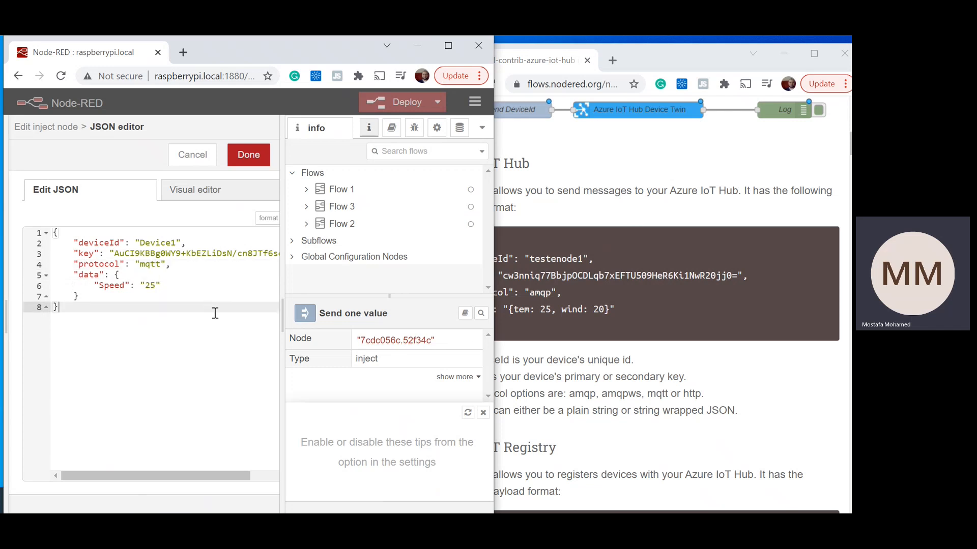
Step: Check the payload's Speed entry, widen the editor, and save the edited JSON and the topmost Send one value inject node
left_click(101, 285)
left_click_drag(94, 285, 195, 287)
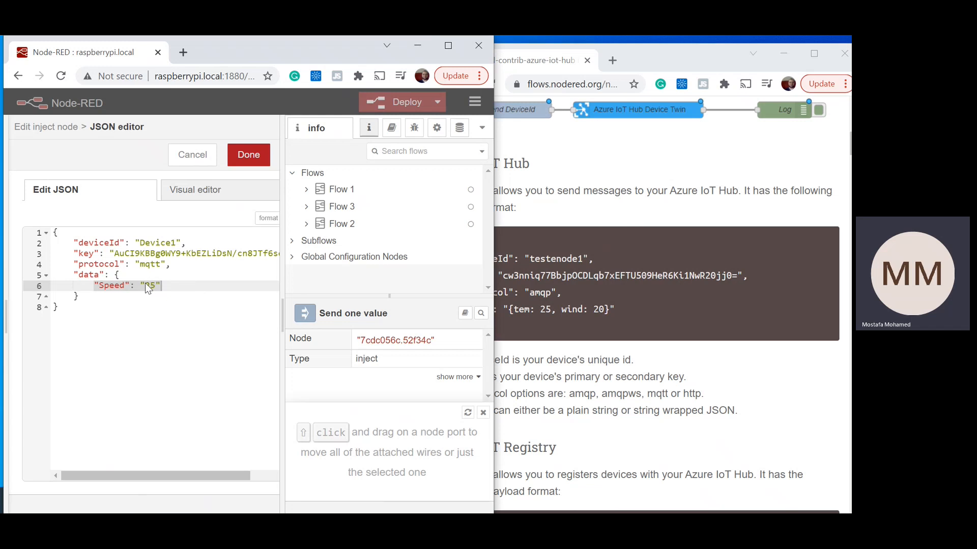
left_click(201, 296)
left_click_drag(281, 302, 344, 307)
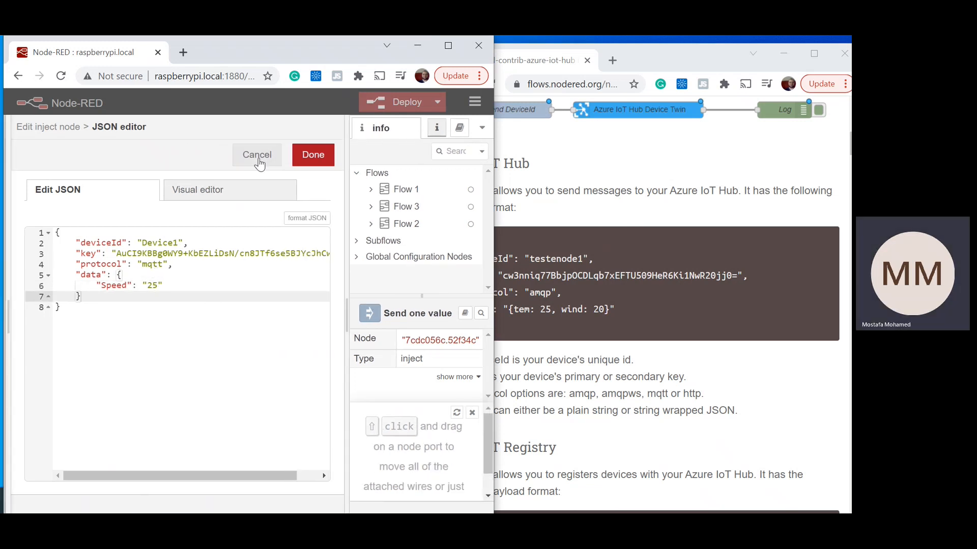
left_click(310, 161)
left_click(313, 154)
Step: Open the second Send one value inject node and rename its payload's deviceID property to deviceId
left_click(159, 223)
double_click(159, 223)
left_click(208, 263)
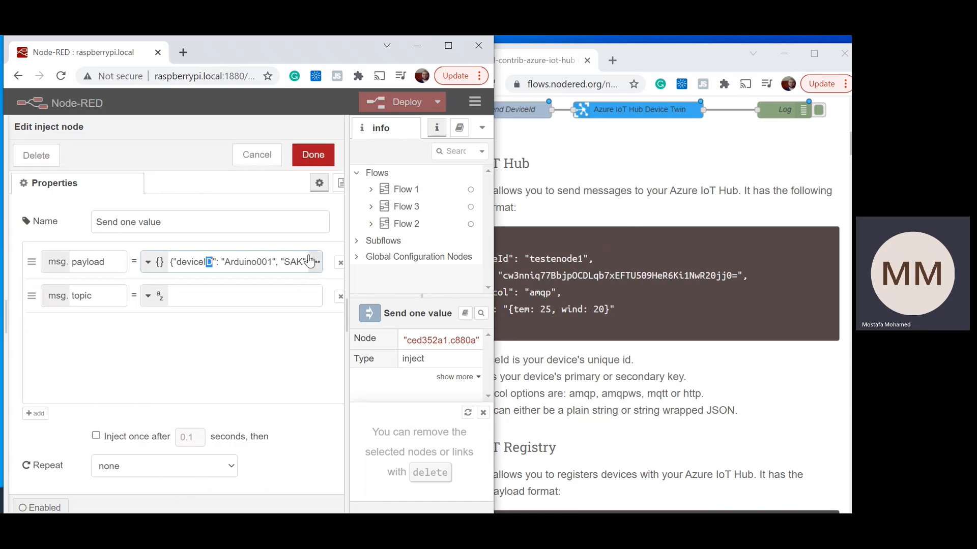
type("d")
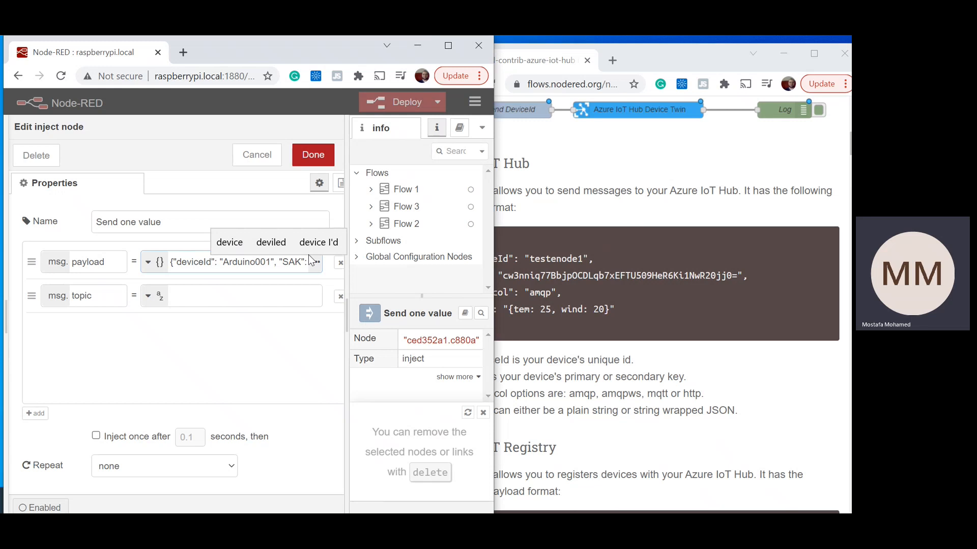
Step: Rename the Data and Protocol properties in the second node's payload to lowercase data and protocol
key("ctrl+Right")
key("ctrl+Right")
key("ctrl+Right")
key("ctrl+Right")
key("ctrl+Right")
key("ctrl+Right")
key("ctrl+Right")
key("ctrl+Right")
key("ctrl+Right")
key("ctrl+Right")
key("ctrl+Right")
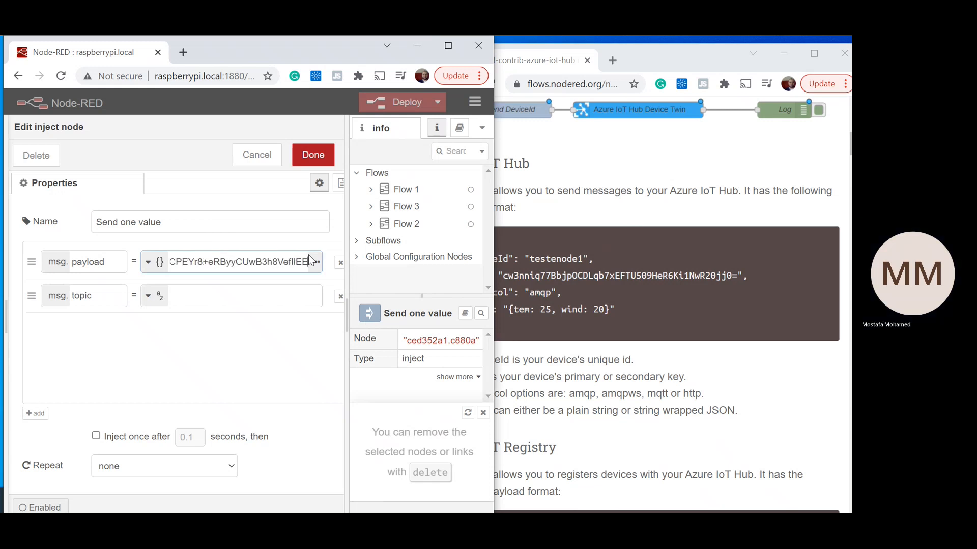
key("End")
key("Left")
key("Left")
key("Left")
key("Left")
key("Left")
key("shift+Left")
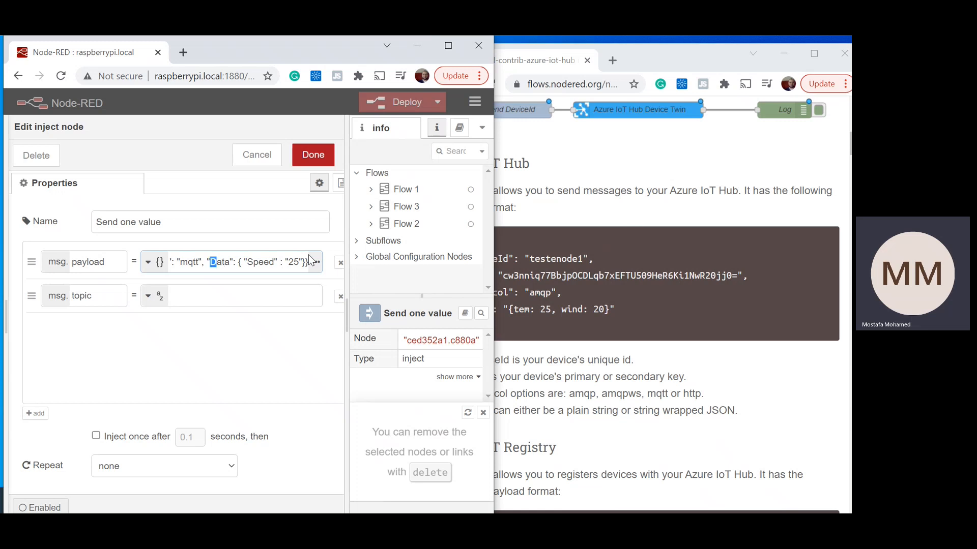
type("d")
key("Left")
key("Left")
key("Left")
key("Left")
key("Left")
key("Left")
key("Left")
key("Left")
key("Left")
key("Left")
key("Left")
key("Left")
key("Left")
key("Left")
key("Left")
key("Left")
key("Left")
key("Left")
key("Left")
key("Left")
key("shift+Right")
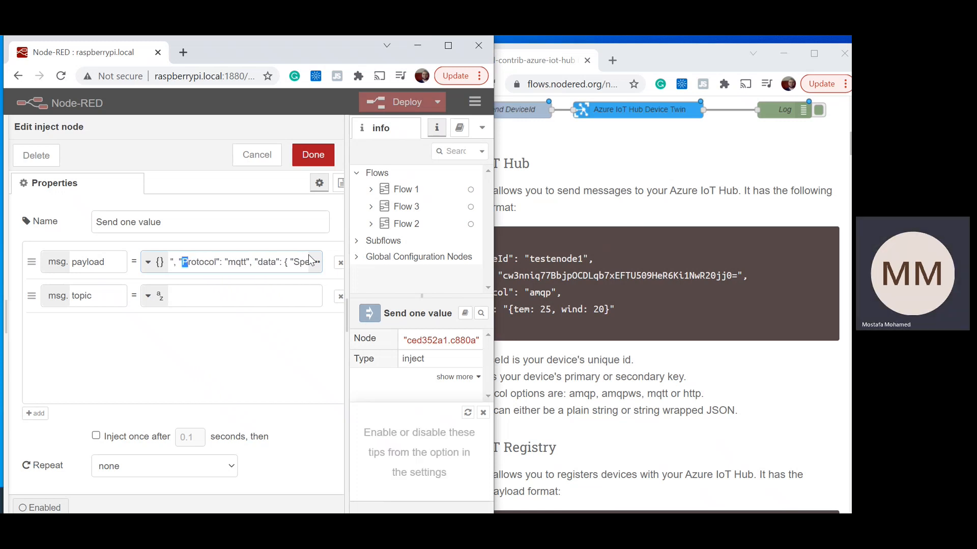
type("p")
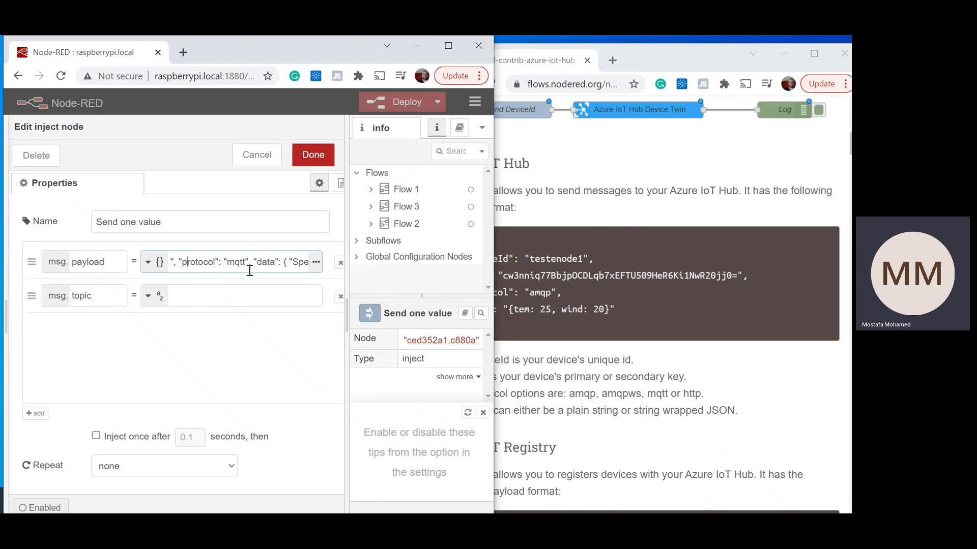
Step: Rename the SAK property in the second node's payload to key and save the node
left_click_drag(218, 261, 112, 261)
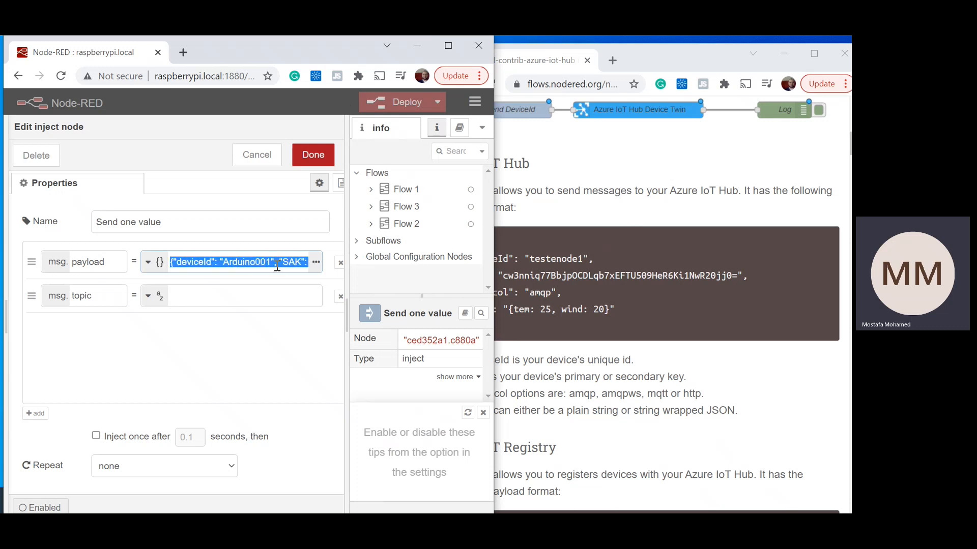
left_click(253, 260)
left_click_drag(229, 260, 256, 263)
left_click(286, 262)
double_click(292, 262)
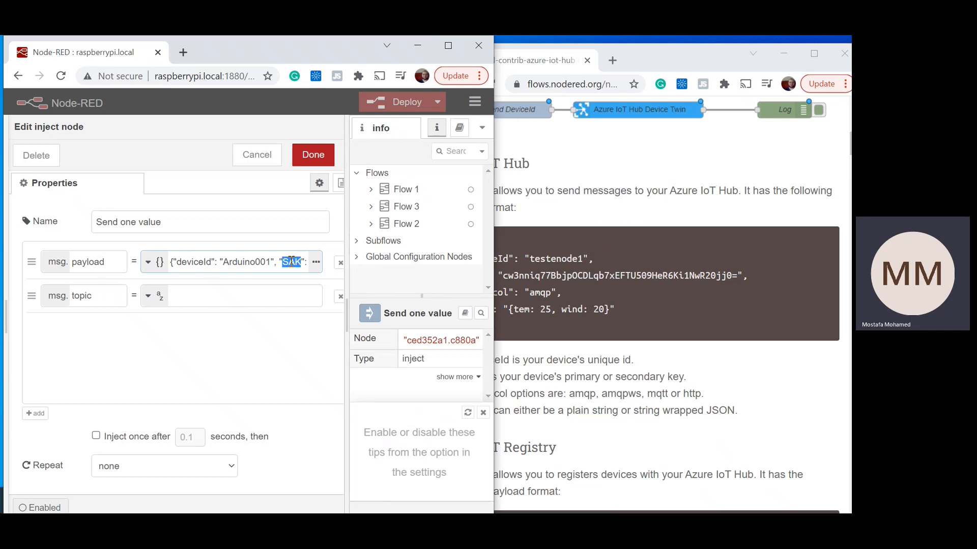
type("key")
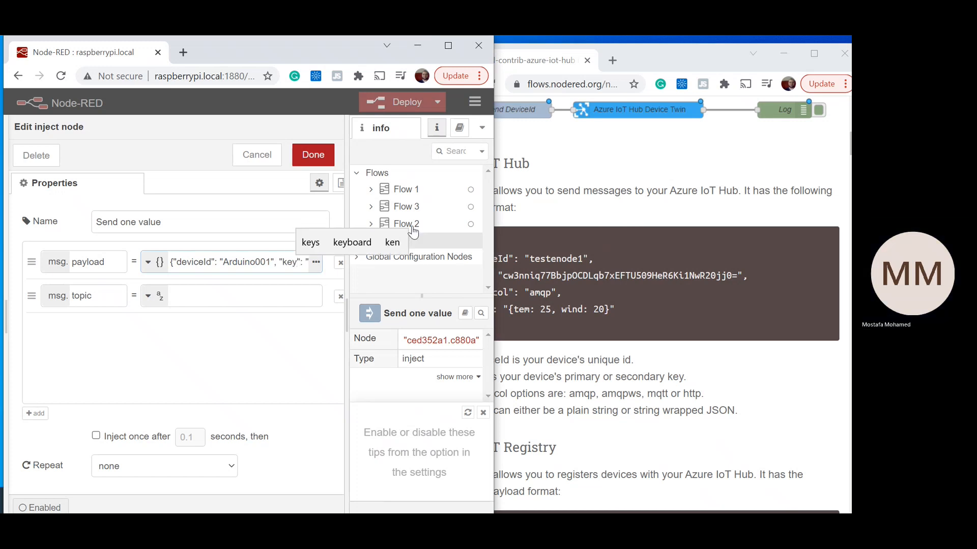
left_click(300, 155)
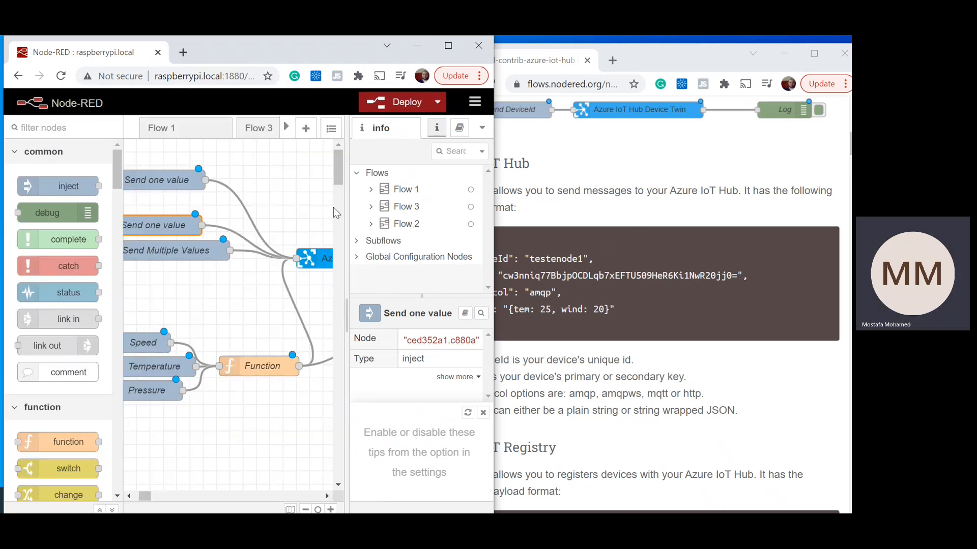
Step: Open a new browser tab, move it into the window with the node documentation, and maximize that window
left_click_drag(146, 496, 167, 497)
left_click_drag(159, 496, 142, 496)
right_click(142, 496)
left_click(182, 55)
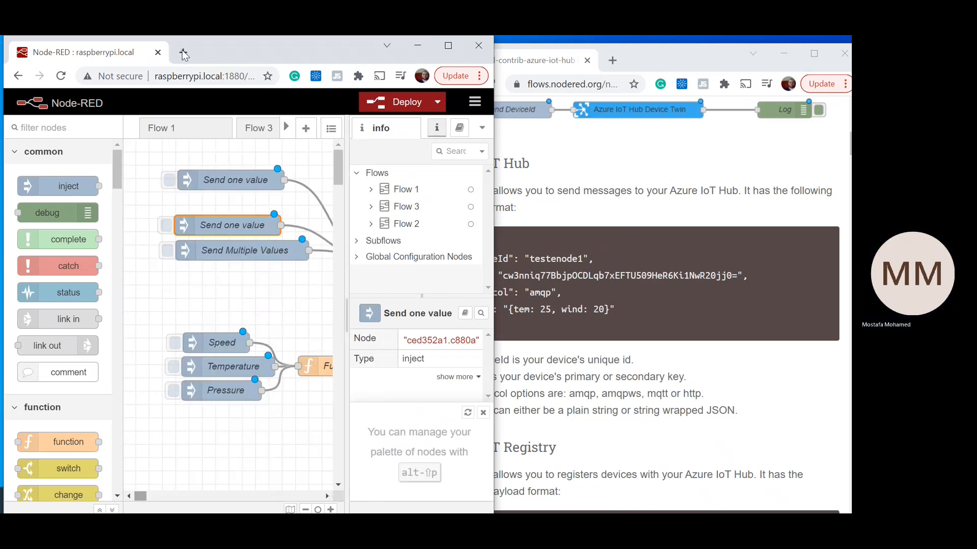
left_click(182, 54)
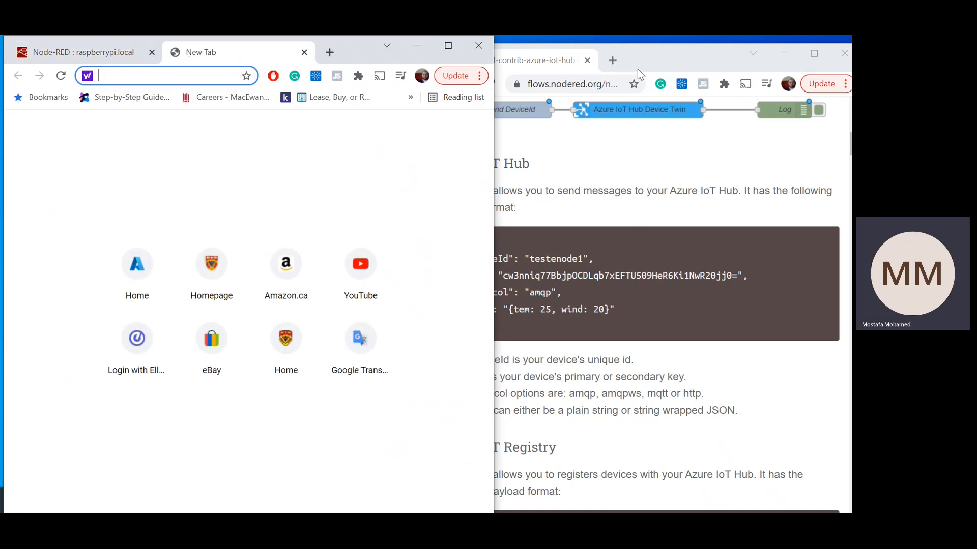
left_click(657, 57)
left_click_drag(208, 59, 575, 68)
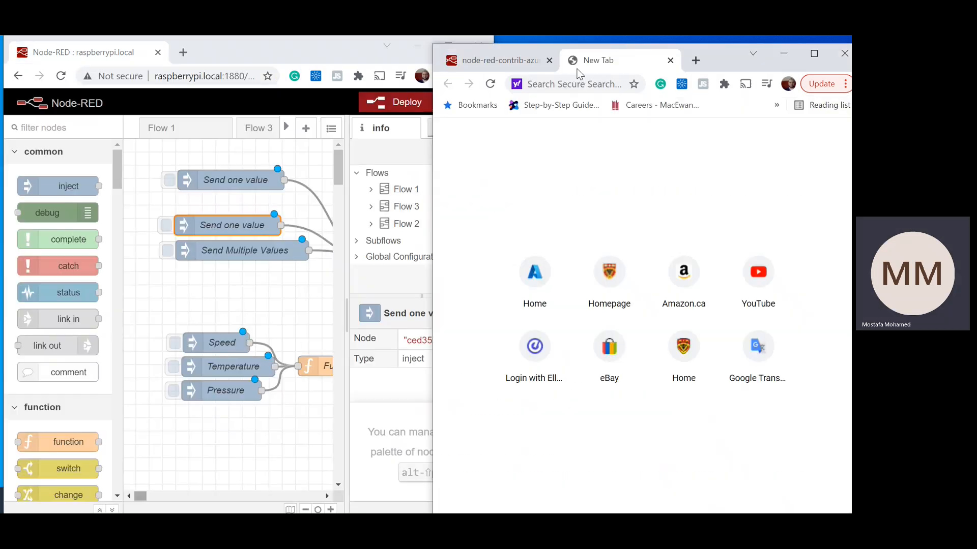
left_click(817, 51)
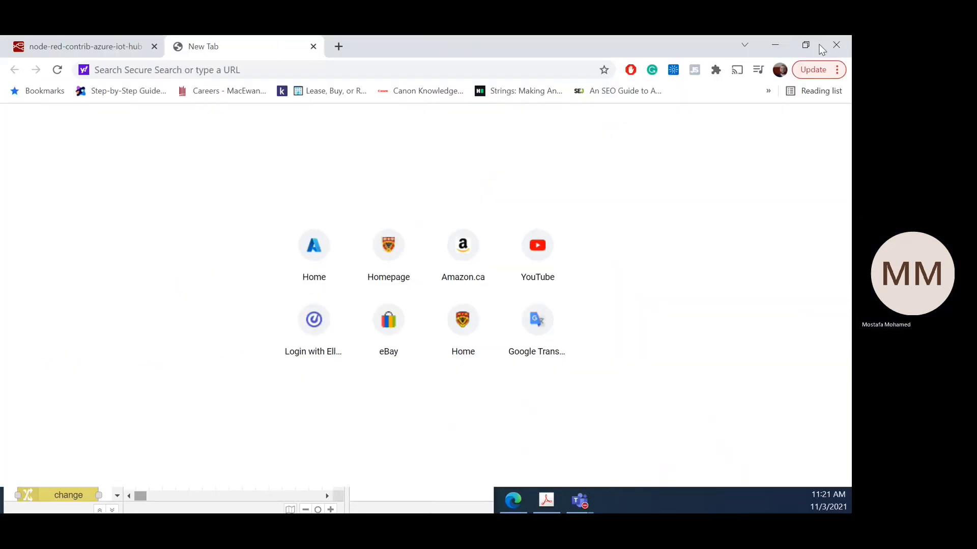
Step: Go to portal.azure.com and sign in to Microsoft Azure with the account that is already signed in
left_click(538, 69)
type("portal.azure.com")
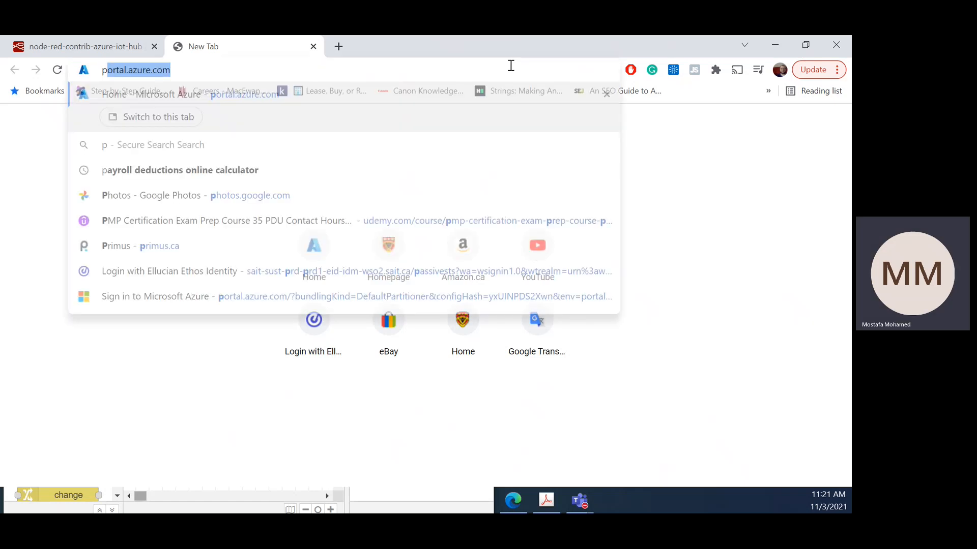
key("Return")
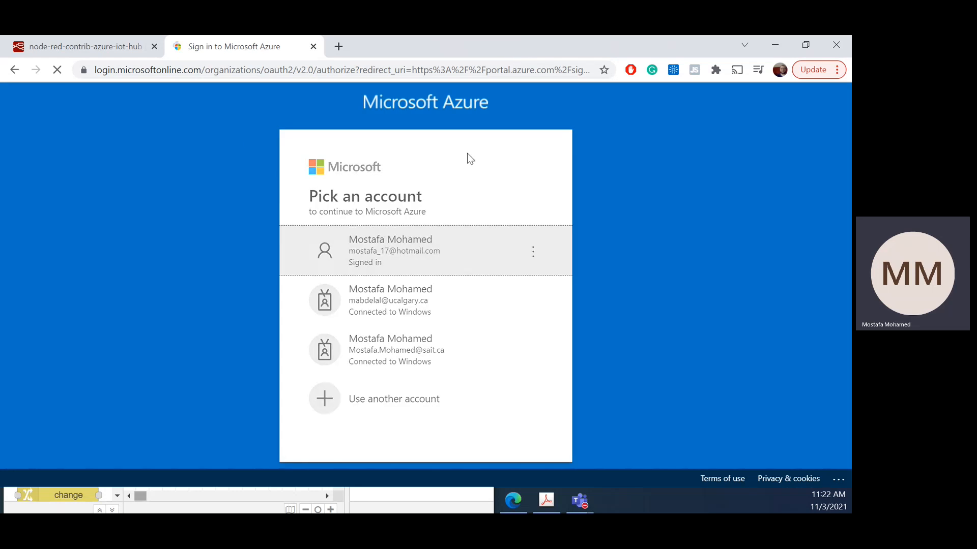
left_click(440, 254)
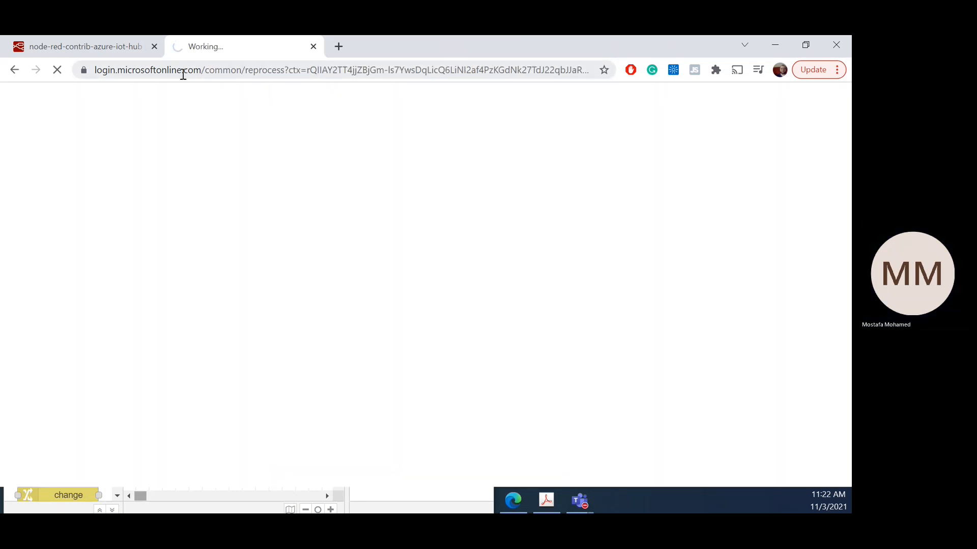
right_click(570, 326)
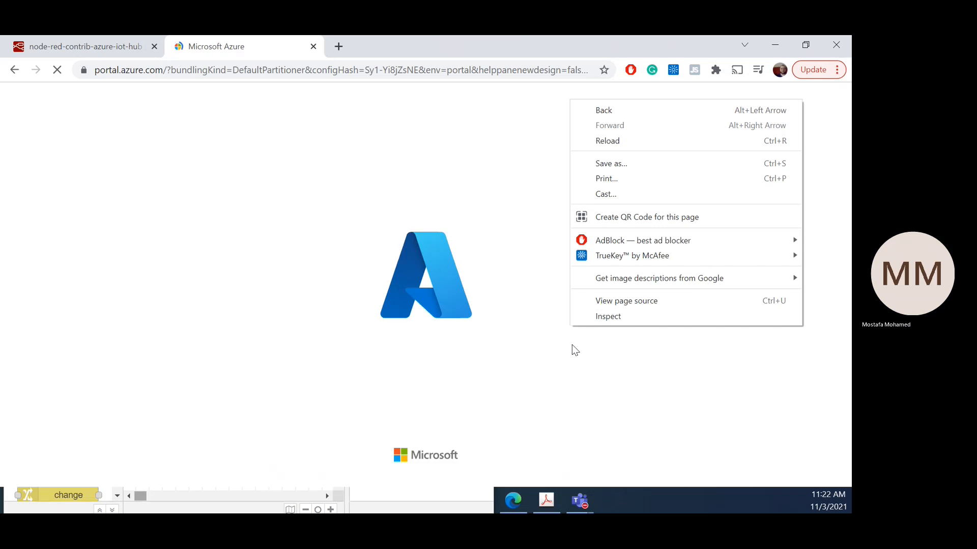
left_click(523, 152)
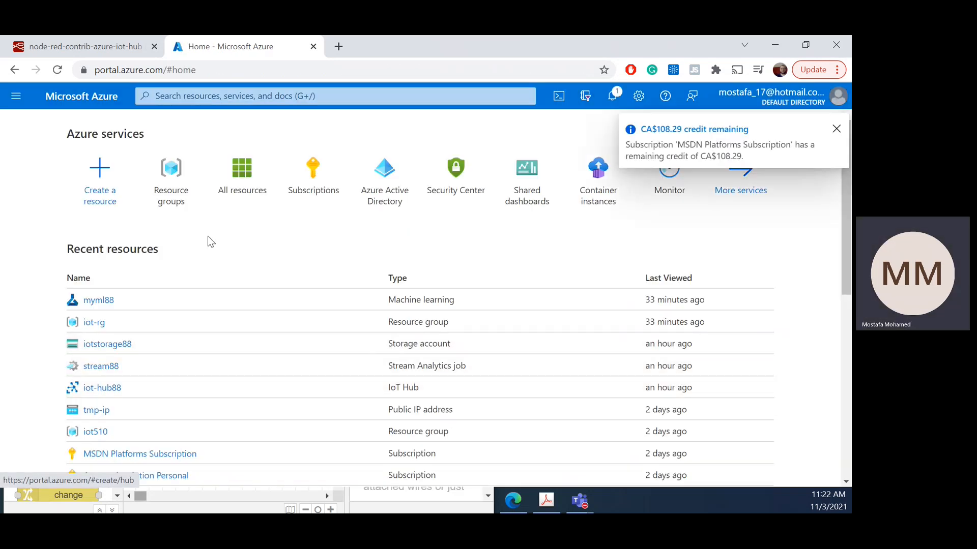
Step: Start a new resource group in Azure and name it iot2021-rg
left_click(182, 171)
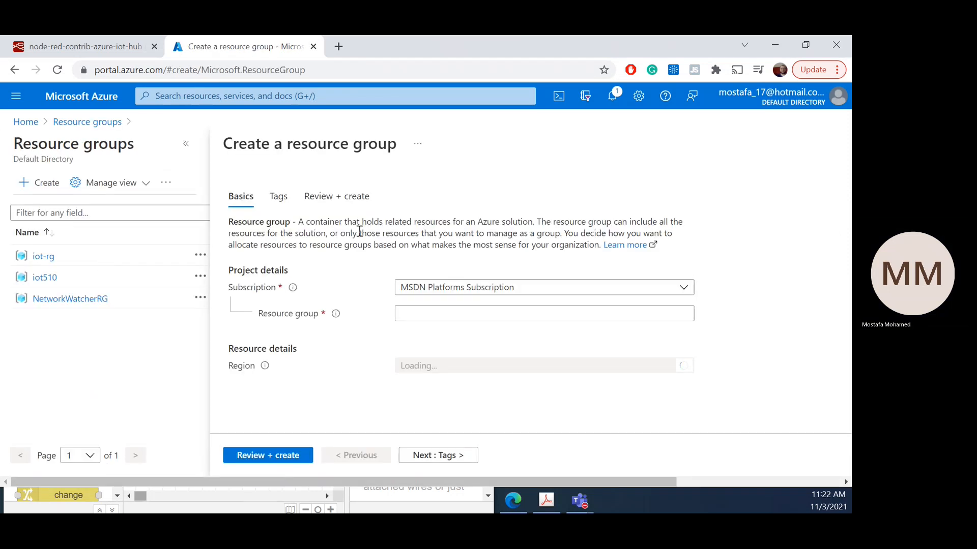
left_click(472, 312)
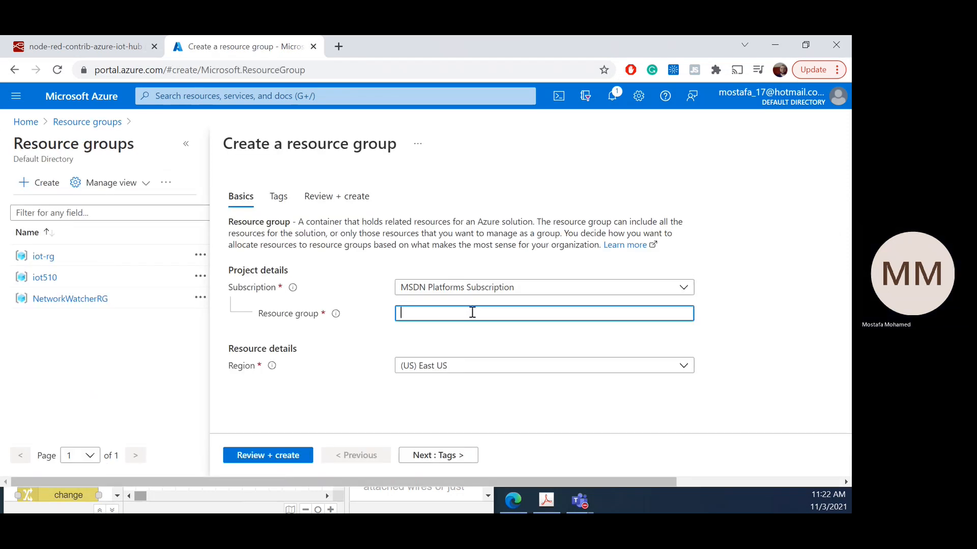
type("iot")
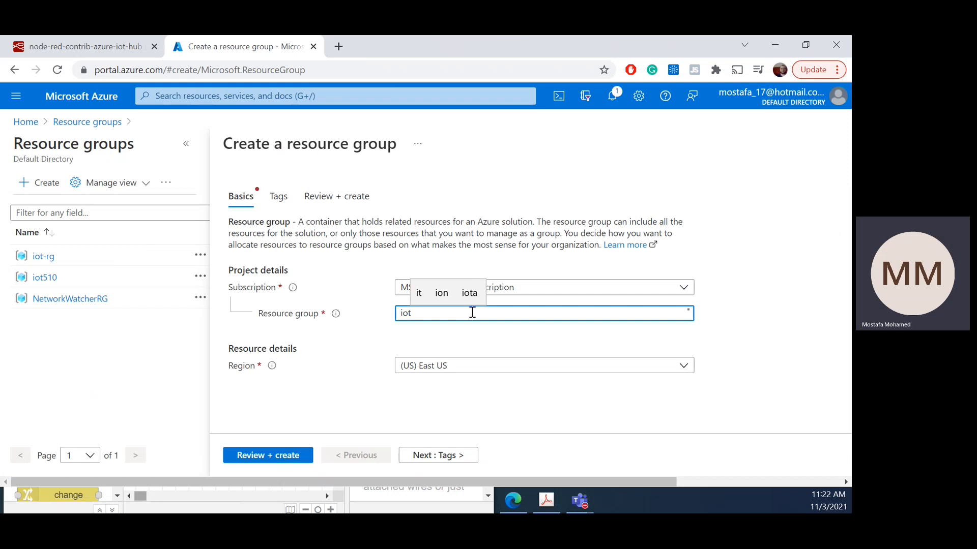
type("2021-rg")
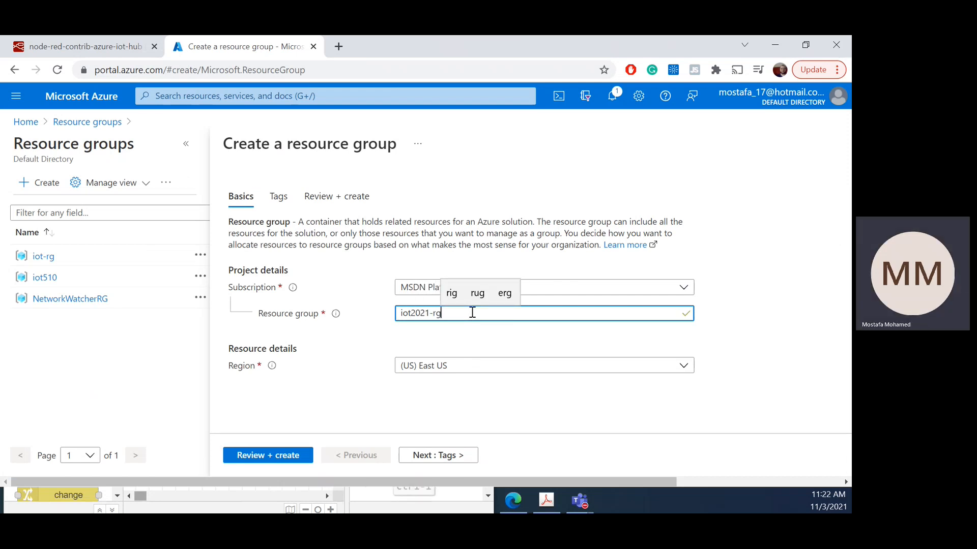
Step: Set the resource group's region to Canada Central, leave the tags empty, and create the group
left_click(499, 370)
type("ca")
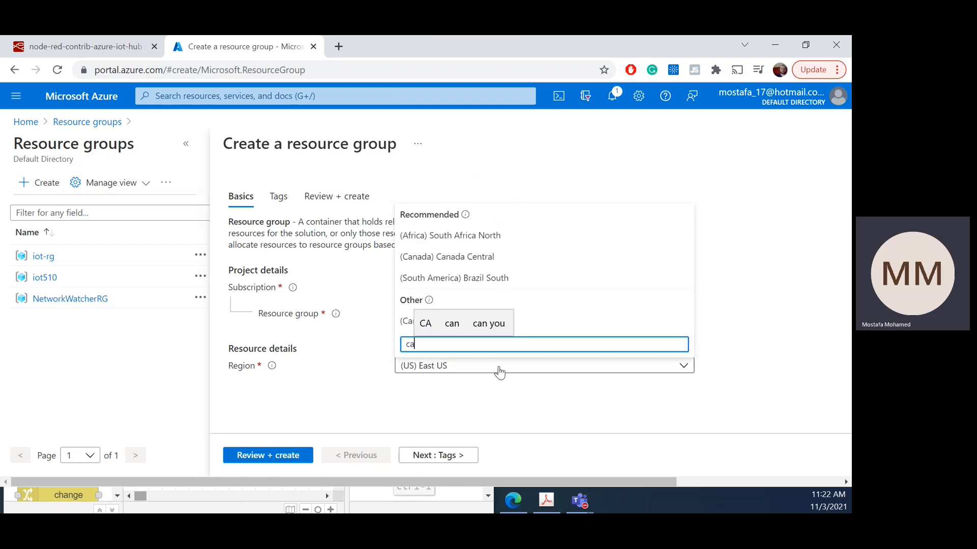
left_click(496, 255)
left_click(414, 457)
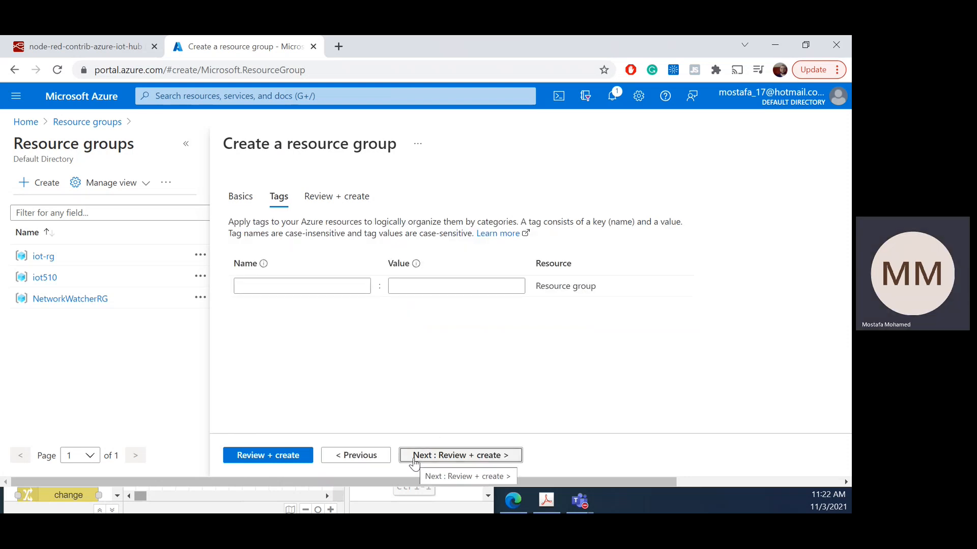
left_click(414, 458)
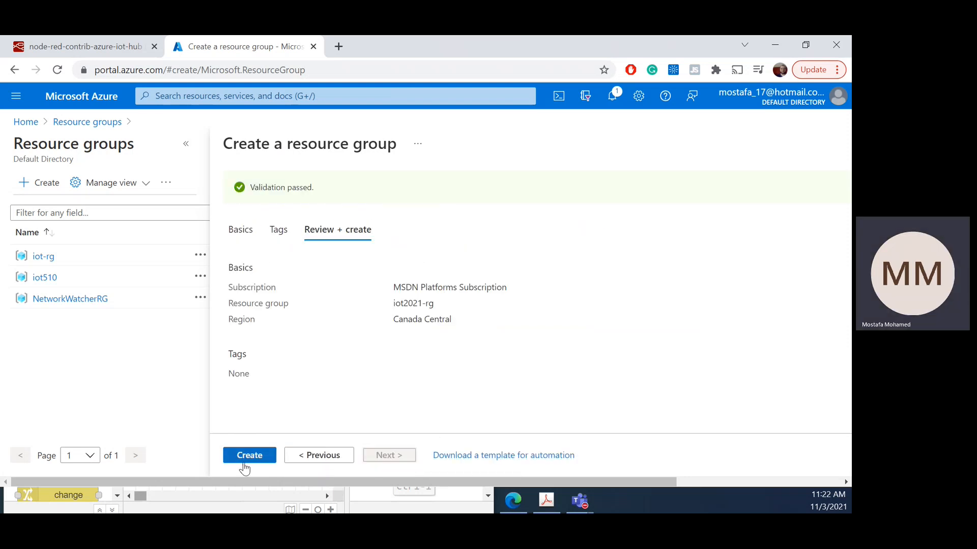
left_click(242, 464)
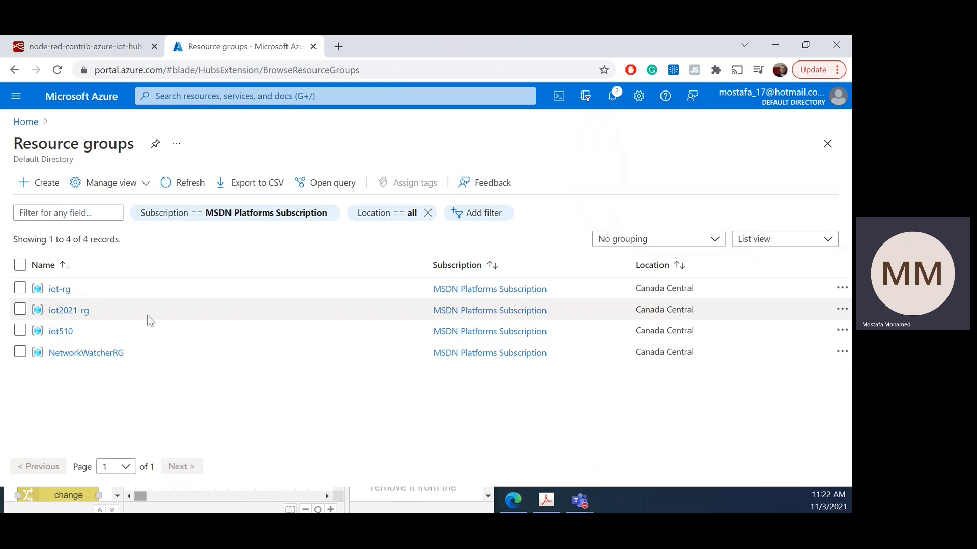
Step: Refresh the list of resource groups and open iot2021-rg
left_click(186, 184)
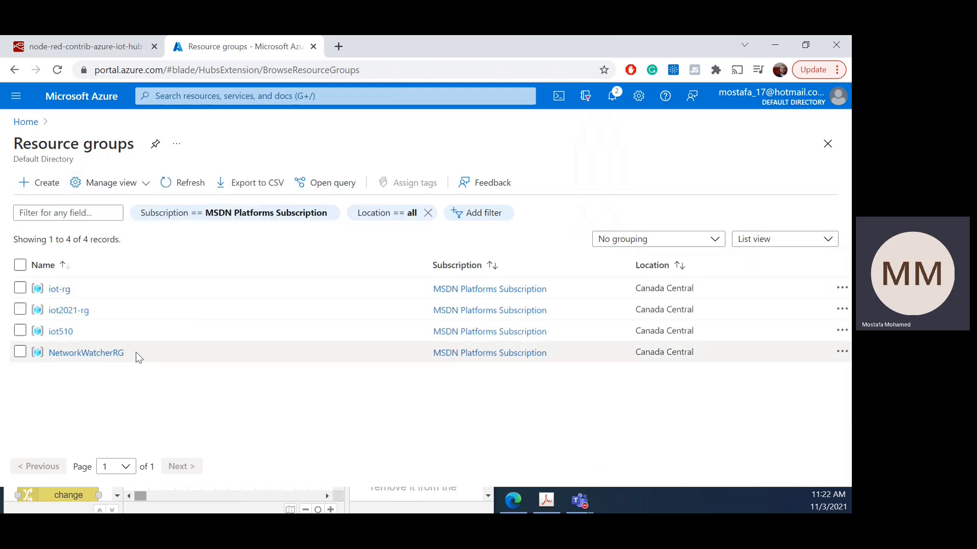
left_click(201, 185)
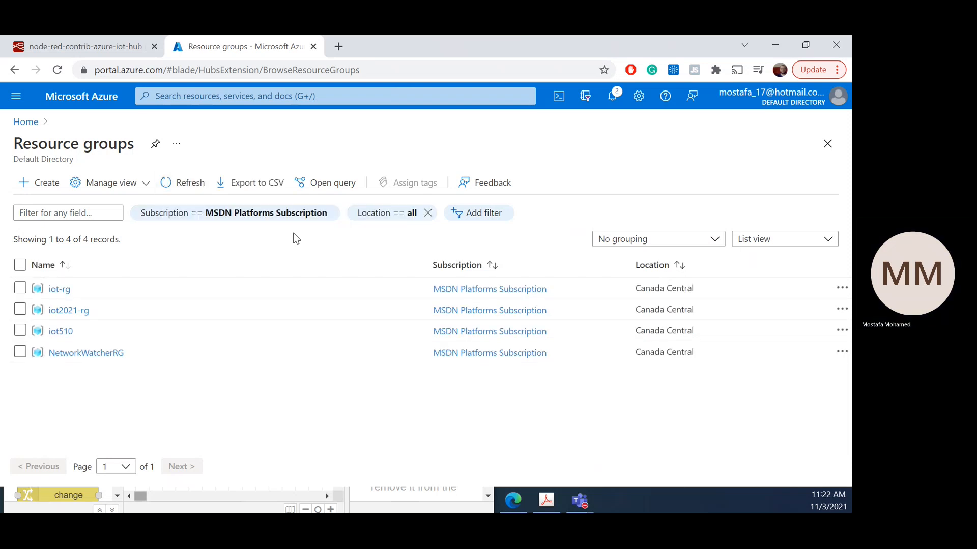
left_click(64, 310)
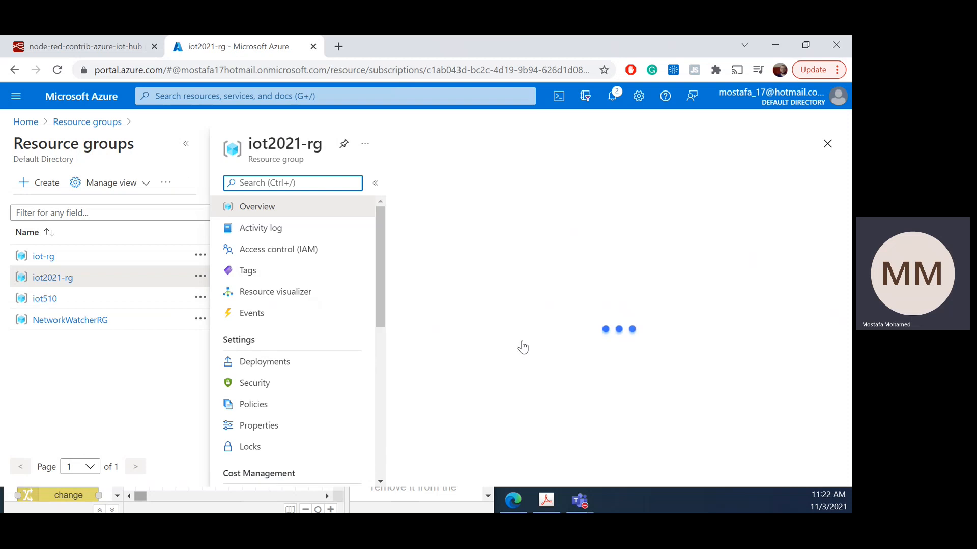
Step: Start creating a resource in iot2021-rg, search the marketplace for "iot hub", and open the IoT Hub offering
left_click(426, 183)
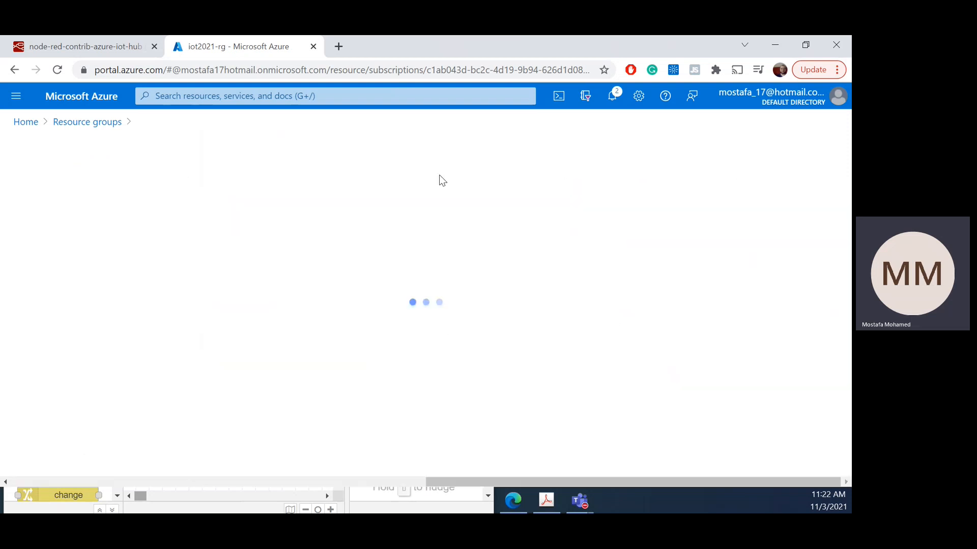
type("iot hub")
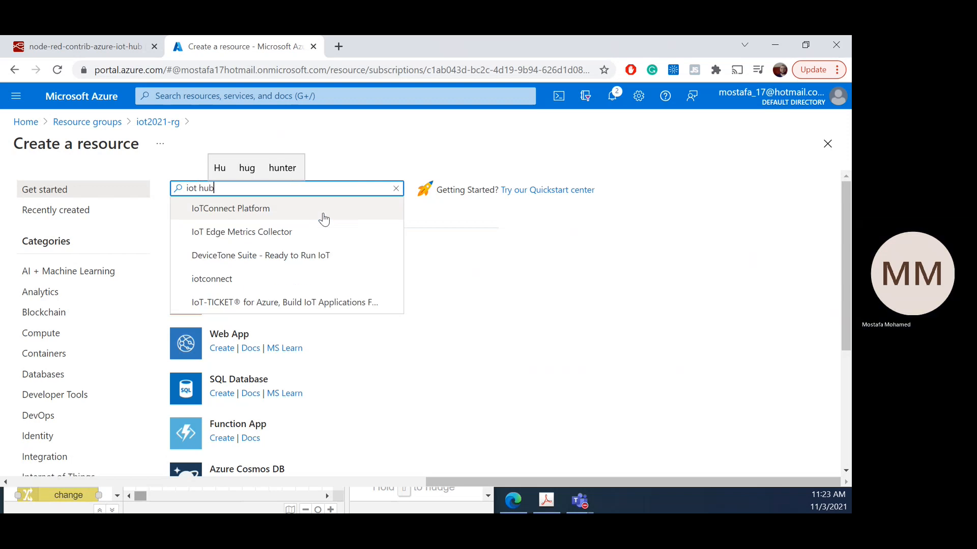
left_click(324, 218)
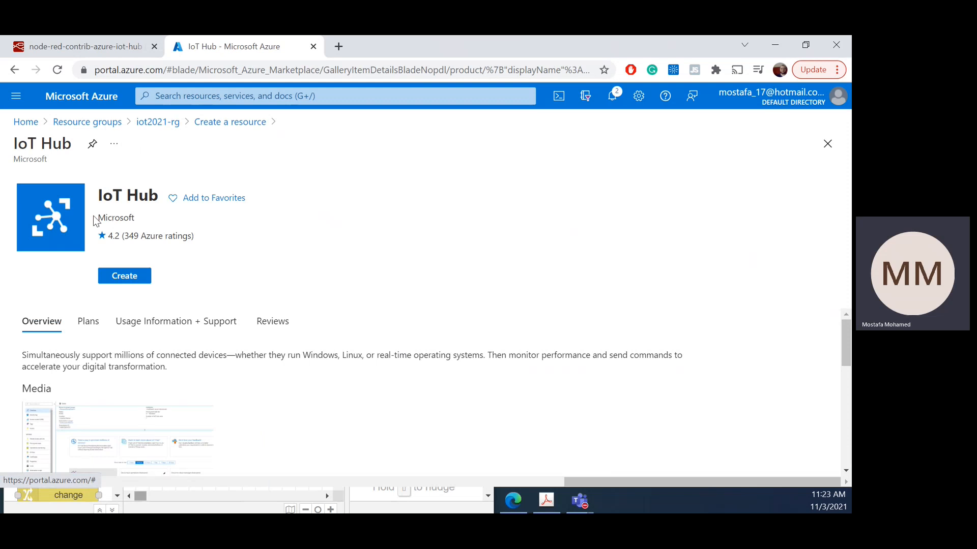
Step: Start a new IoT hub in iot2021-rg, name it iot99, and set its region to Canada Central
left_click(133, 279)
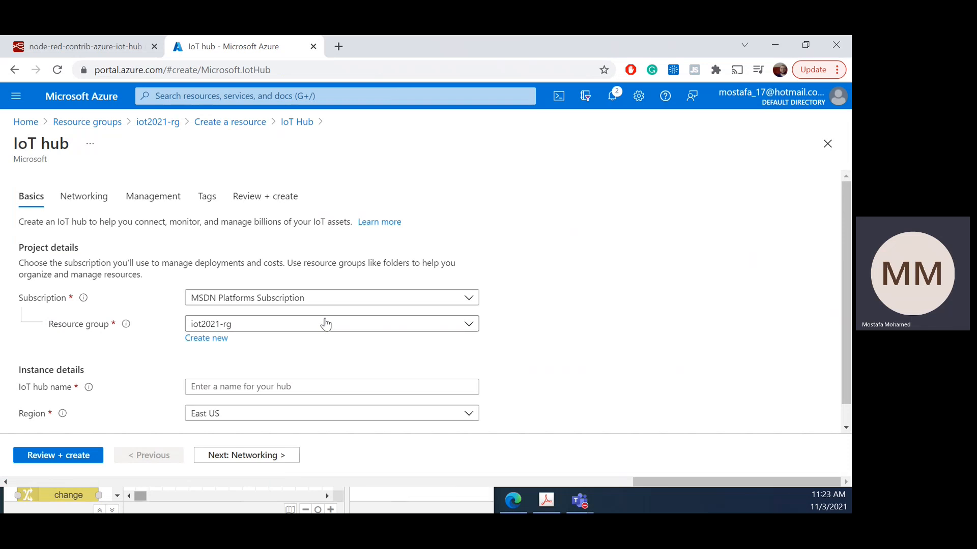
scroll(482, 310, "down", 1)
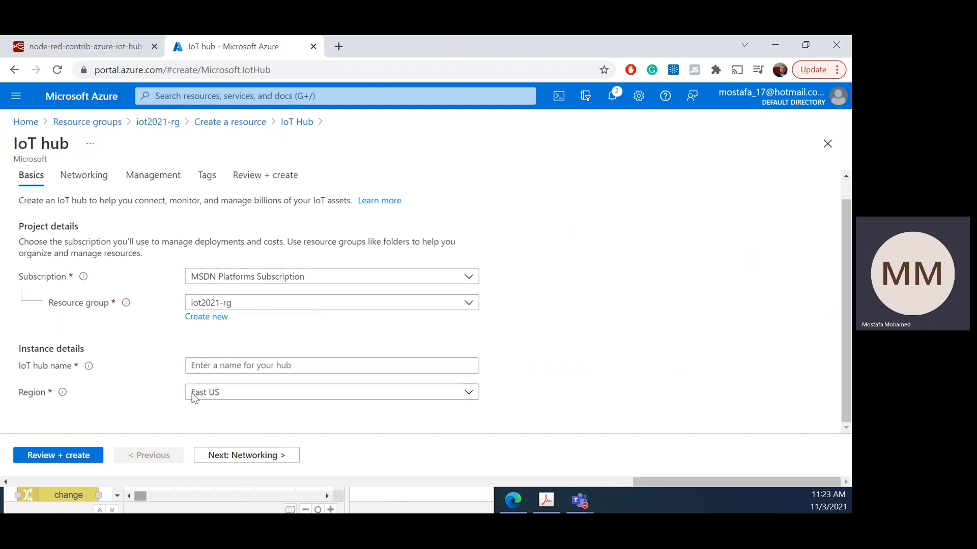
left_click(250, 365)
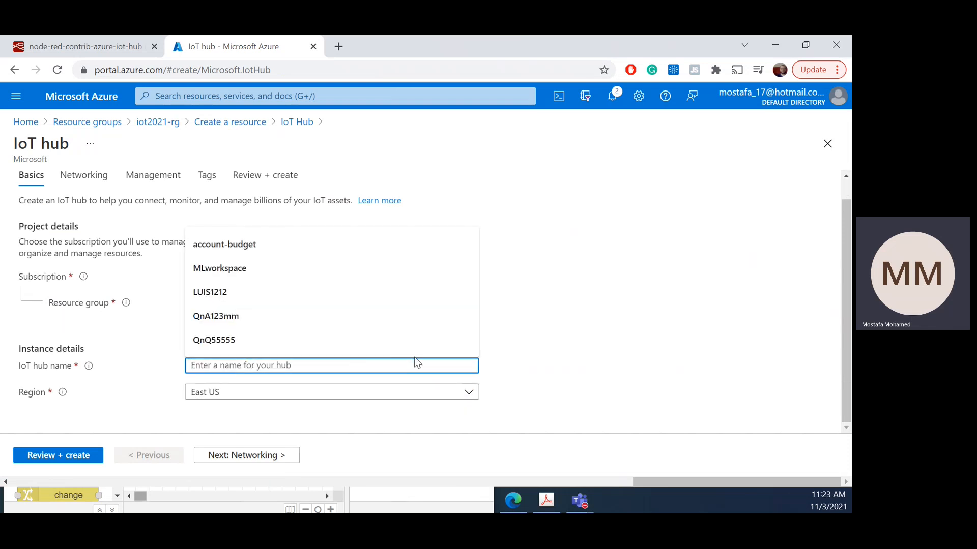
type("iot99")
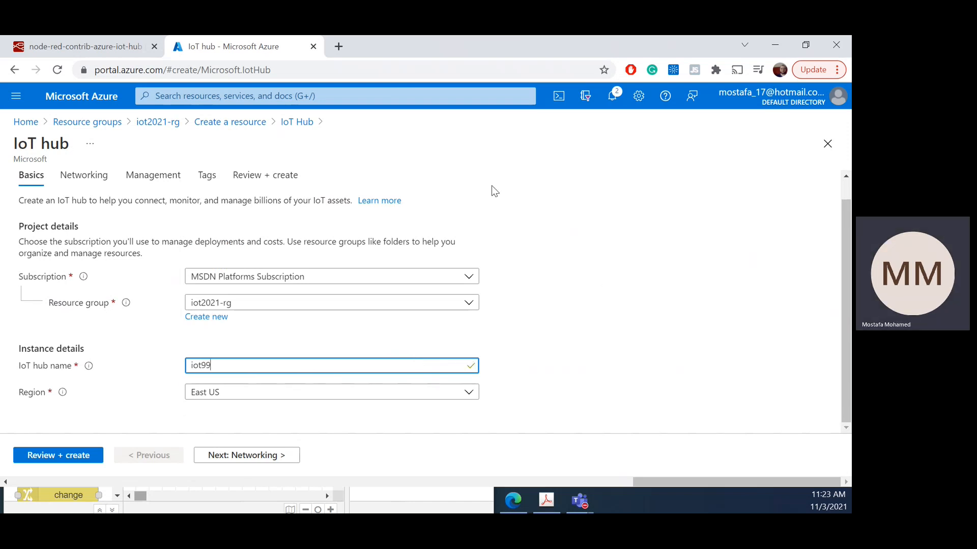
left_click(284, 397)
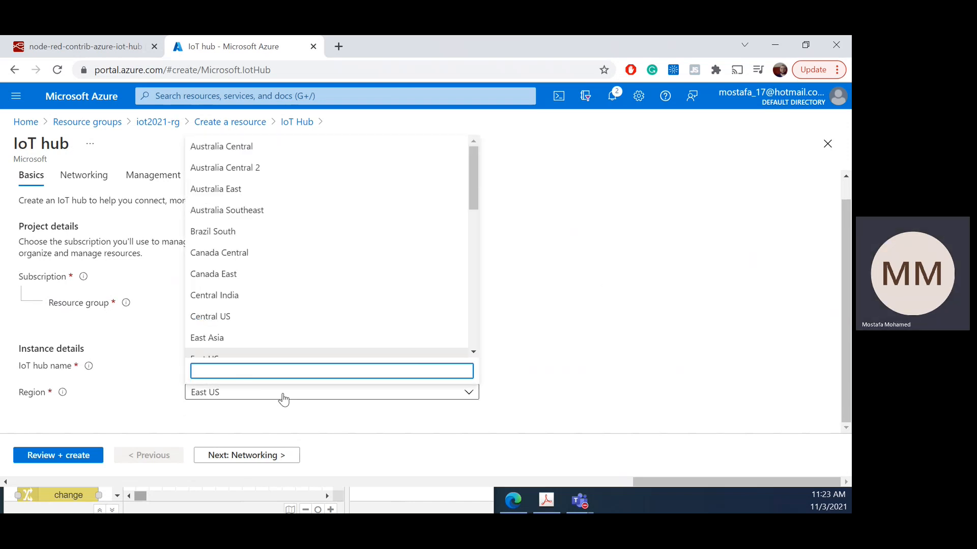
type("ca")
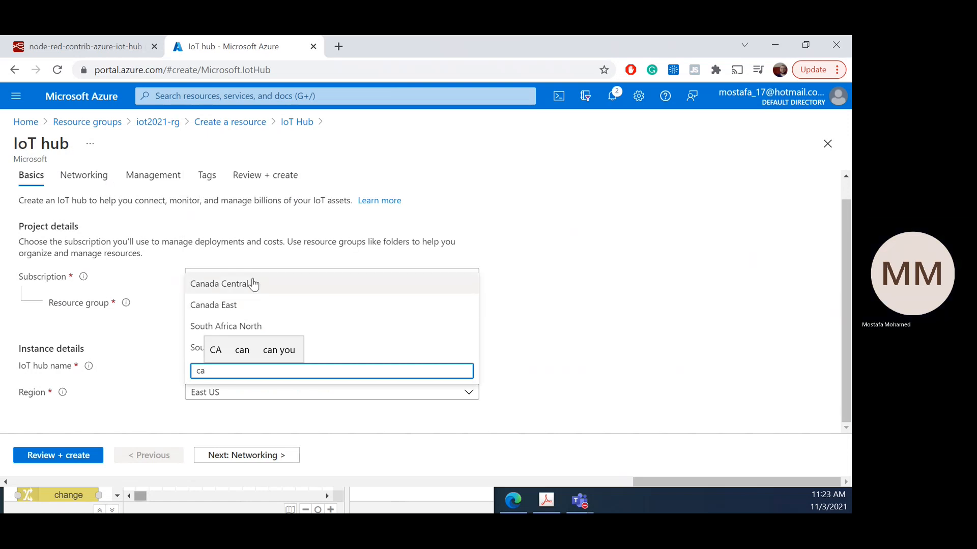
left_click(284, 283)
Step: Keep public access and the S1: Standard tier with one unit and Defender for IoT on, and create the IoT hub
left_click(203, 461)
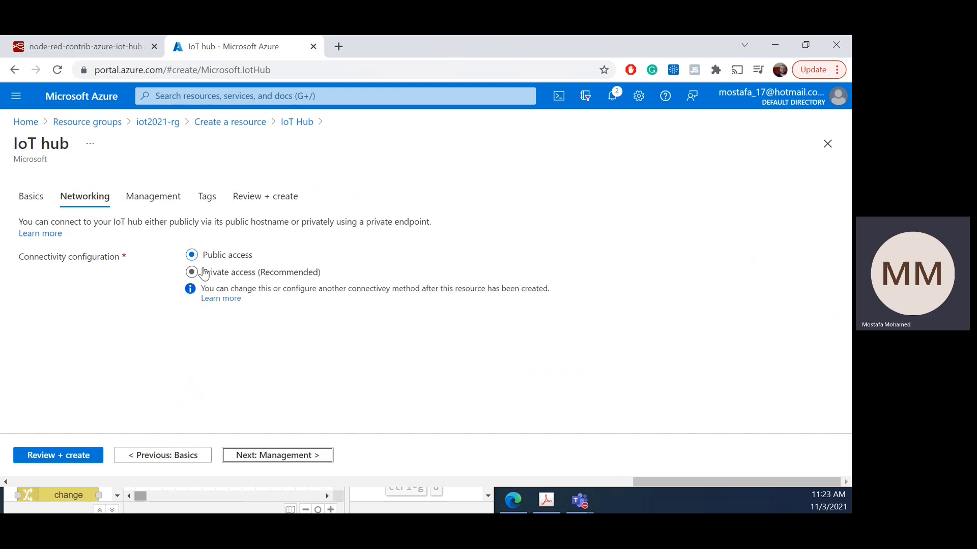
left_click(308, 458)
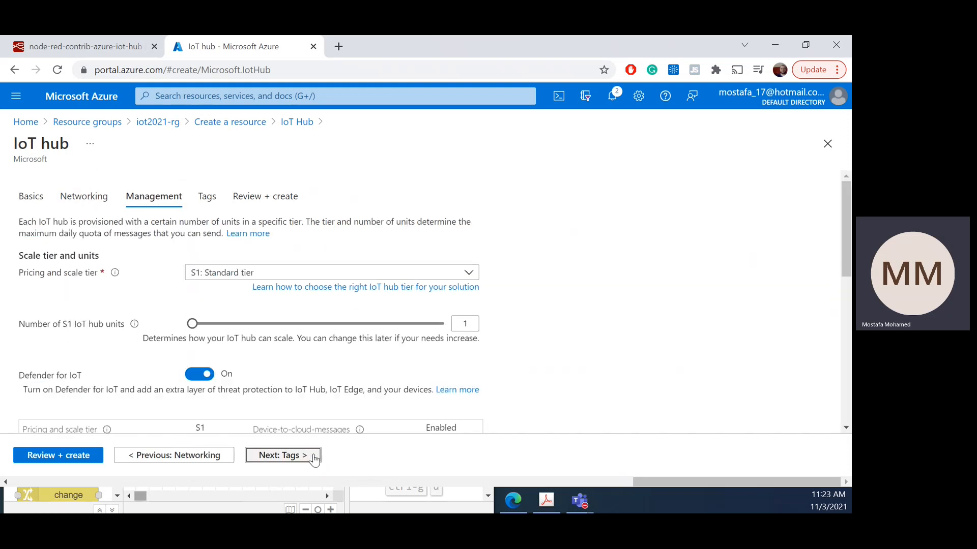
left_click(239, 272)
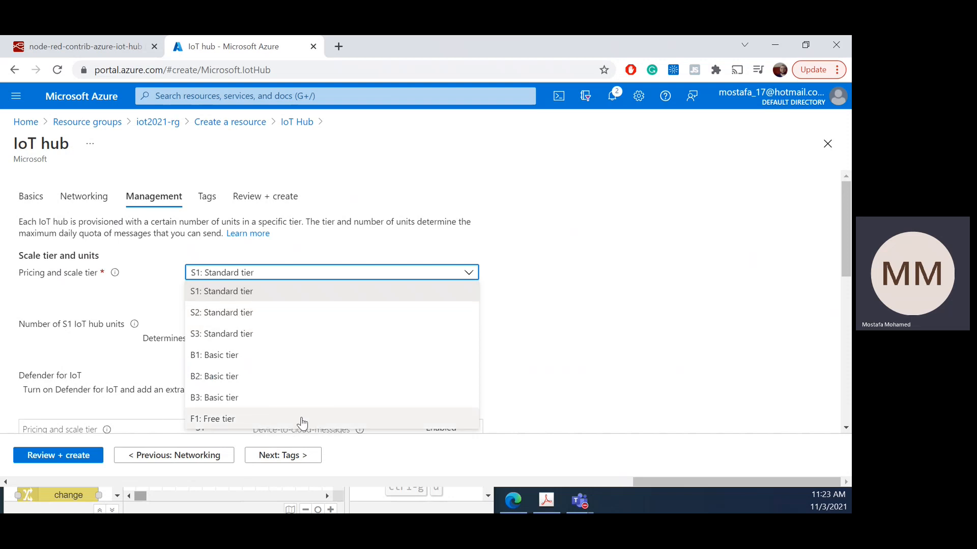
left_click(631, 237)
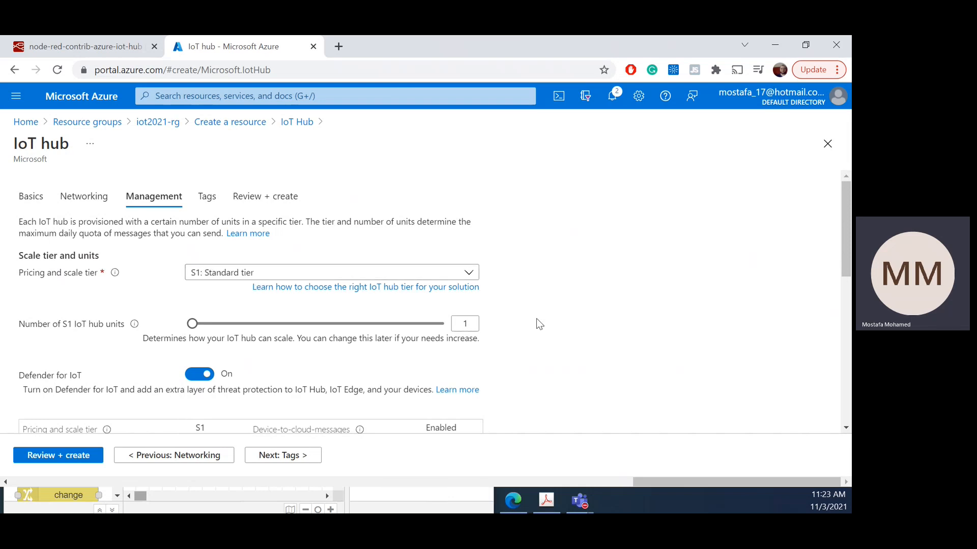
scroll(514, 320, "down", 1)
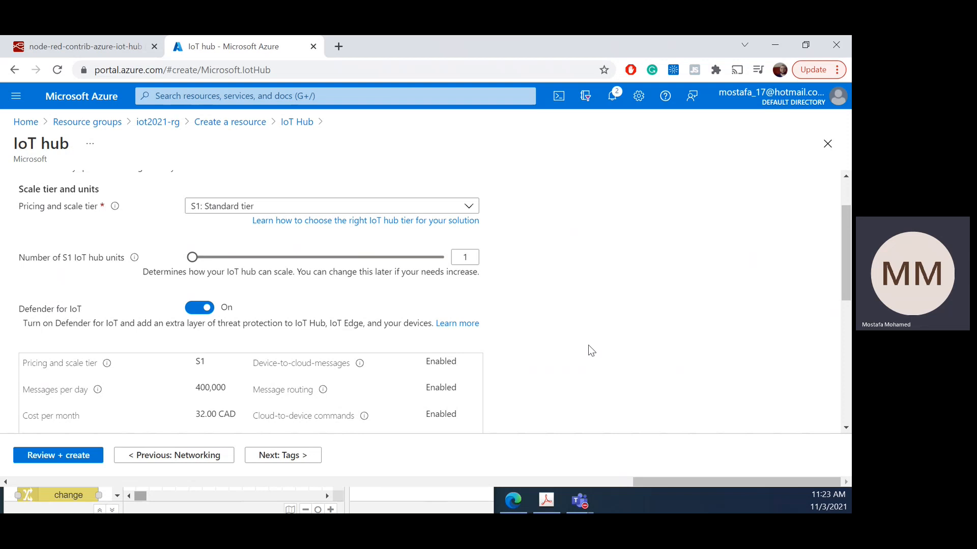
scroll(605, 299, "down", 2)
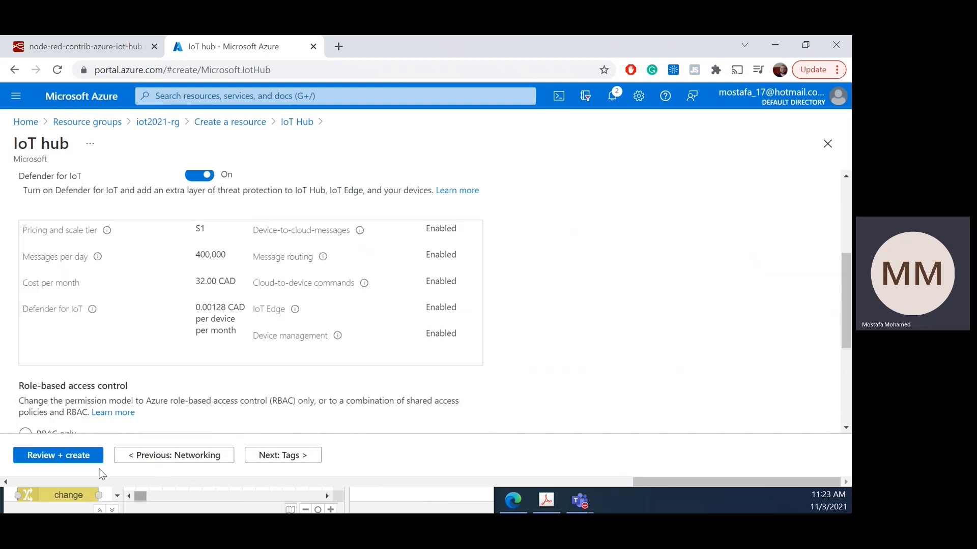
scroll(273, 342, "up", 3)
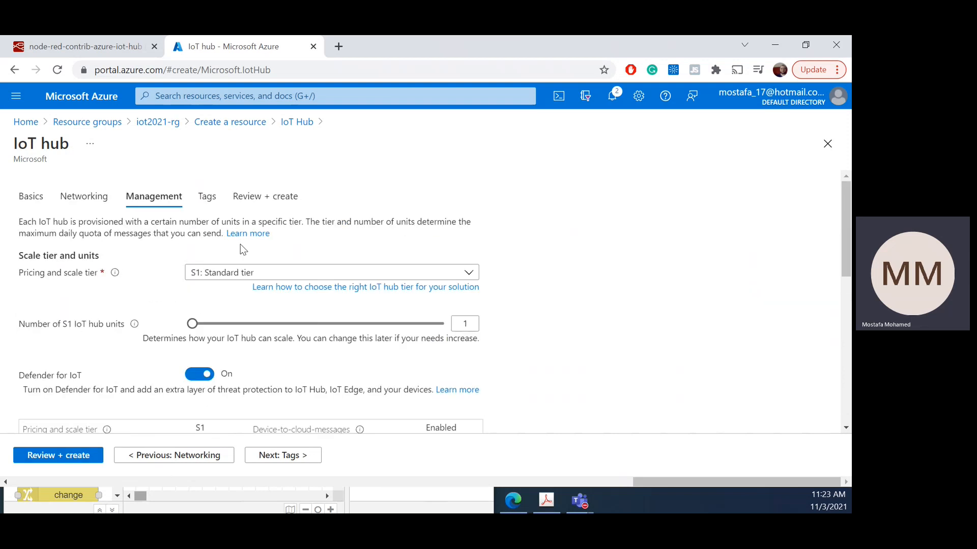
left_click(73, 461)
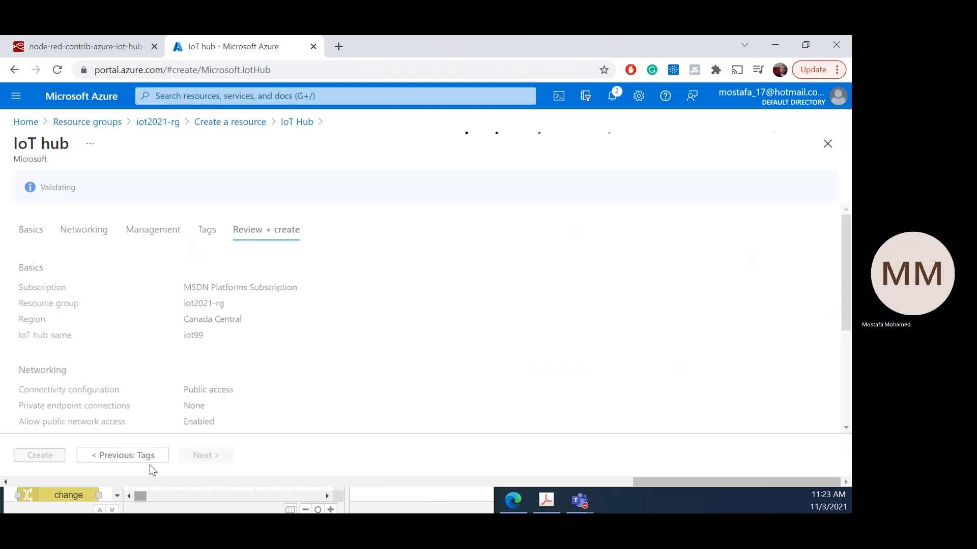
left_click(35, 457)
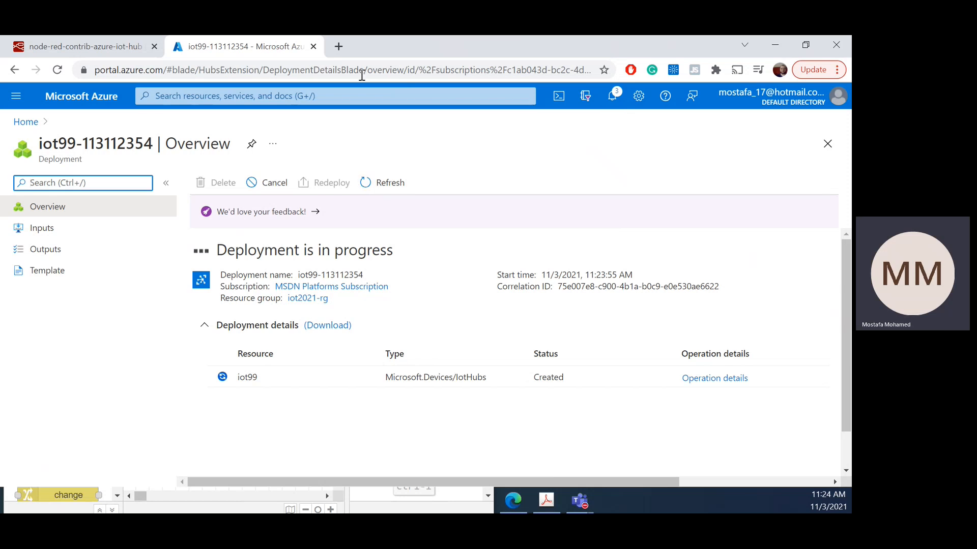
Step: Open portal.azure.com in a new browser tab, sign in with the existing account, and open the iot2021-rg resource group
left_click(336, 49)
type("po")
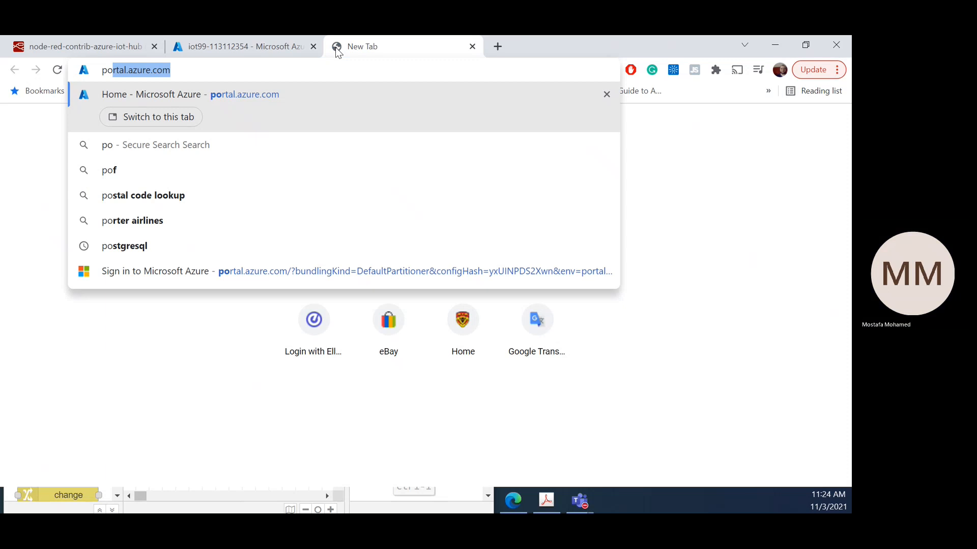
key("Return")
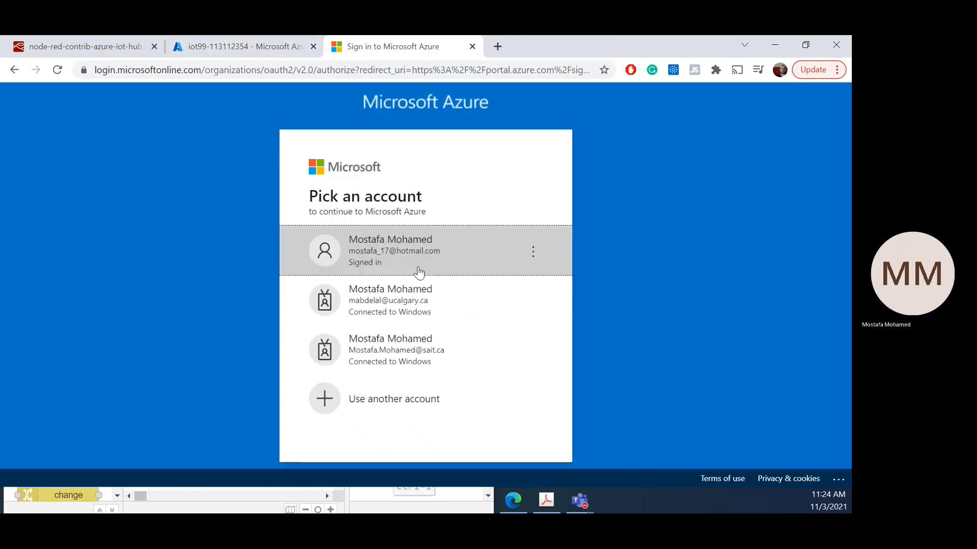
left_click(452, 259)
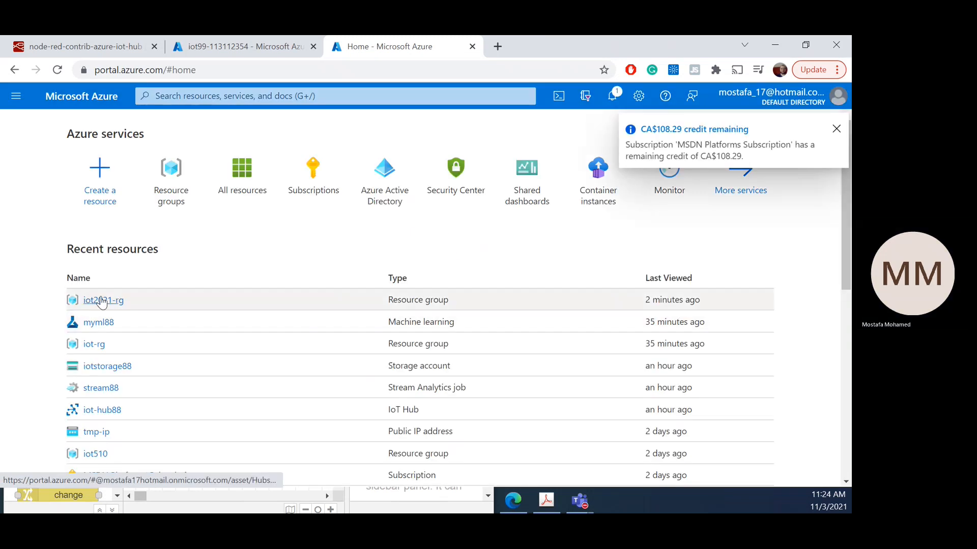
left_click(272, 334)
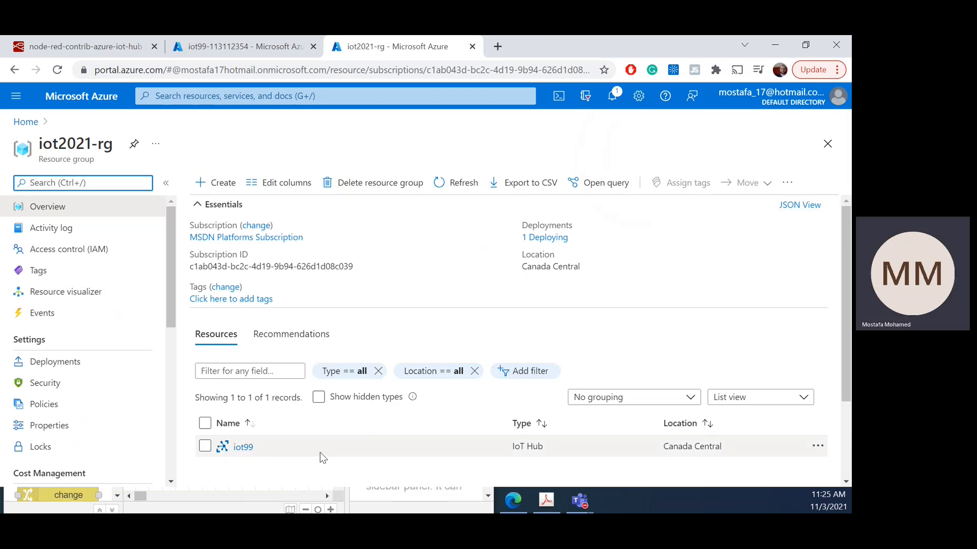
Step: Start creating a resource in iot2021-rg, search the marketplace for "storage account", and open the Microsoft Storage account offering
left_click(225, 182)
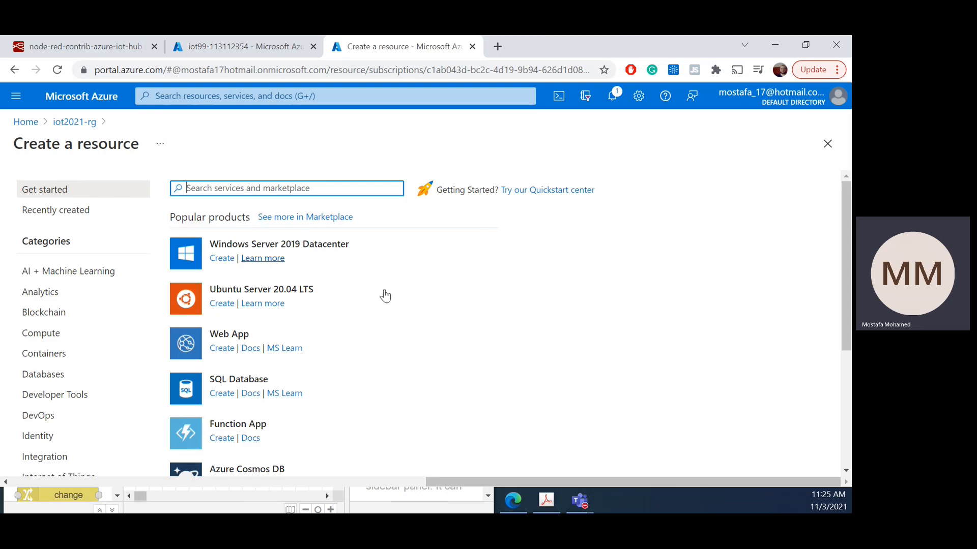
type("stot")
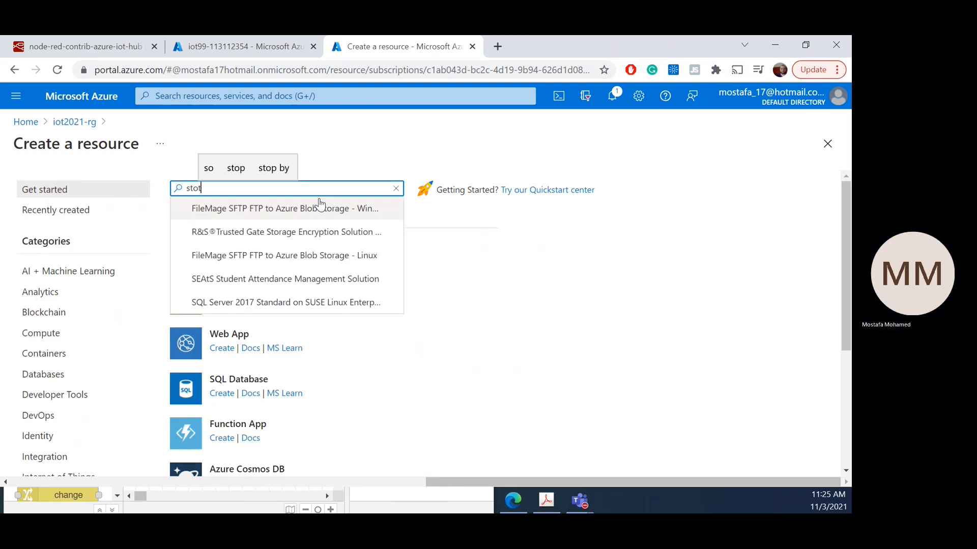
key("BackSpace")
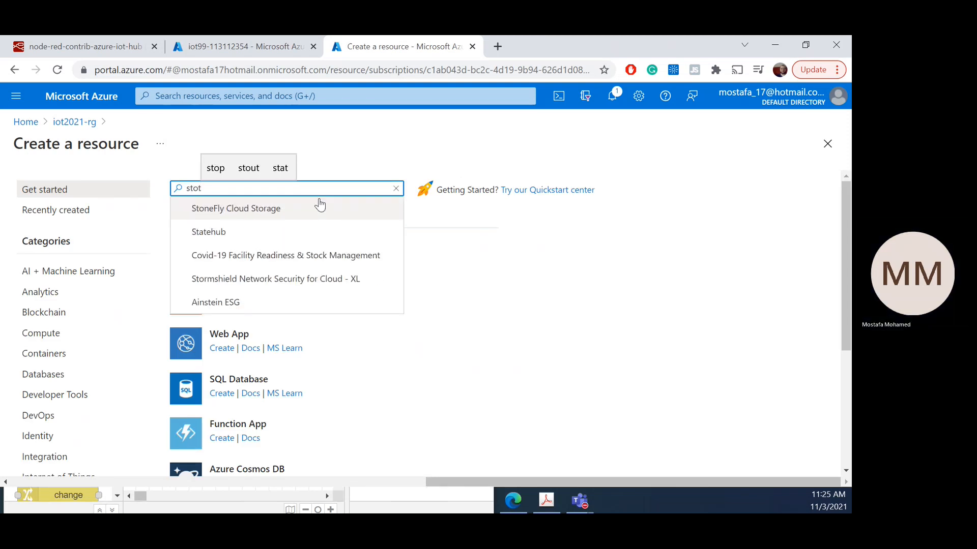
type("rage")
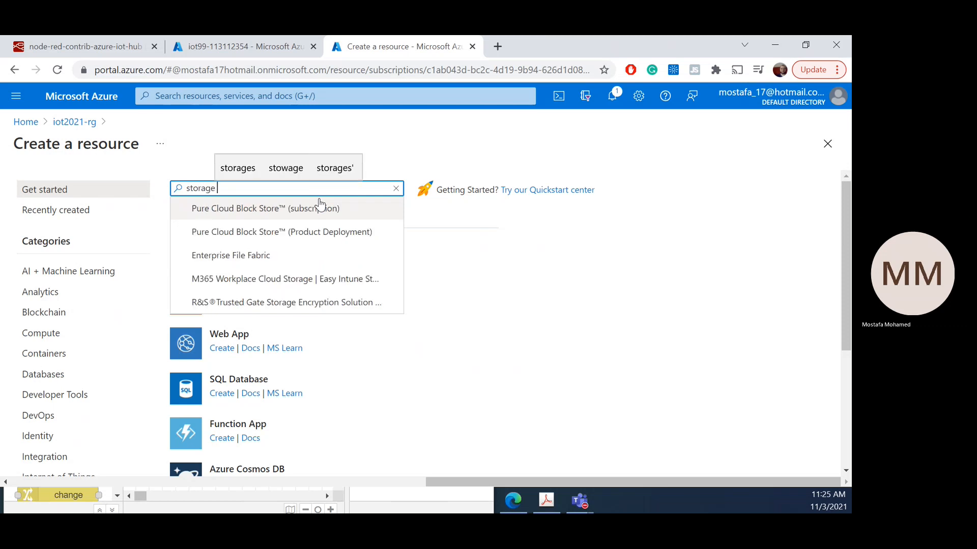
type(" a")
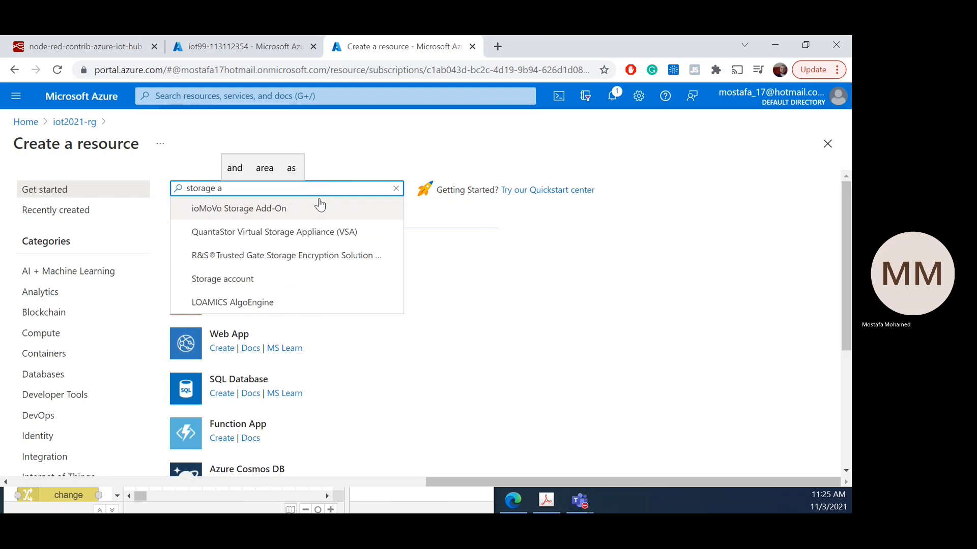
type("ccount")
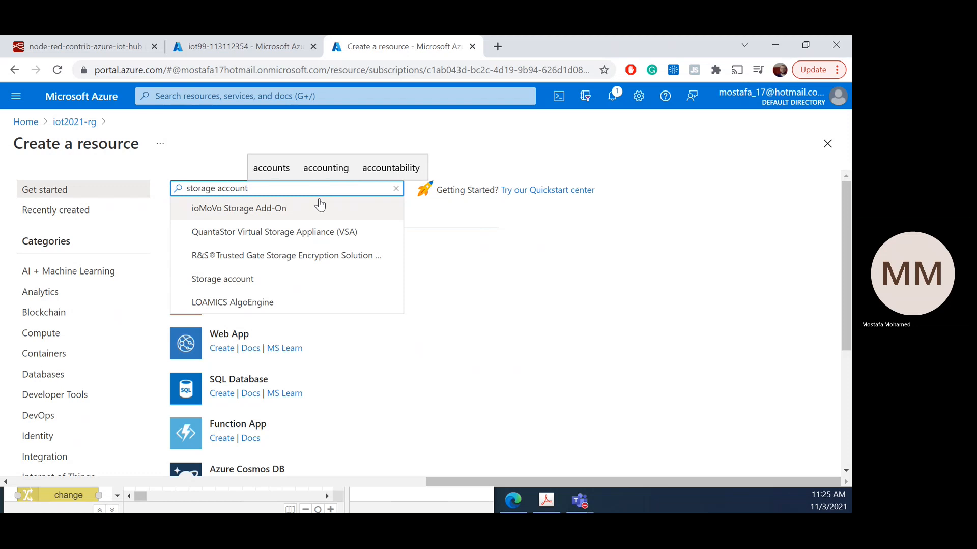
left_click(311, 214)
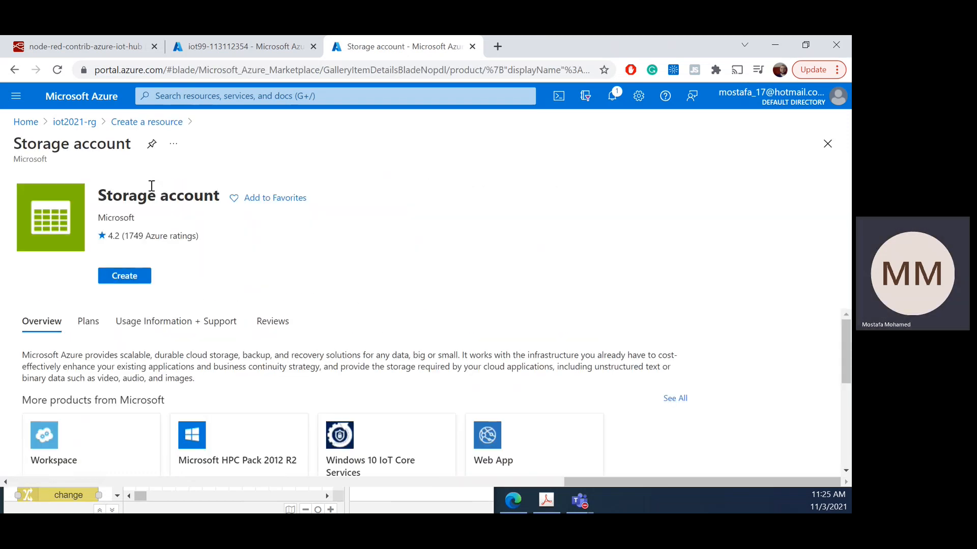
Step: Start a new storage account and assign it to the iot2021-rg resource group
left_click(127, 277)
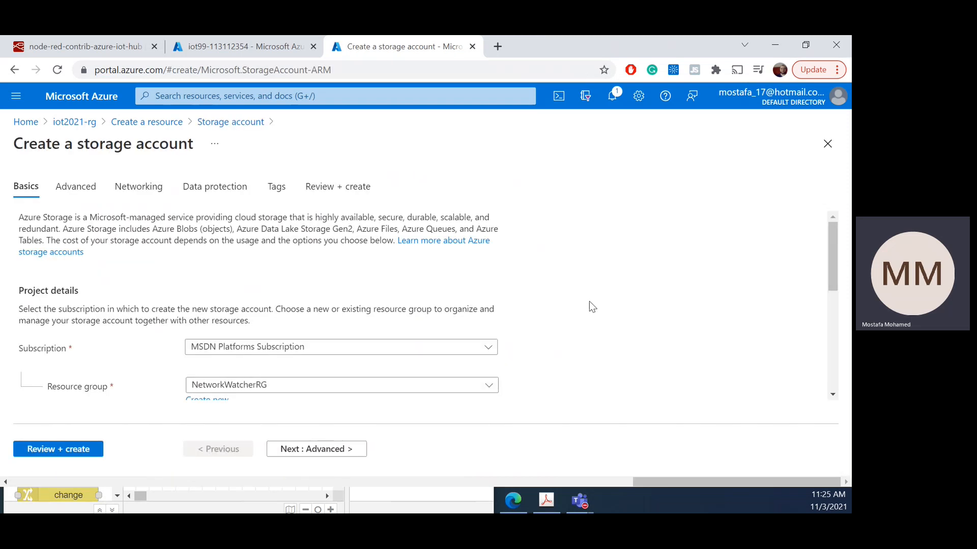
scroll(500, 327, "down", 3)
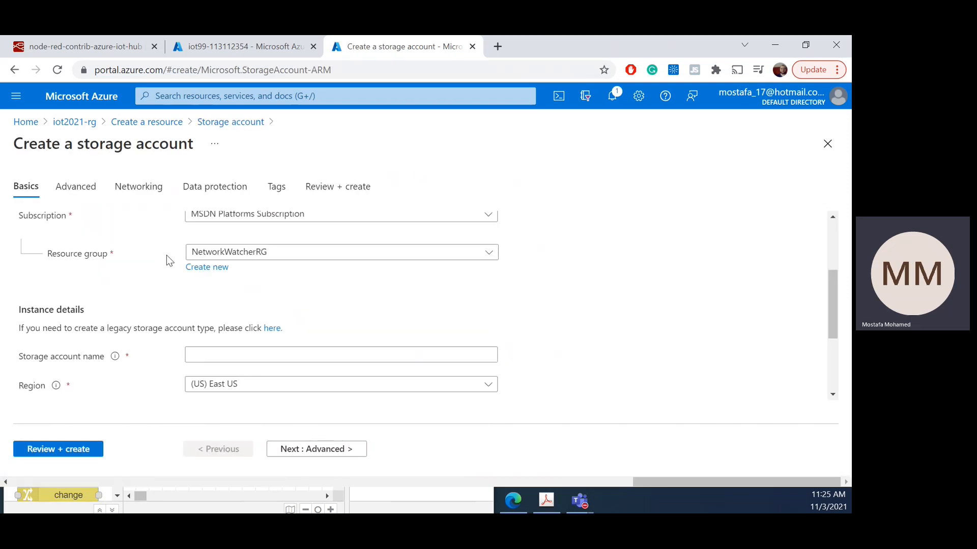
left_click(301, 255)
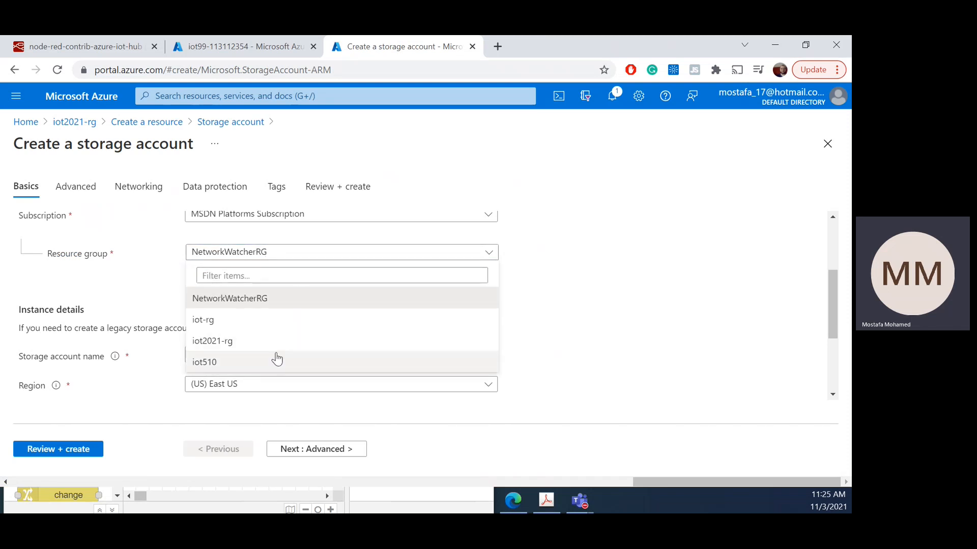
left_click(246, 341)
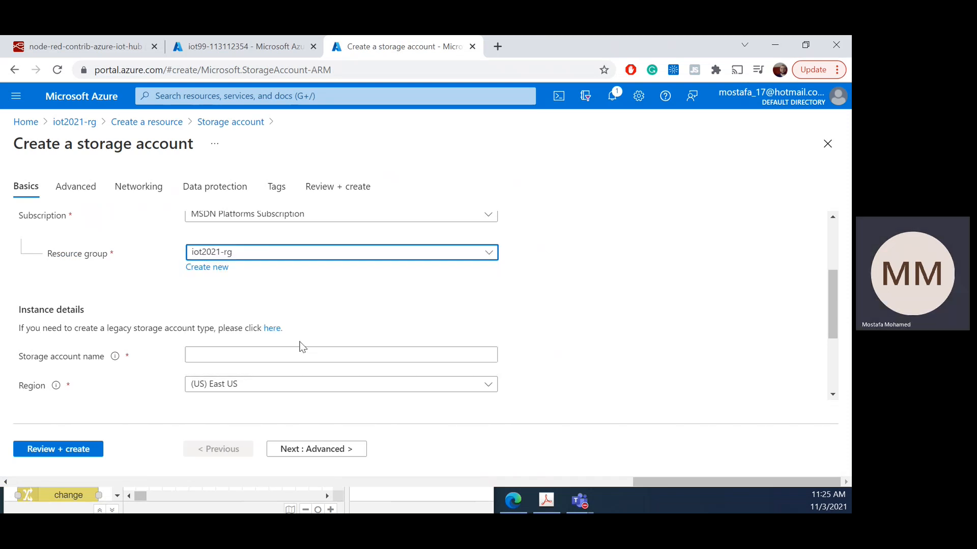
Step: Enter storage99 as the storage account name
scroll(501, 333, "down", 2)
left_click(367, 291)
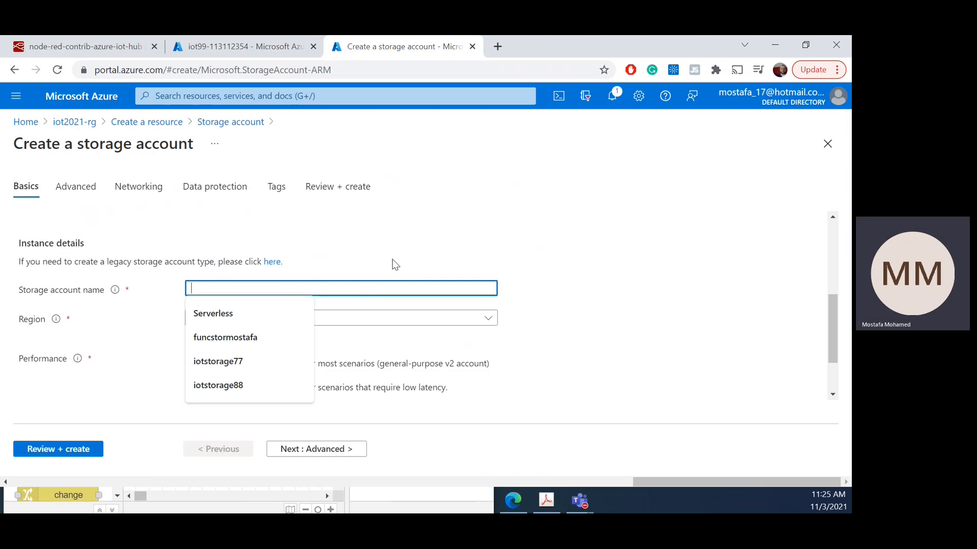
left_click(282, 55)
left_click(383, 56)
left_click(247, 286)
type("storage99")
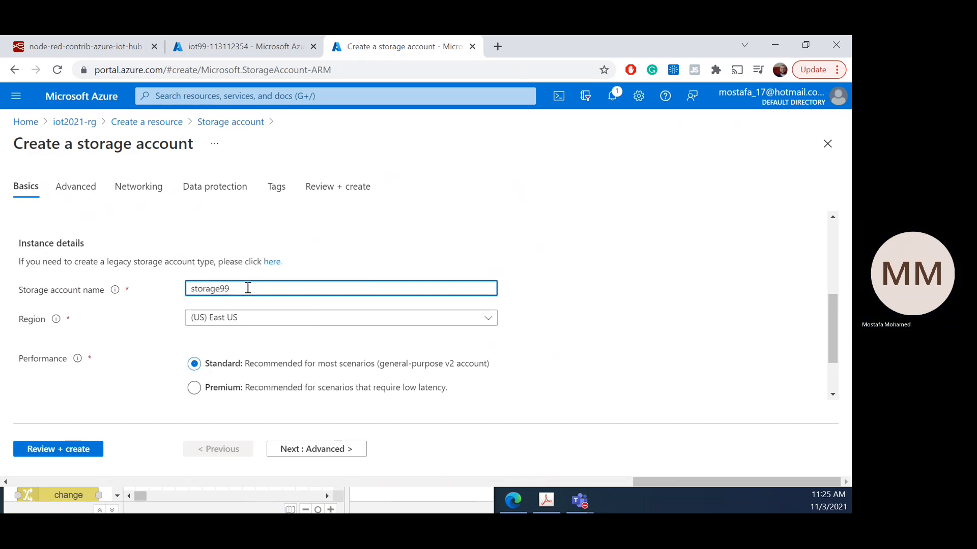
left_click(609, 363)
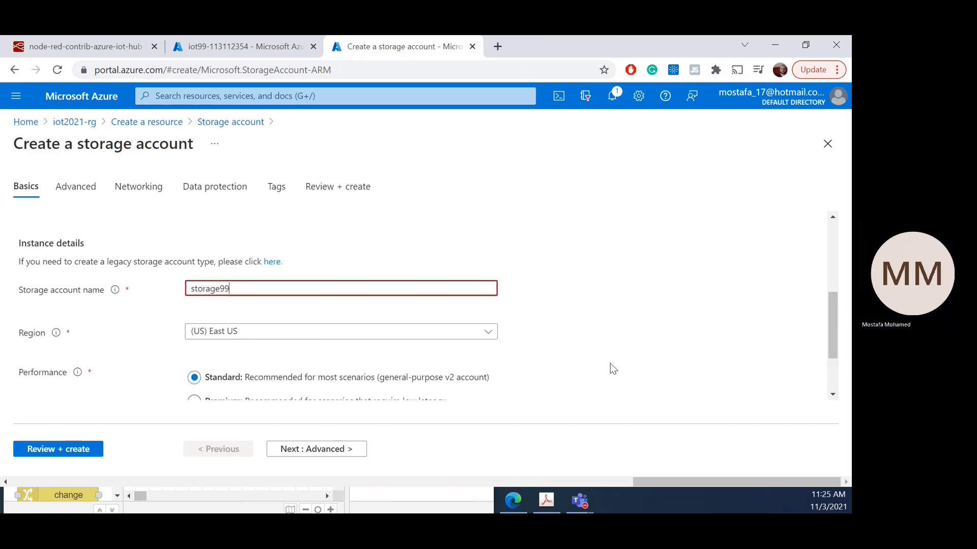
Step: Change the storage account name to mystorage99
left_click(271, 285)
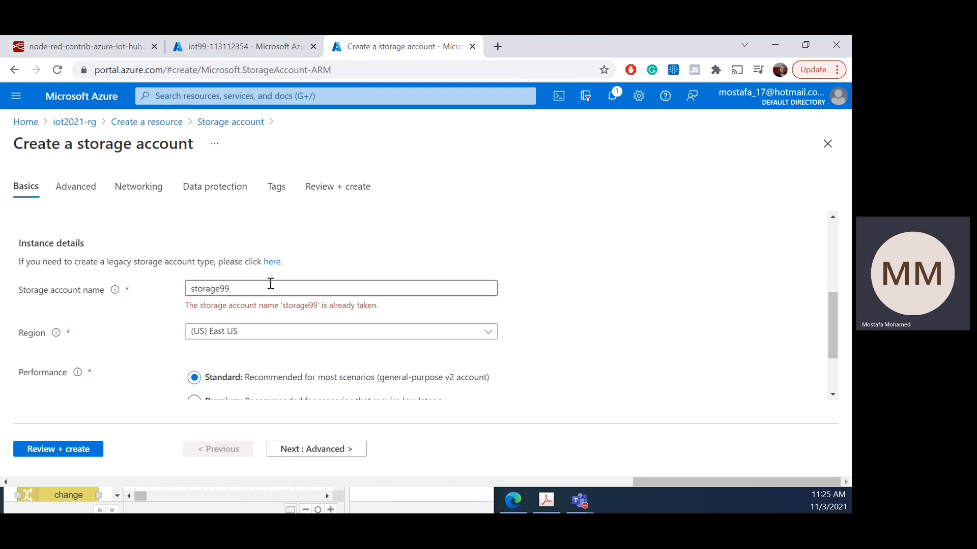
left_click(192, 288)
type("my")
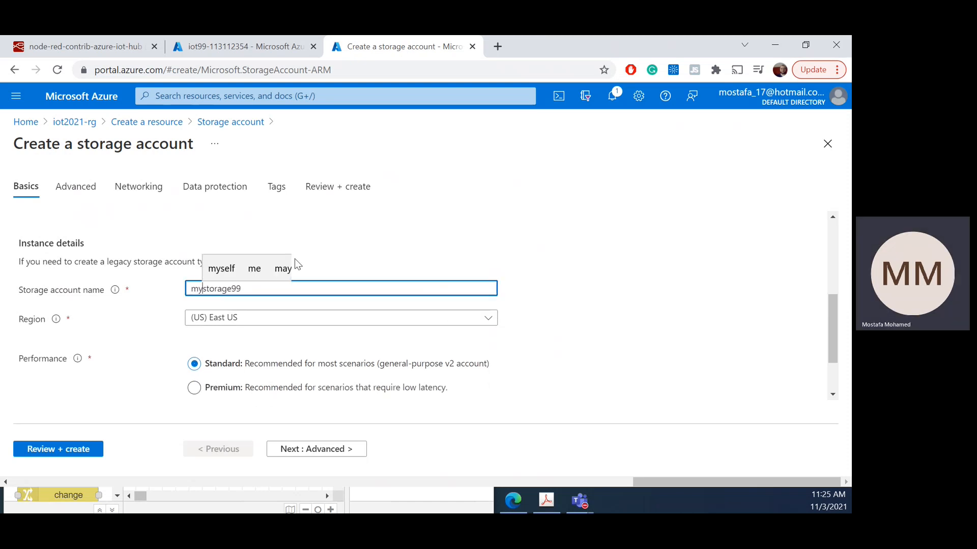
Step: Change the storage account name to iotstorage99
left_click(616, 325)
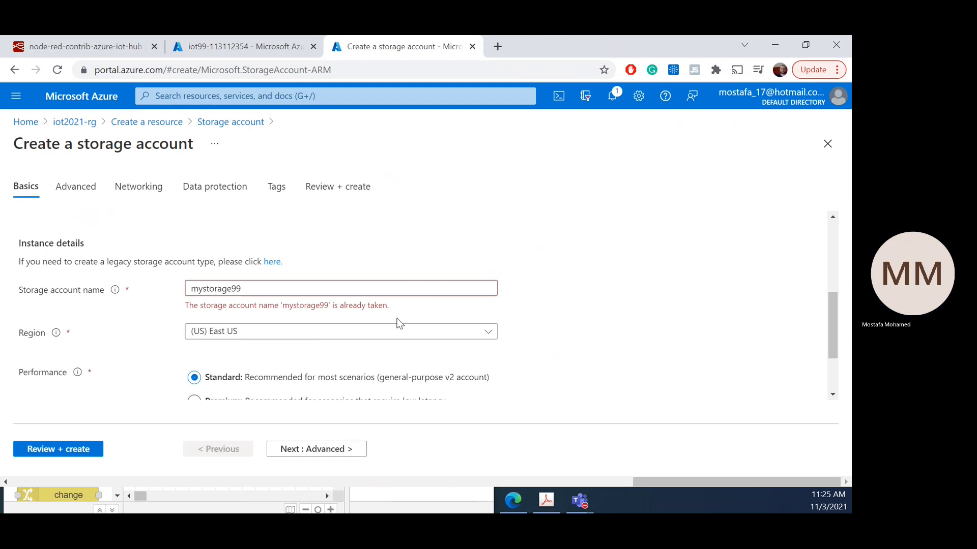
left_click_drag(198, 289, 169, 291)
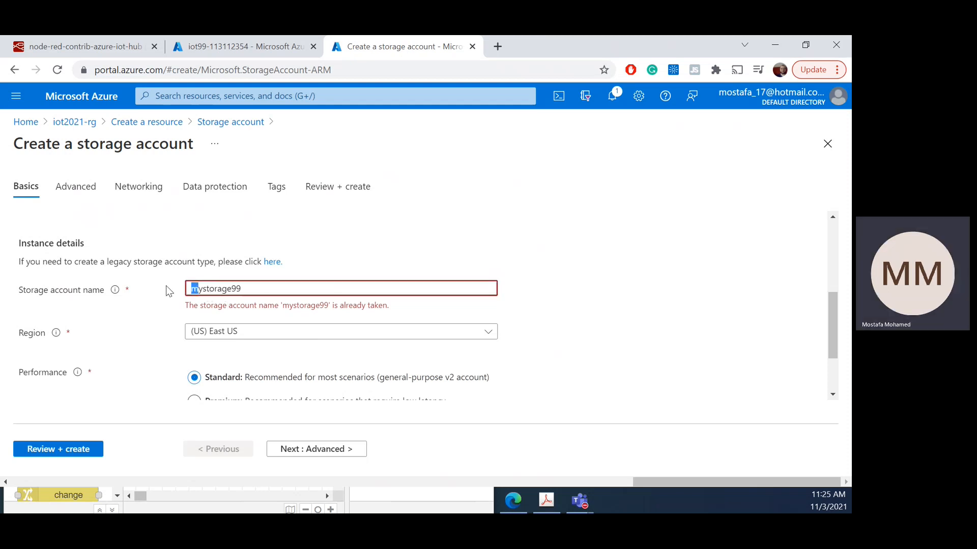
type("iot")
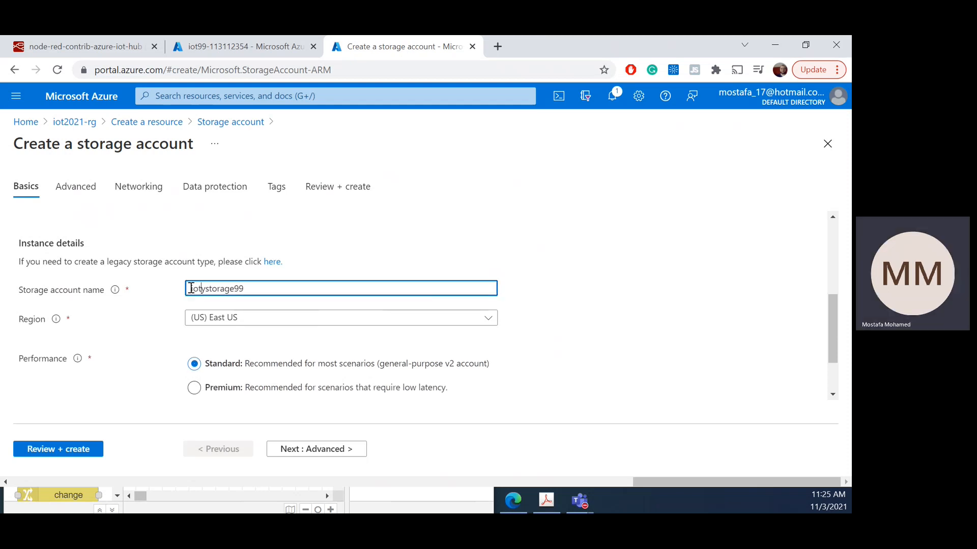
key("Delete")
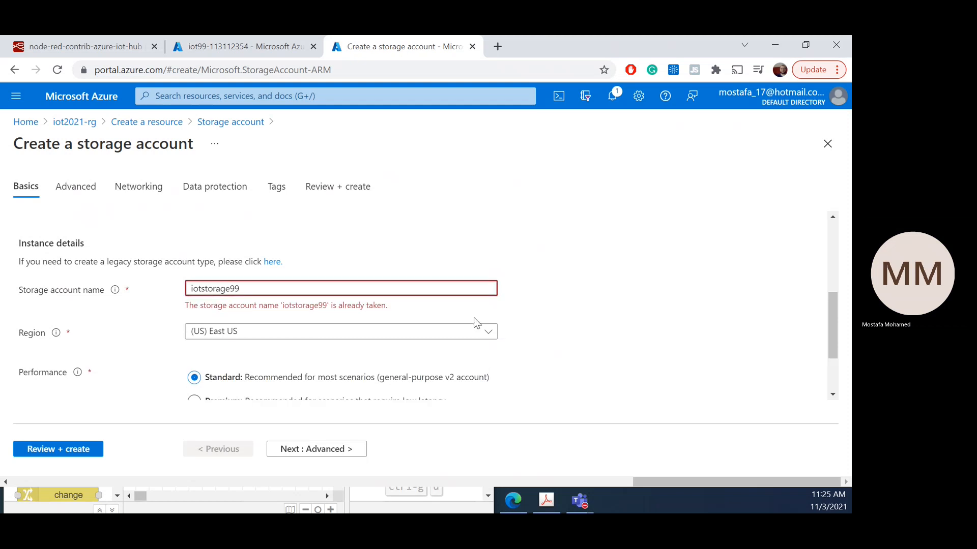
Step: Try a hyphen and an underscore between iot and storage99 in the storage account name
type("-")
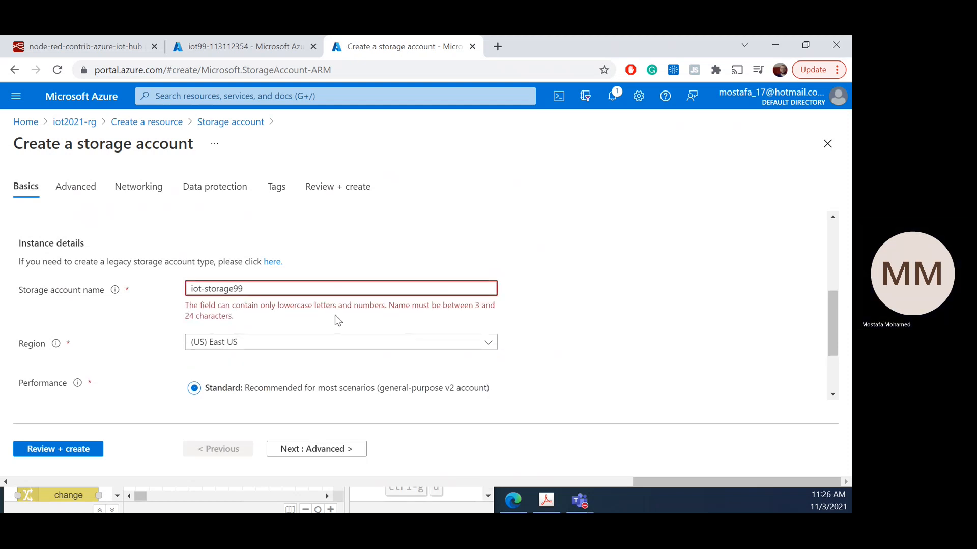
key("BackSpace")
type("_")
Step: Set the storage account name to iot1torage99
key("Delete")
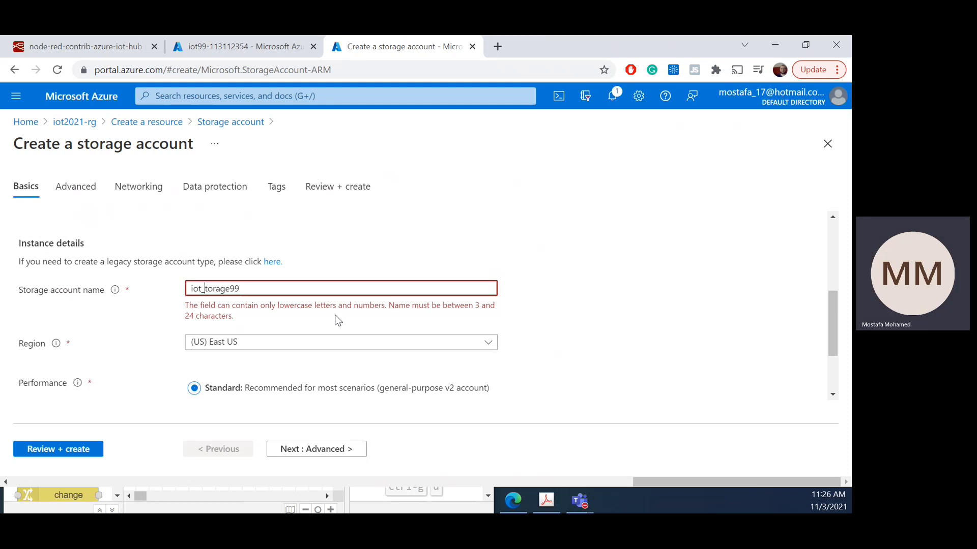
key("BackSpace")
type("1")
left_click(627, 307)
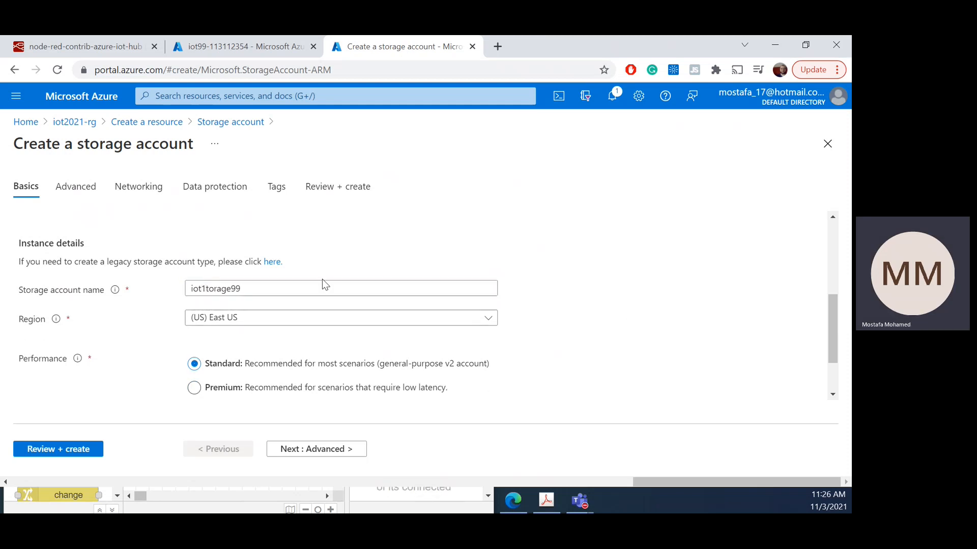
Step: Set the storage account's region to (Canada) Canada Central
left_click(477, 320)
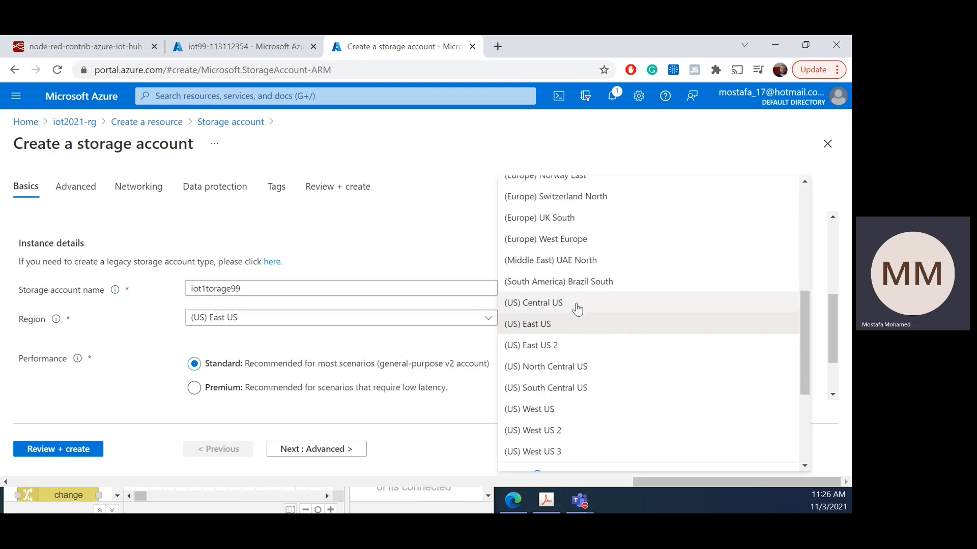
scroll(585, 300, "up", 3)
scroll(580, 284, "up", 2)
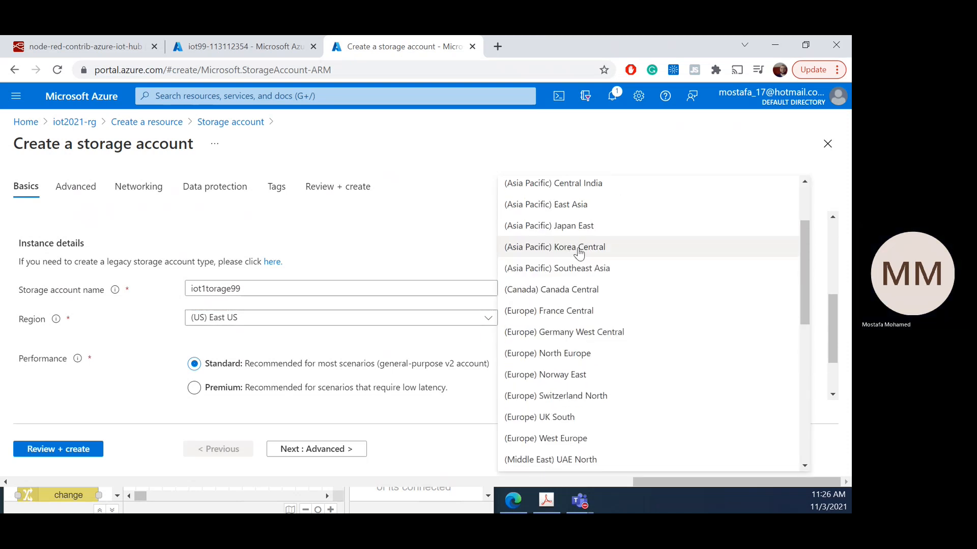
left_click(590, 287)
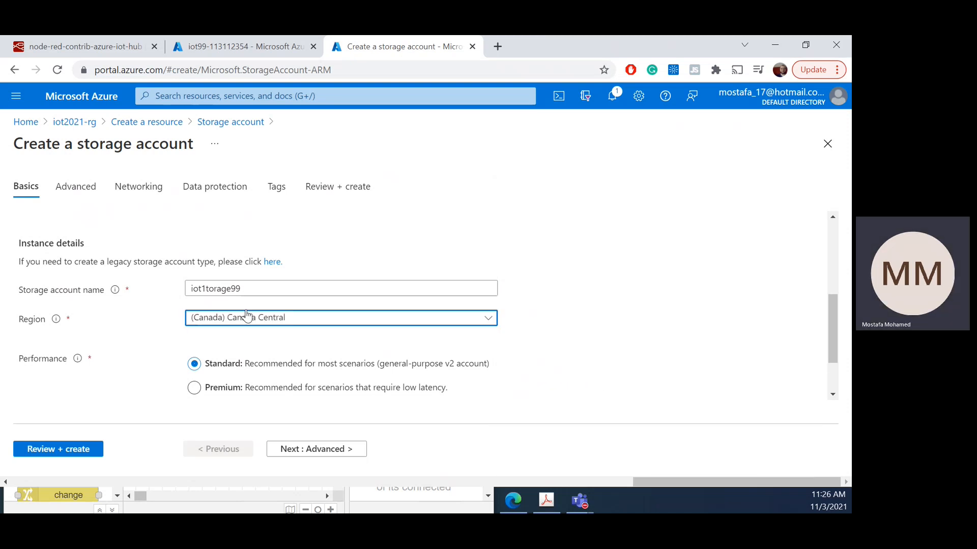
Step: Look through the redundancy and advanced settings, keep their defaults, and create the storage account
scroll(450, 359, "down", 1)
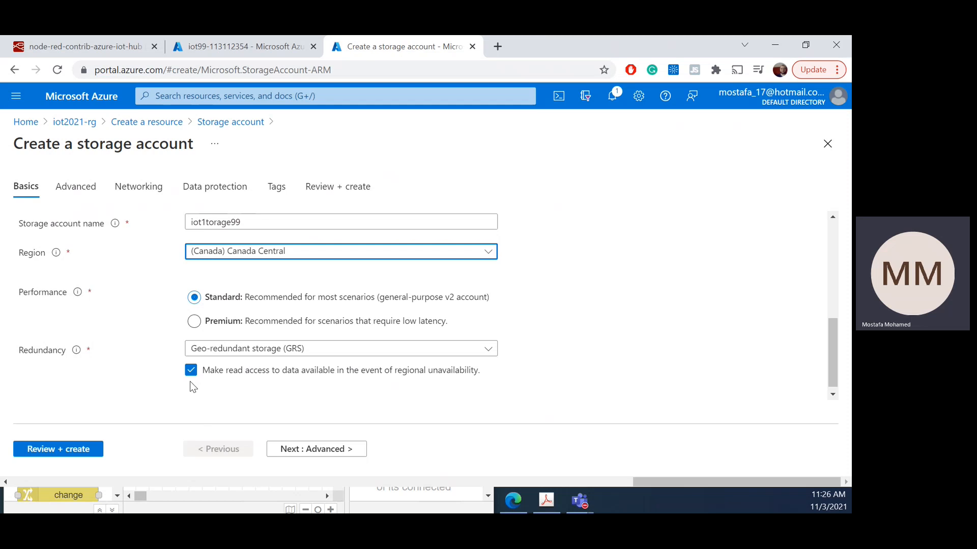
left_click(282, 452)
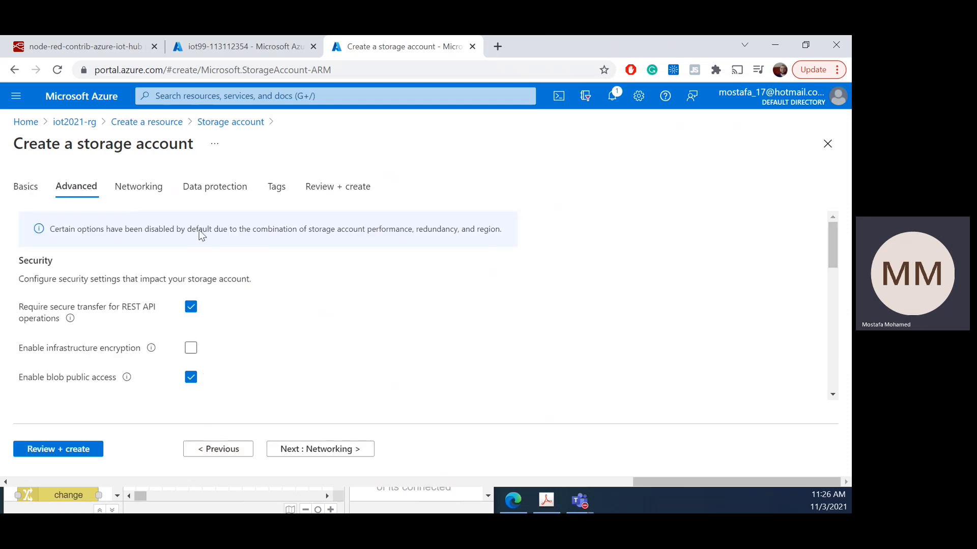
scroll(260, 351, "down", 10)
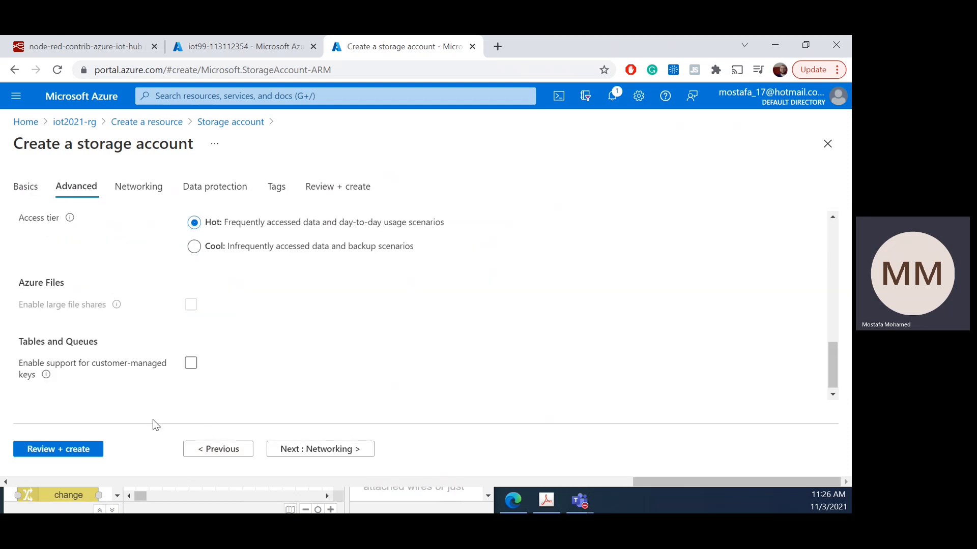
left_click(80, 452)
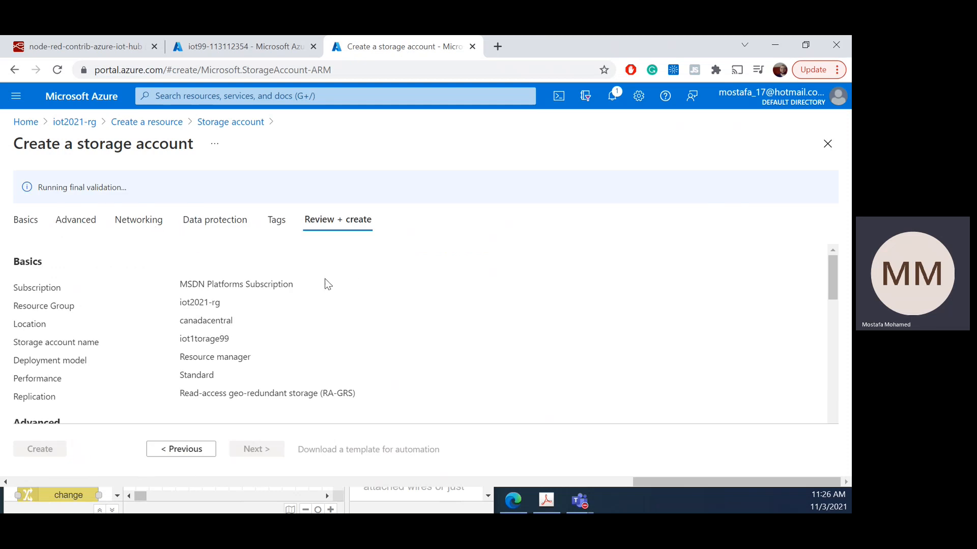
left_click(46, 454)
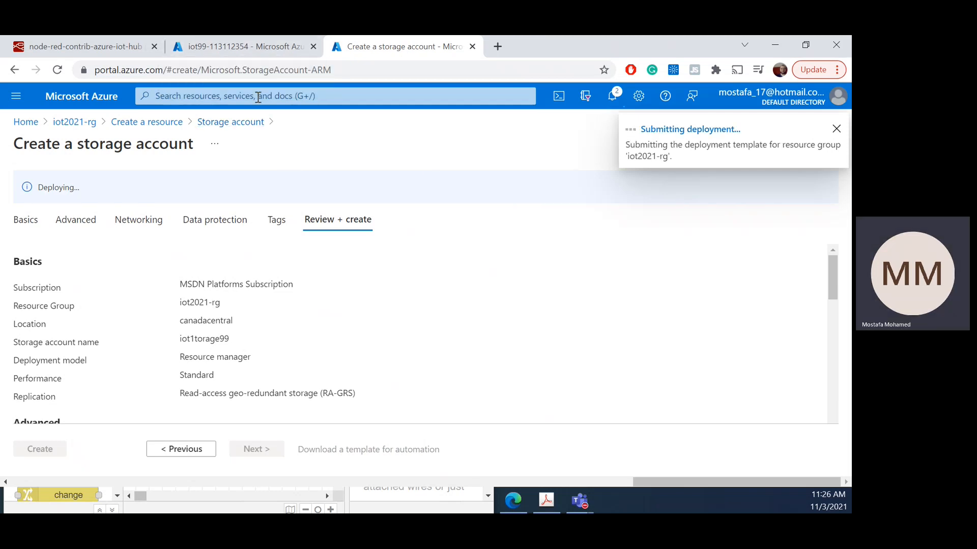
Step: Return to the completed IoT Hub deployment, open the iot99 resource, and show its device list
left_click(267, 46)
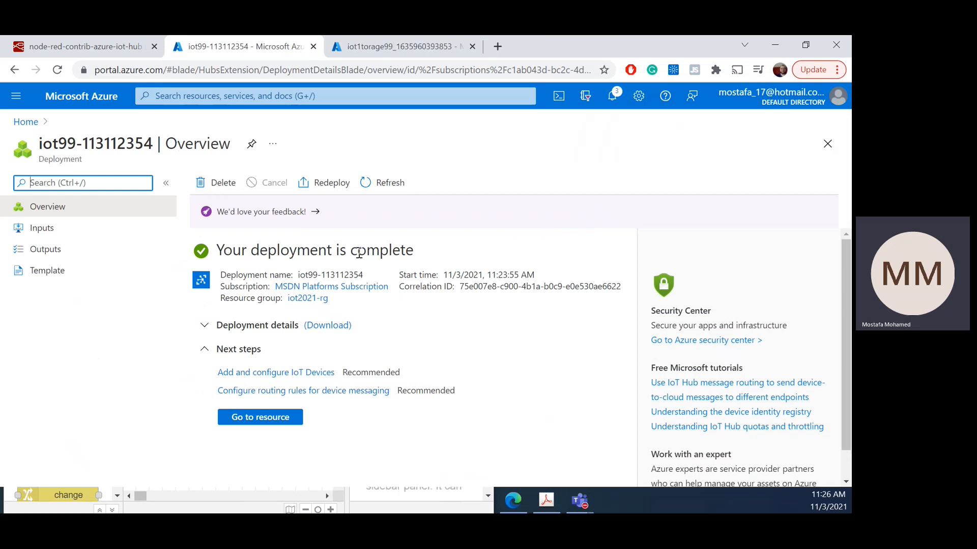
left_click_drag(251, 250, 392, 371)
left_click(353, 439)
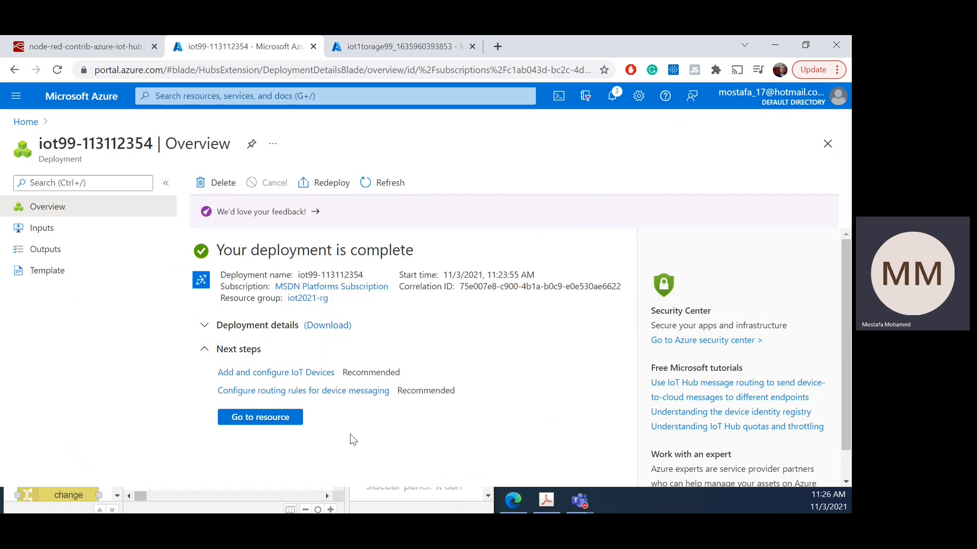
left_click(278, 422)
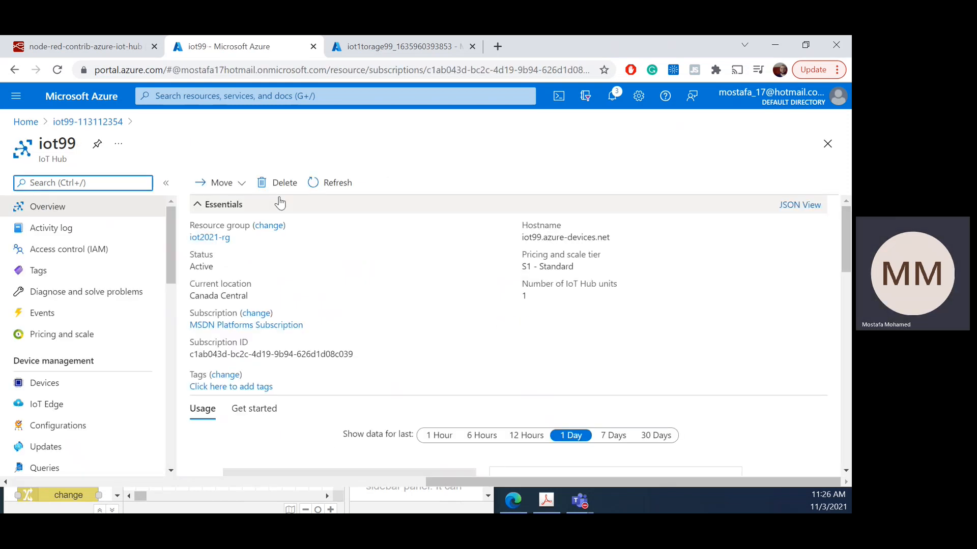
triple_click(40, 164)
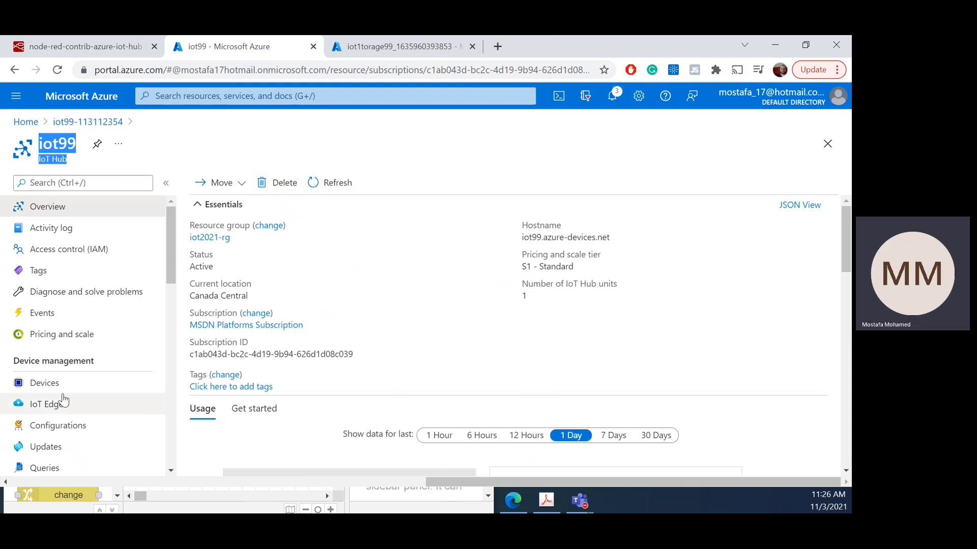
left_click(47, 386)
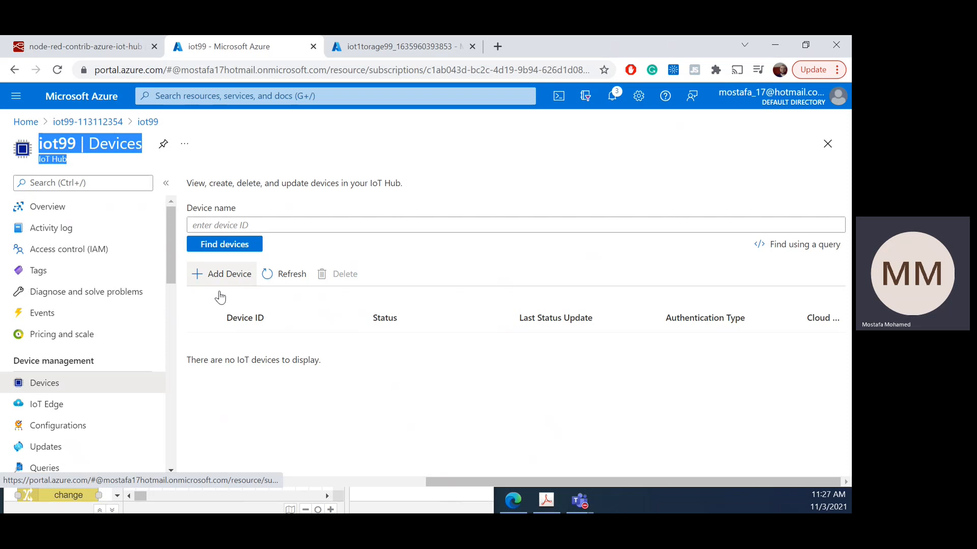
Step: Add a new device to the iot99 hub and enter rp99 as its device ID
left_click(224, 276)
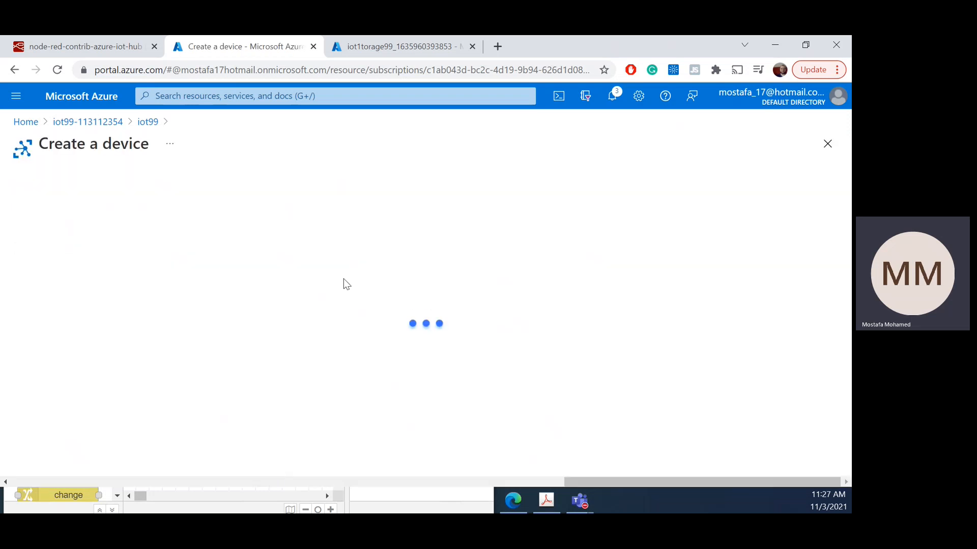
left_click(228, 260)
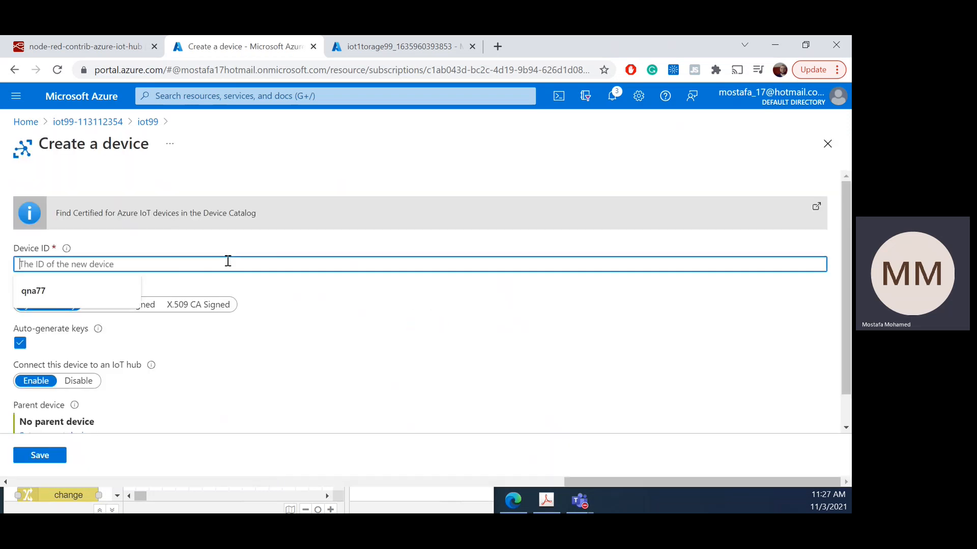
type("p")
key("BackSpace")
type("rp")
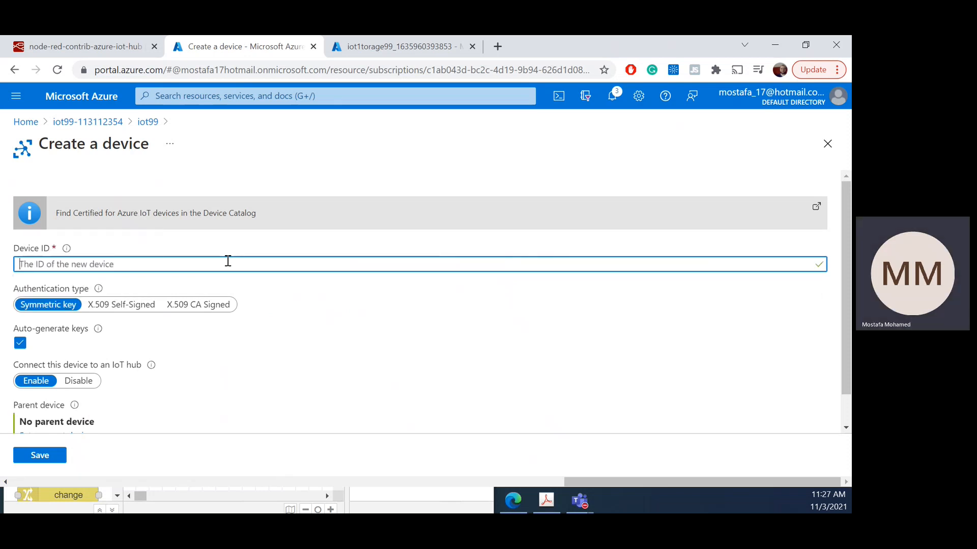
type("99")
scroll(214, 257, "down", 1)
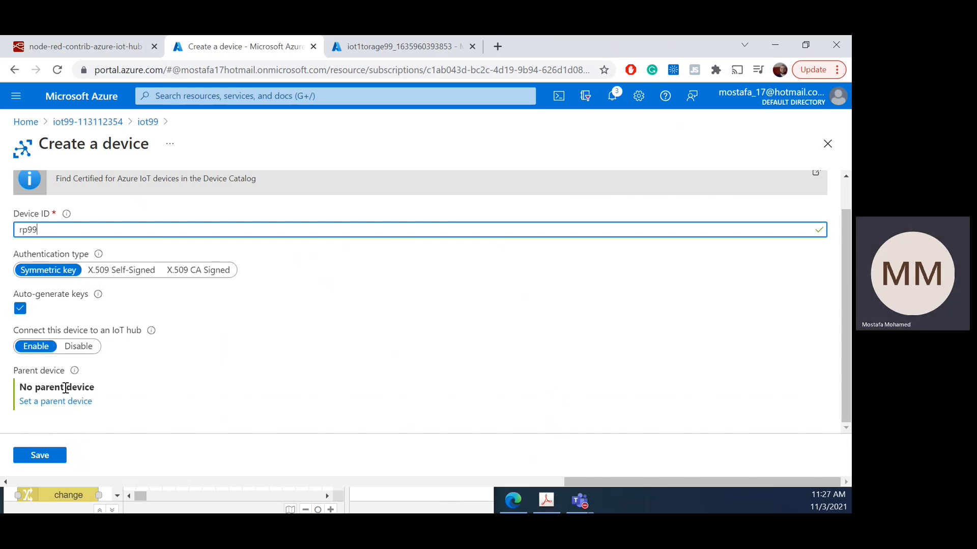
Step: Check the new device's hub connection and parent device settings, and save it with symmetric key authentication
scroll(133, 389, "up", 1)
left_click_drag(50, 365, 143, 366)
scroll(219, 374, "down", 1)
scroll(224, 362, "up", 1)
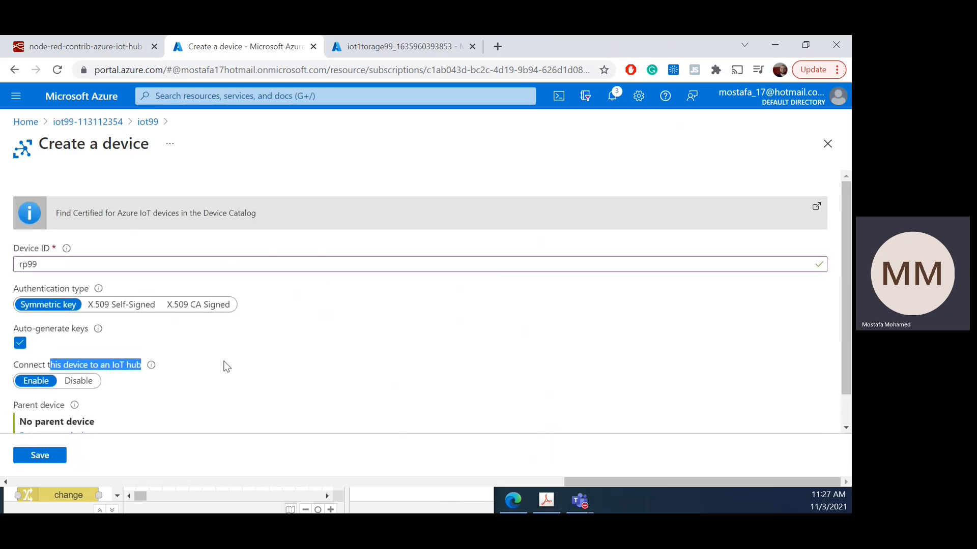
scroll(209, 376, "down", 1)
left_click(60, 452)
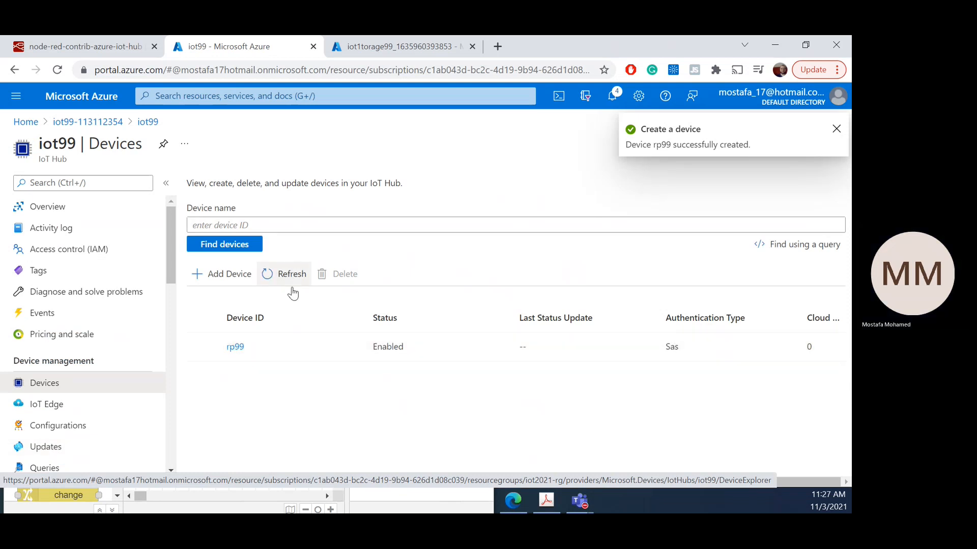
Step: Open the rp99 device and reveal its primary key and primary connection string
left_click(235, 348)
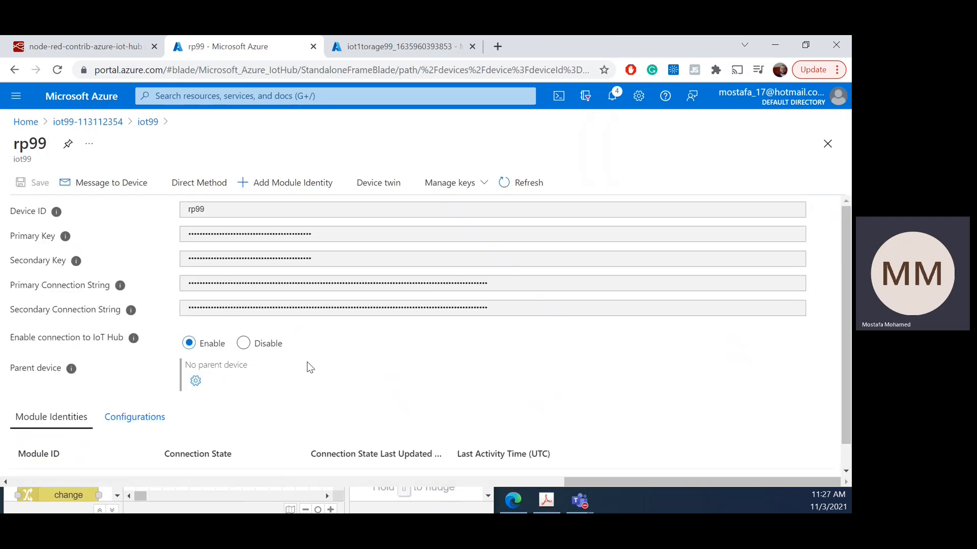
left_click(214, 210)
left_click_drag(202, 233, 263, 245)
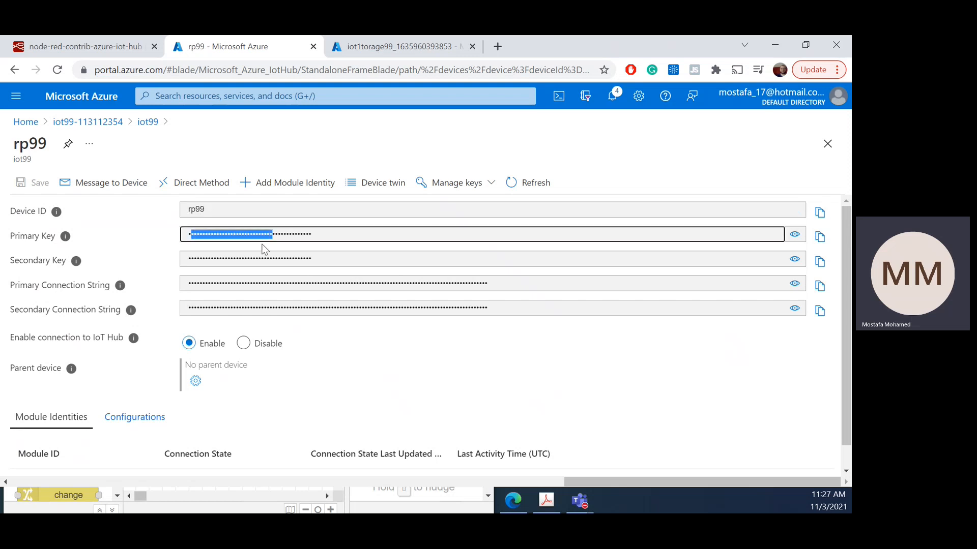
left_click_drag(204, 281, 290, 283)
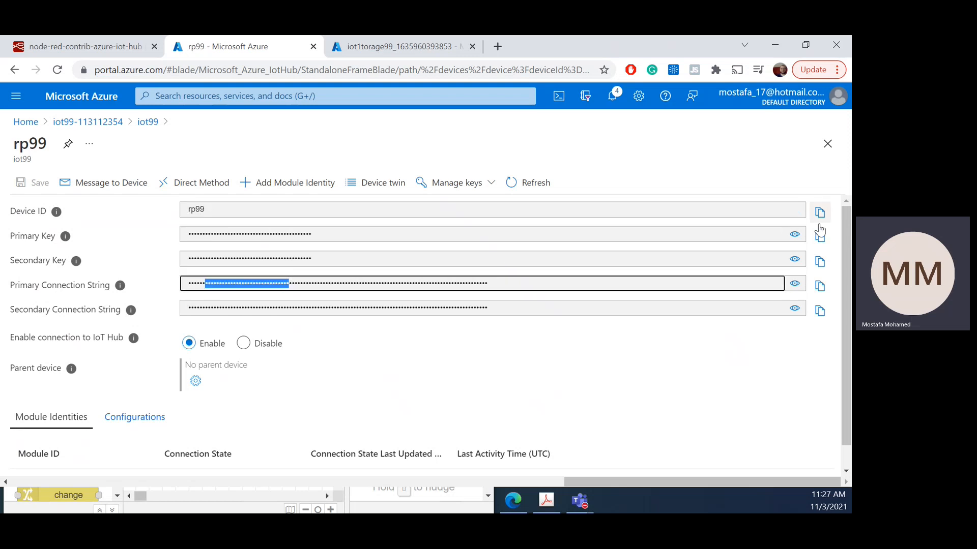
left_click(795, 235)
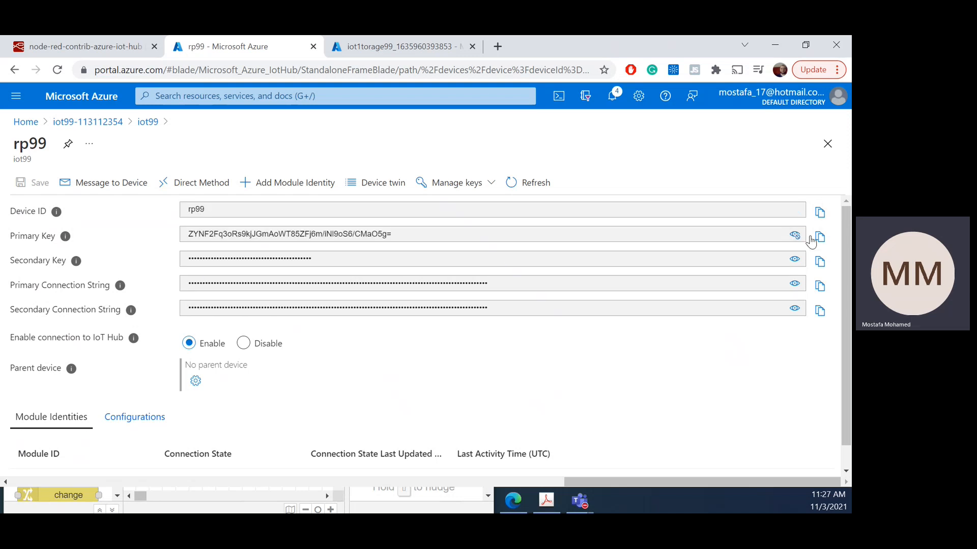
left_click(793, 285)
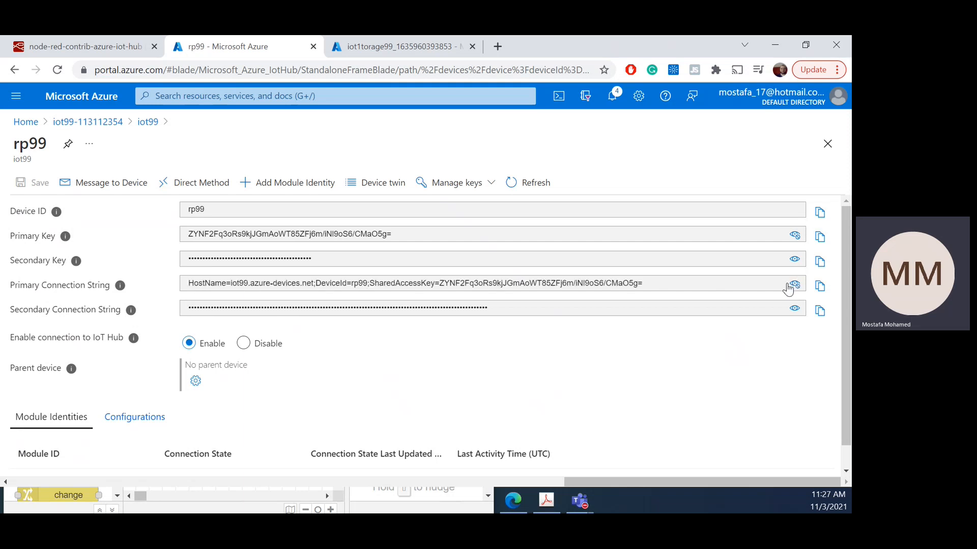
Step: Copy the hub's host name from rp99's primary connection string and restore the browser window to smaller size beside Node-RED
left_click_drag(189, 227, 412, 248)
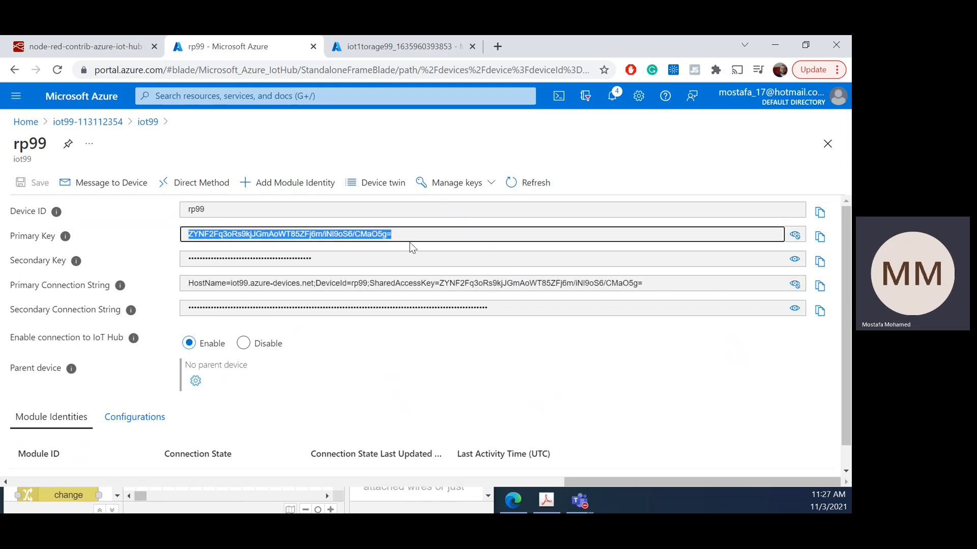
left_click_drag(189, 213, 223, 216)
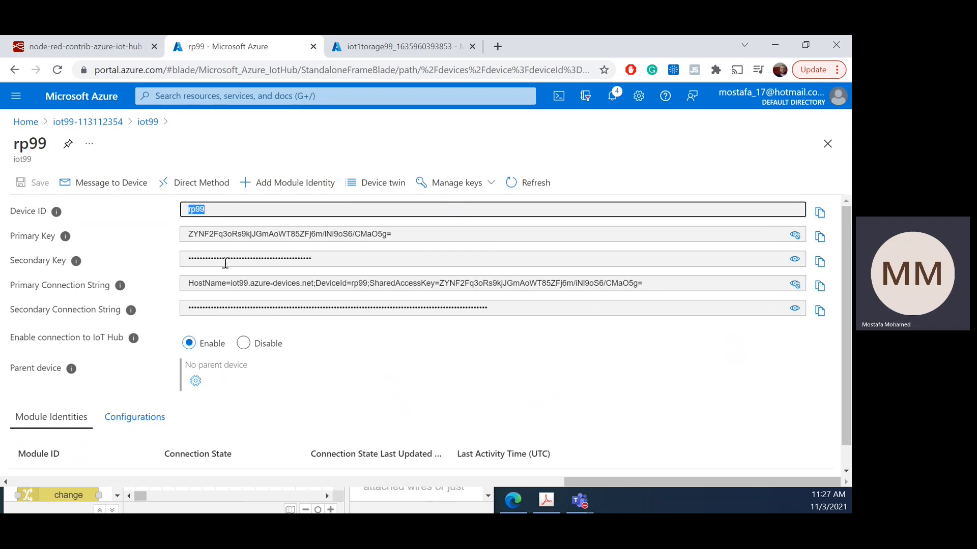
left_click_drag(230, 282, 317, 283)
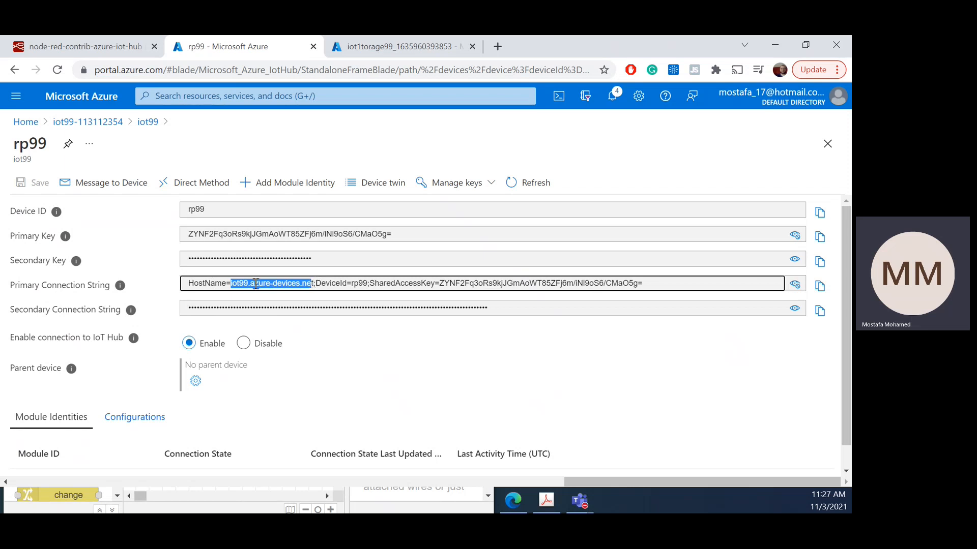
right_click(256, 286)
left_click(276, 294)
double_click(578, 35)
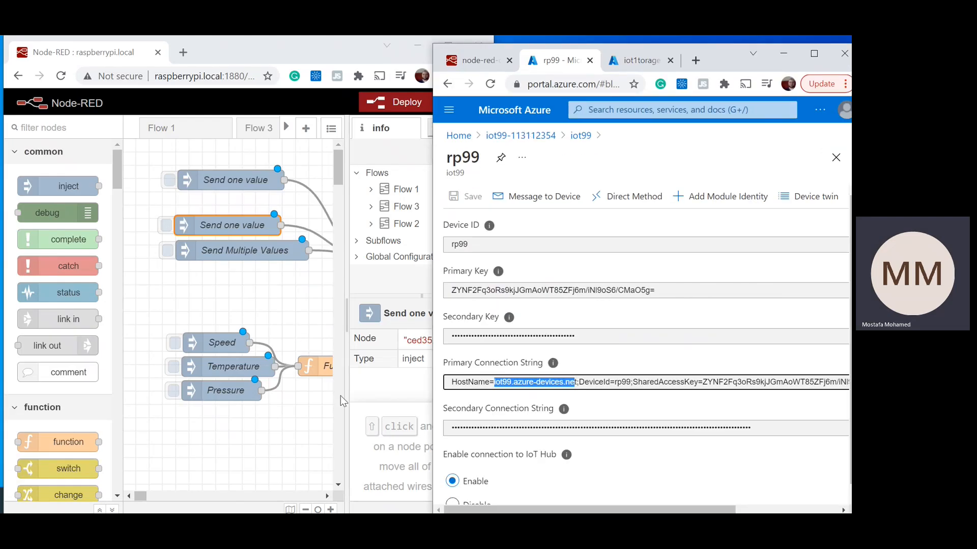
Step: Set the Azure IoT Hub node's hostname to the copied iot99.azure-devices.ne and save the node
left_click(351, 392)
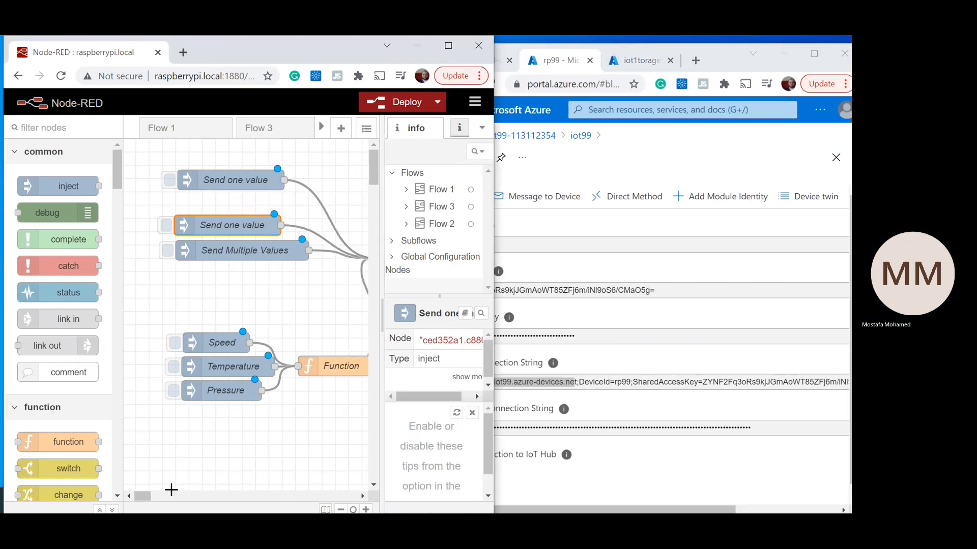
left_click_drag(139, 495, 149, 496)
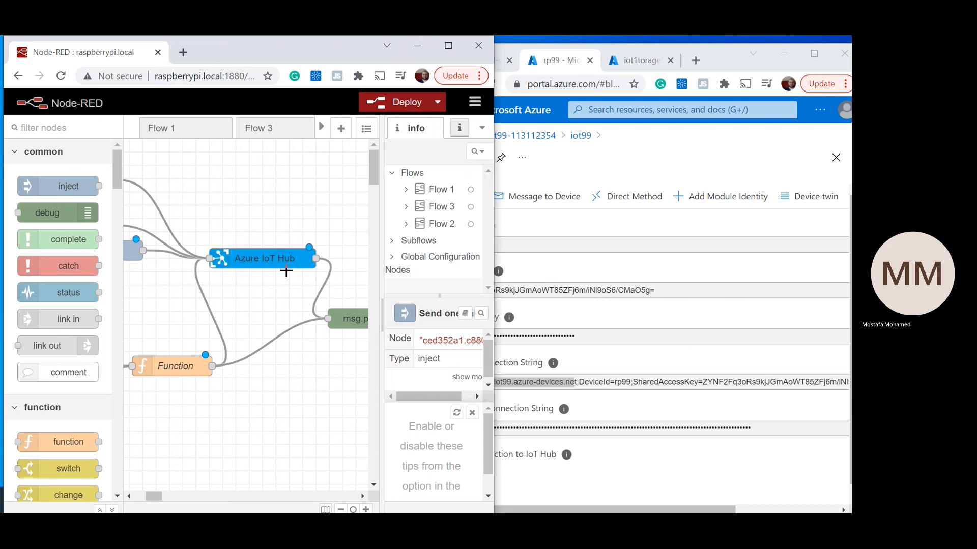
double_click(259, 256)
left_click(173, 283)
key("ctrl+v")
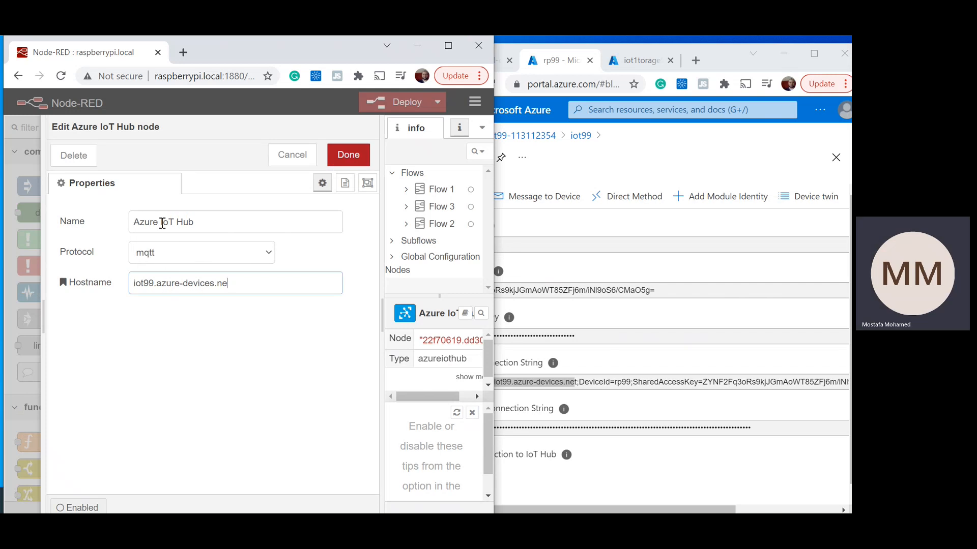
left_click(214, 227)
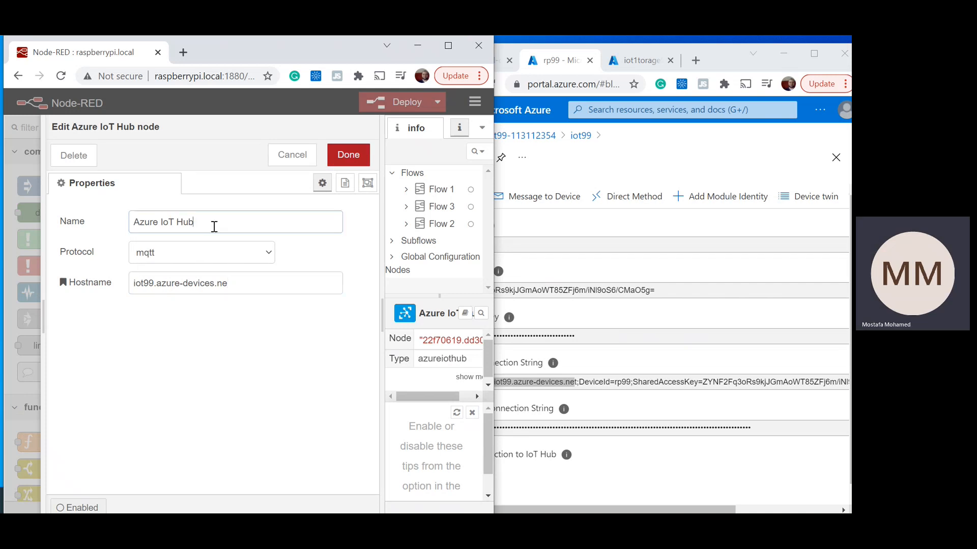
left_click(348, 154)
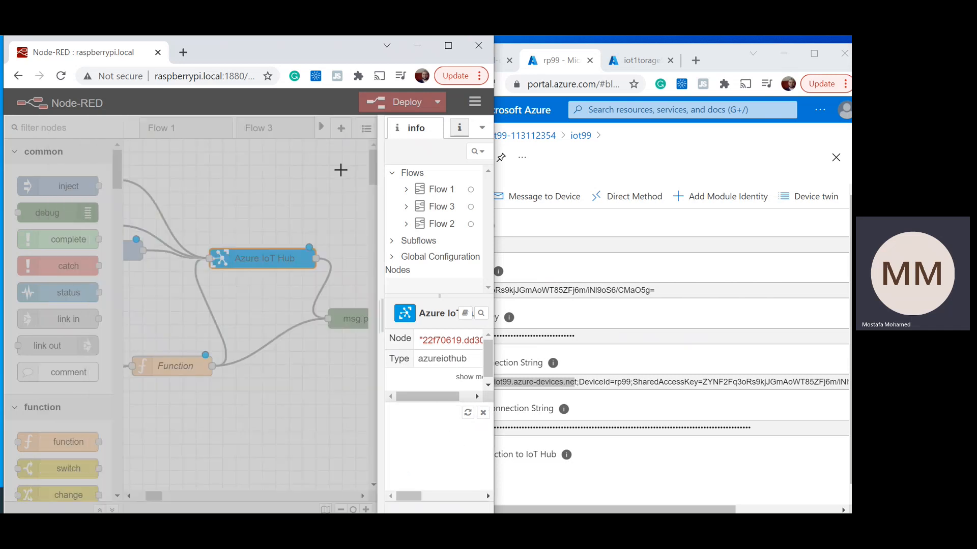
Step: Replace the key in the upper Send one value node's JSON payload with rp99's primary key copied from Azure
left_click_drag(157, 493, 148, 492)
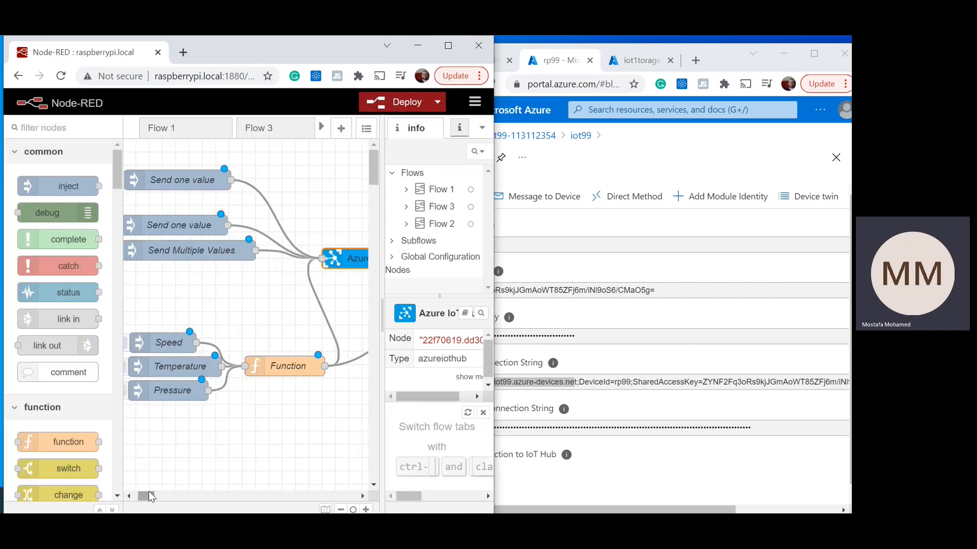
double_click(212, 178)
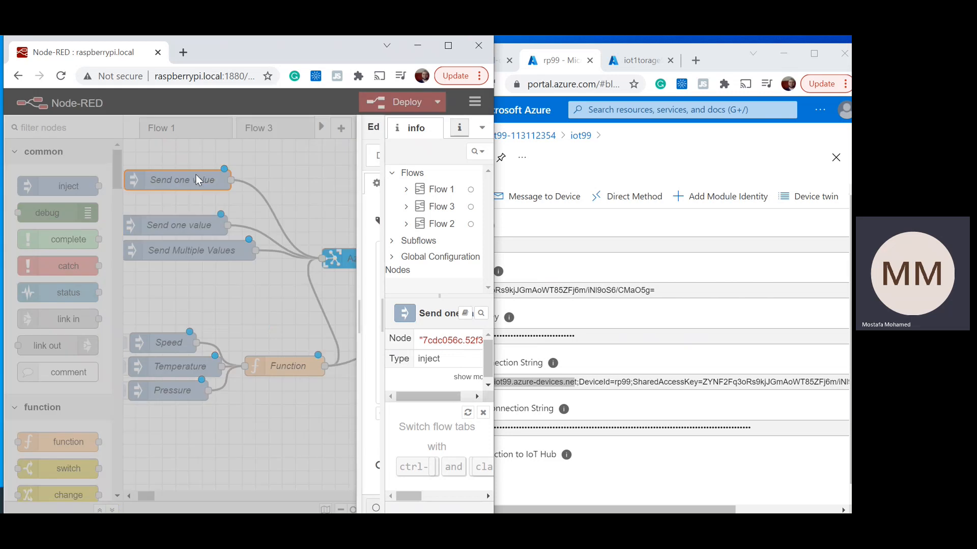
left_click(318, 261)
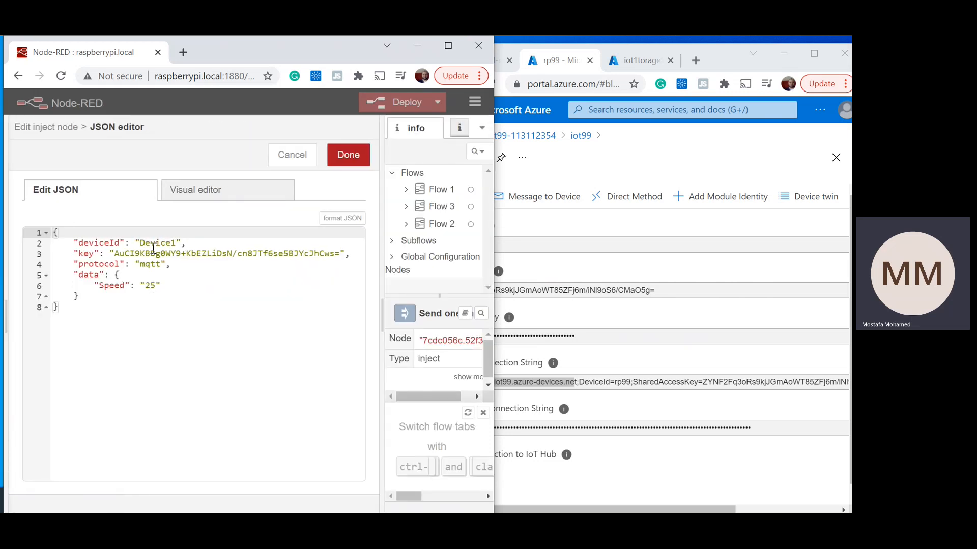
left_click(664, 307)
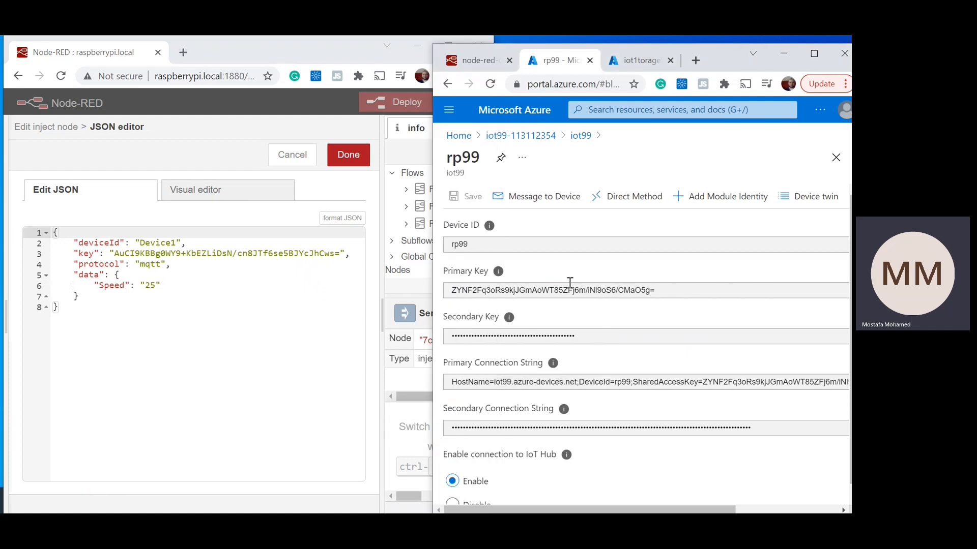
left_click_drag(670, 45, 671, 49)
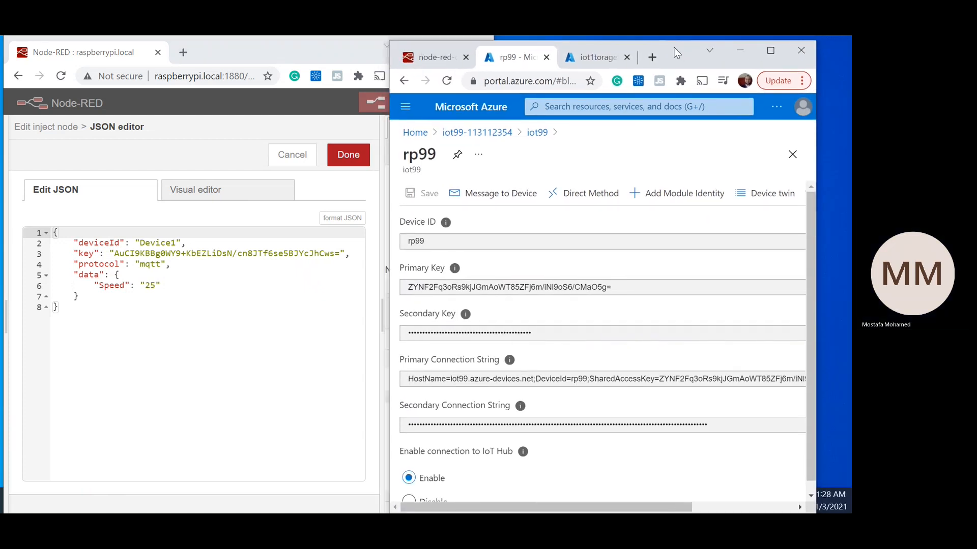
left_click_drag(658, 506, 804, 484)
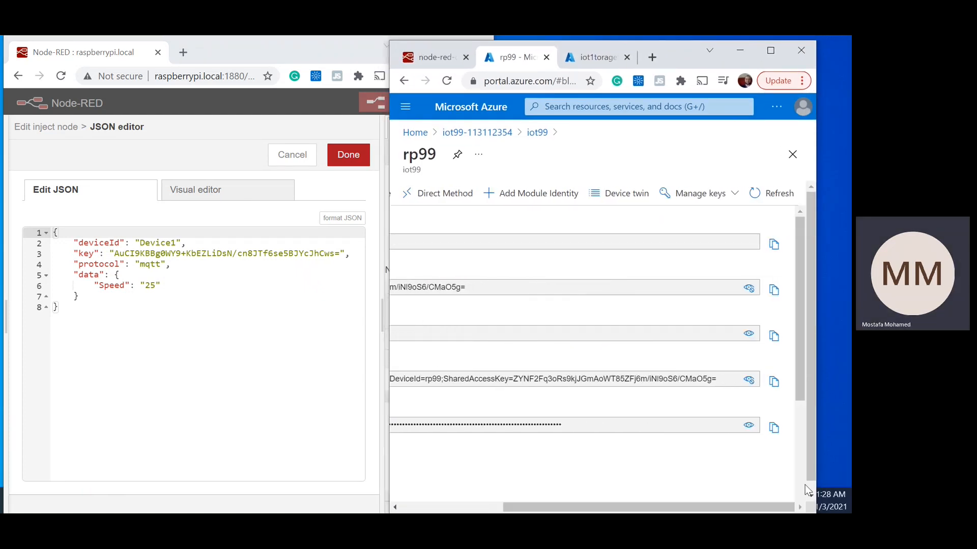
left_click(773, 289)
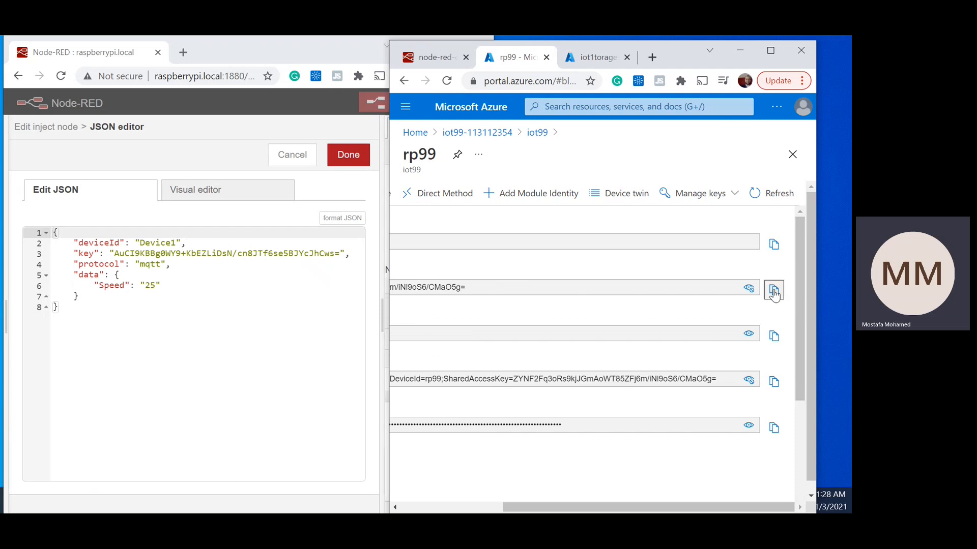
double_click(141, 254)
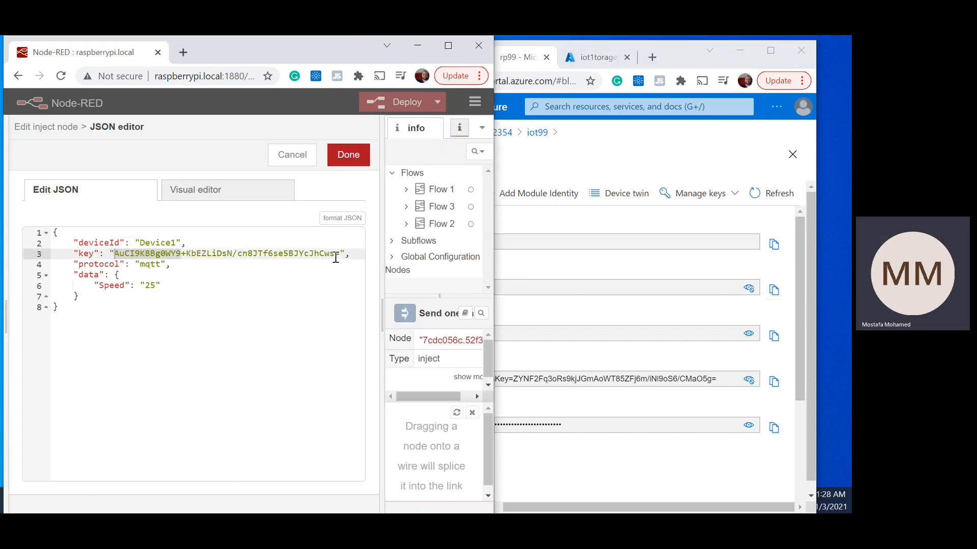
left_click_drag(341, 255, 114, 255)
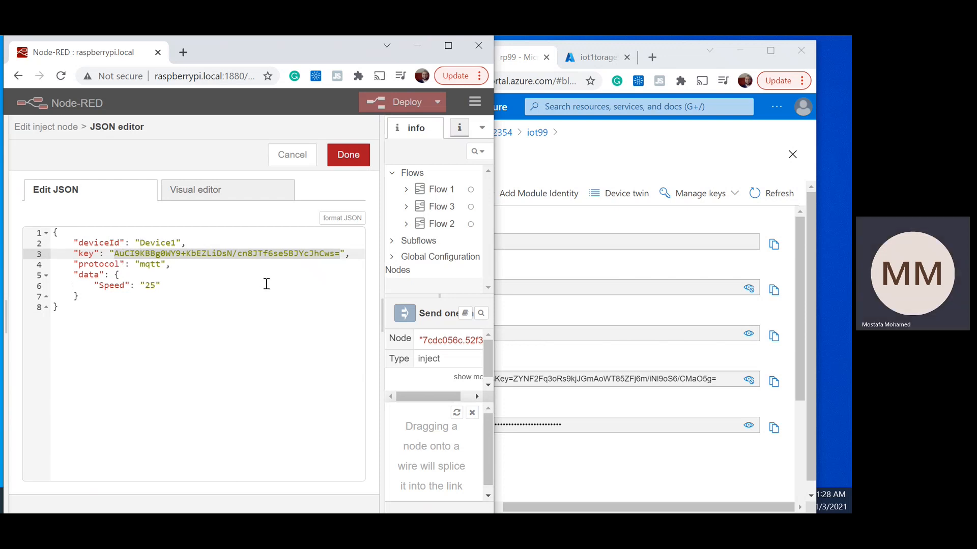
key("ctrl+v")
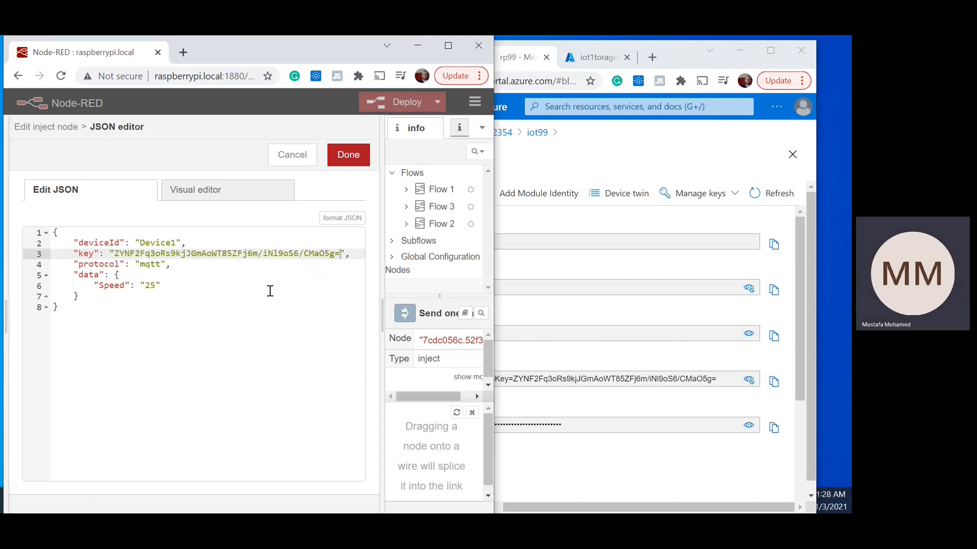
Step: Copy the device ID from Azure and set deviceId in the payload JSON to rp99
left_click(786, 260)
left_click(775, 252)
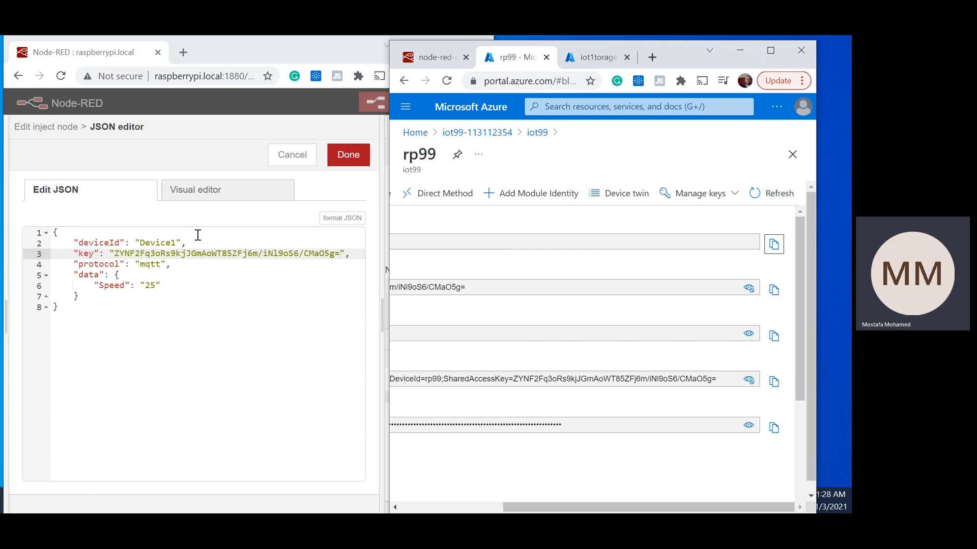
left_click(170, 241)
double_click(164, 242)
key("ctrl+v")
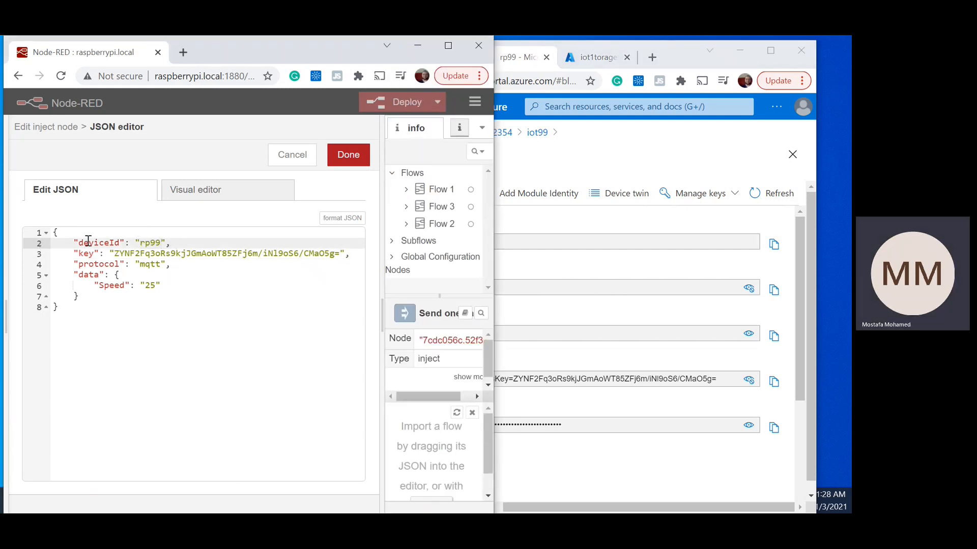
Step: Copy the deviceId and key lines, check the Speed entry, and save the upper Send one value node
left_click_drag(72, 244, 359, 258)
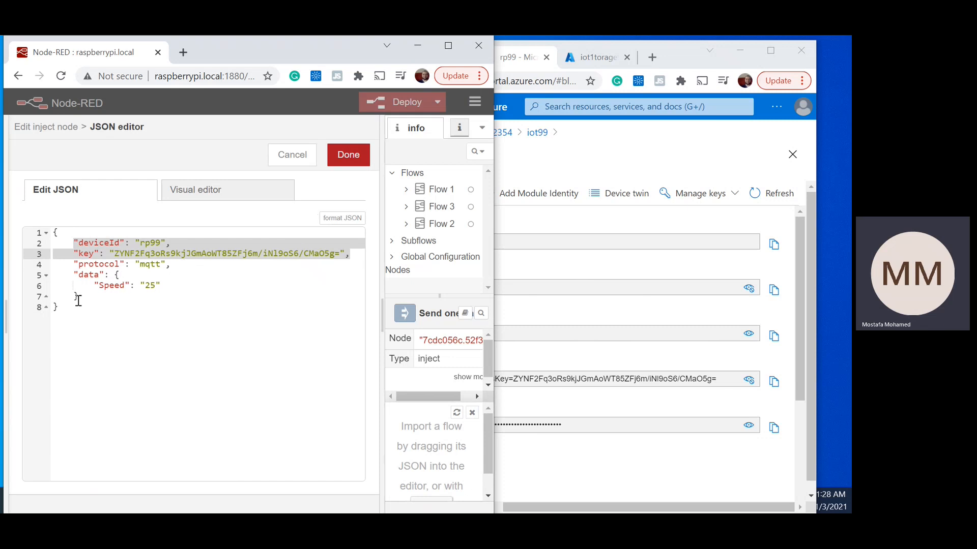
left_click_drag(95, 286, 162, 285)
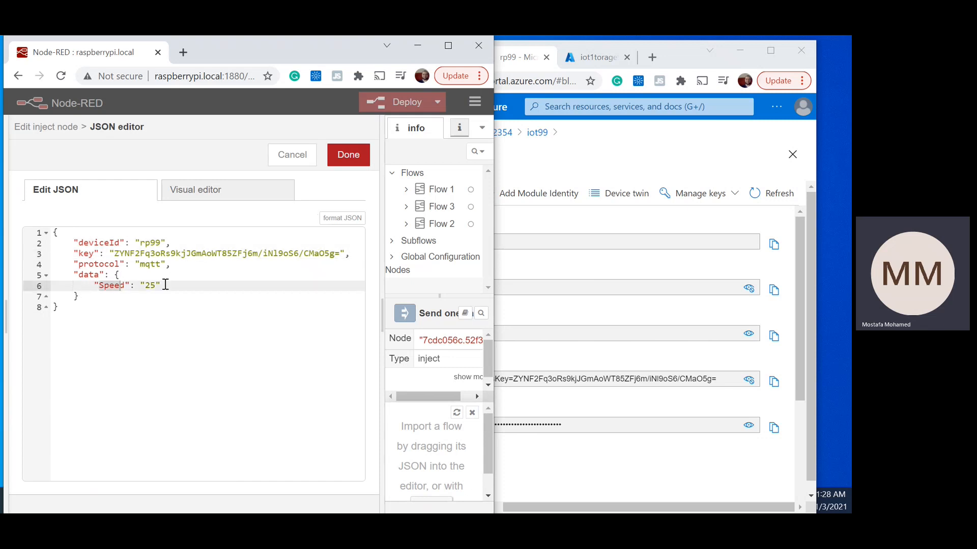
left_click(349, 156)
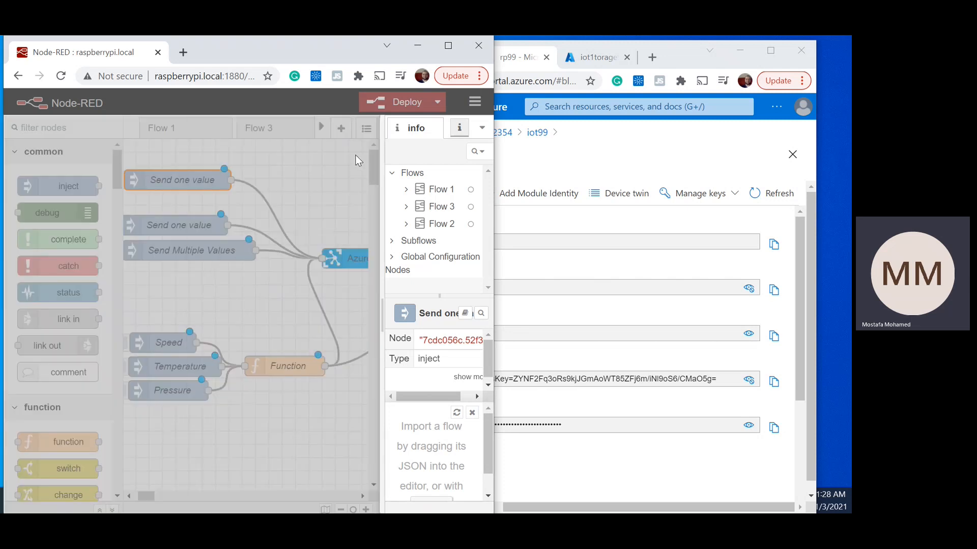
left_click(349, 159)
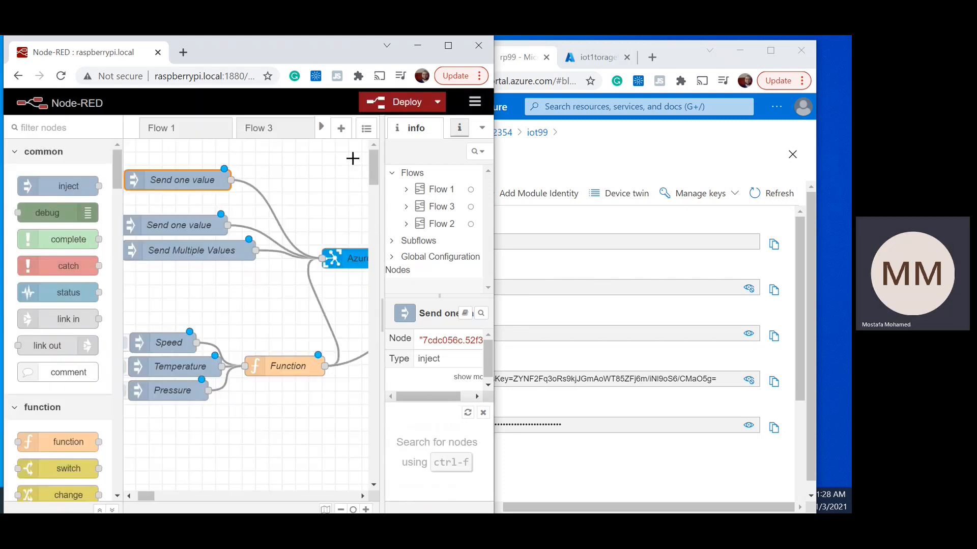
Step: Replace the deviceId and key lines in the second Send one value node's JSON payload with the copied rp99 lines
double_click(184, 218)
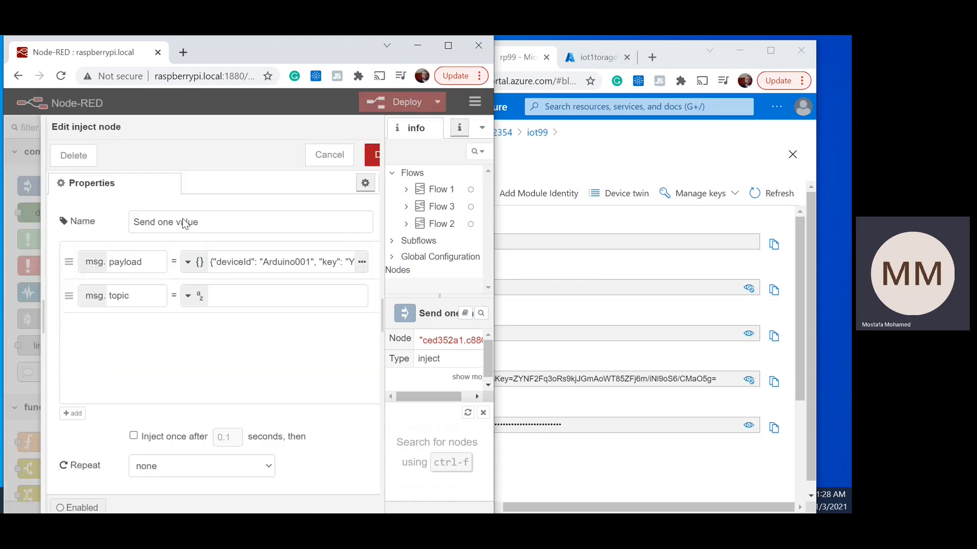
left_click(325, 262)
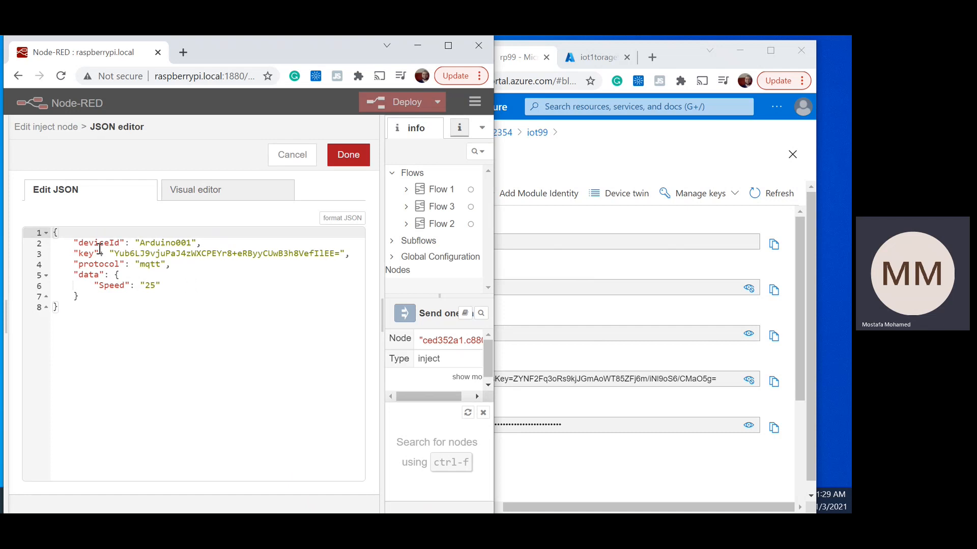
left_click_drag(71, 245, 360, 256)
key("ctrl+v")
left_click_drag(136, 243, 182, 253)
key("ctrl+z")
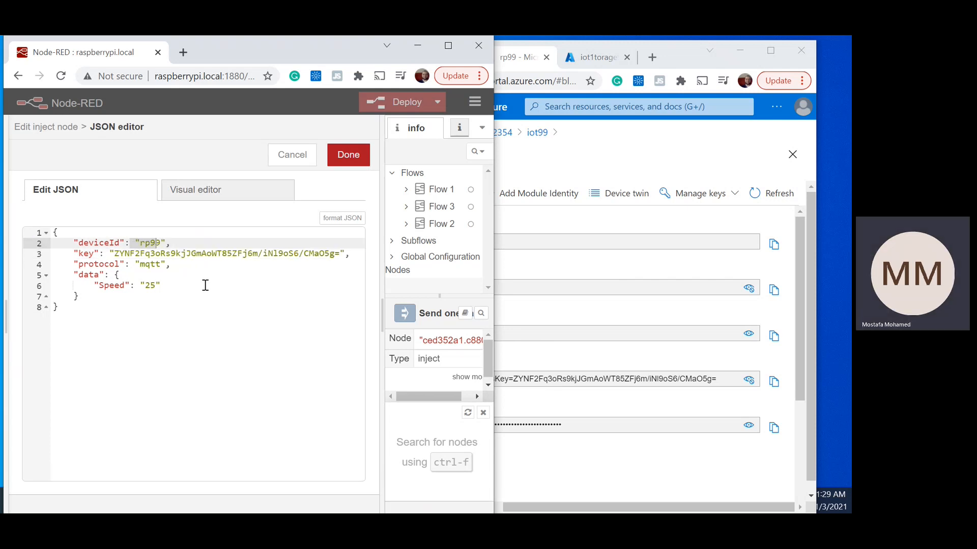
Step: Set Speed to "95" in the second Send one value node's payload and save the node
left_click(139, 276)
left_click(150, 286)
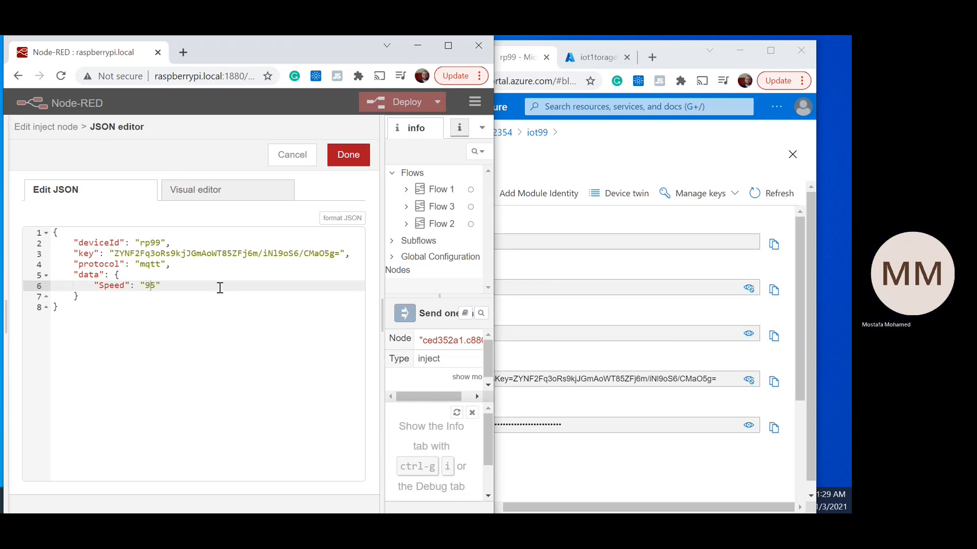
left_click(346, 161)
left_click(348, 155)
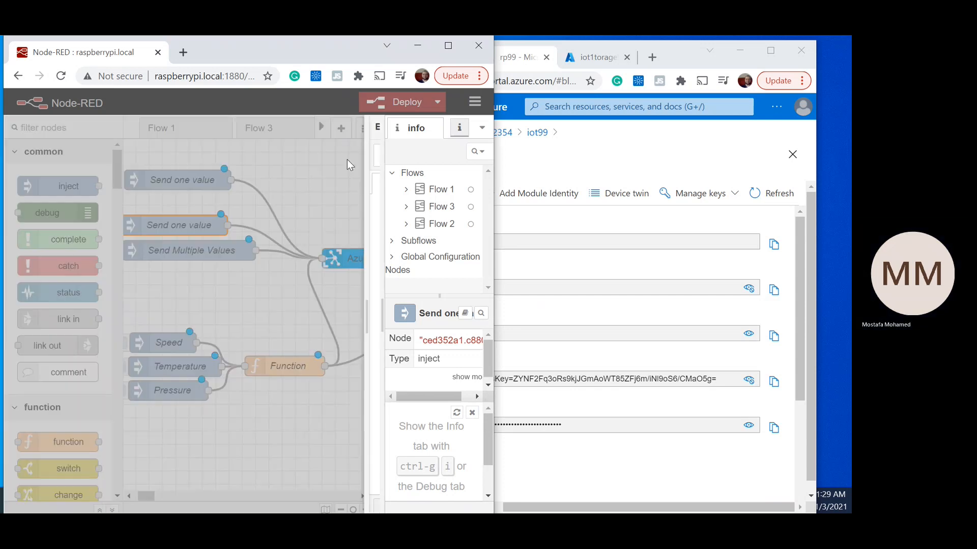
Step: Replace the deviceID and SAK lines in the Send Multiple Values node's JSON payload with the copied rp99 deviceId and key lines
double_click(174, 254)
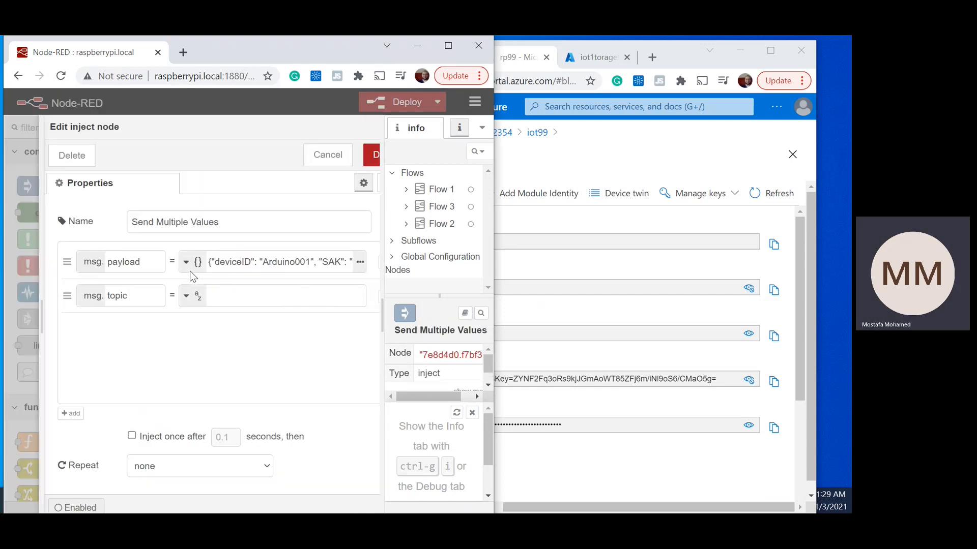
left_click(325, 262)
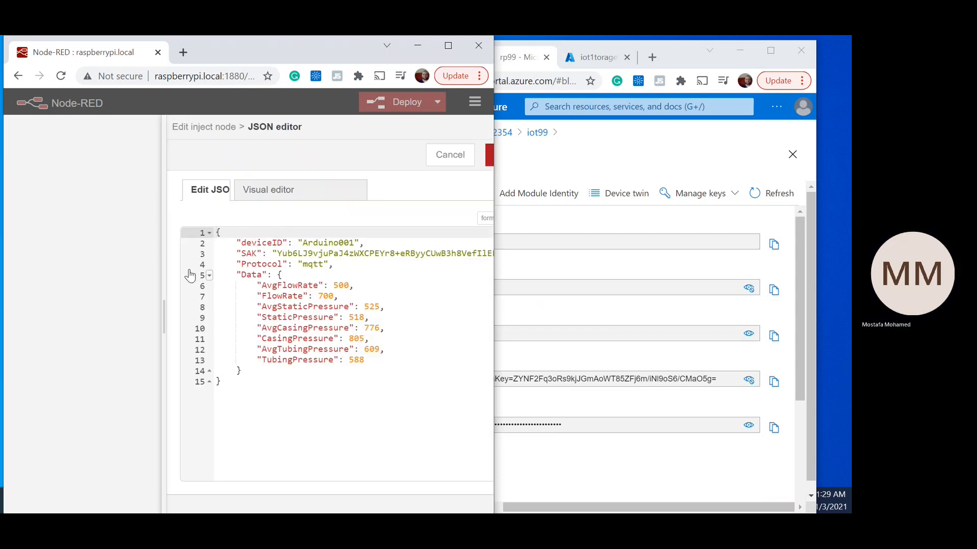
left_click_drag(79, 242, 365, 253)
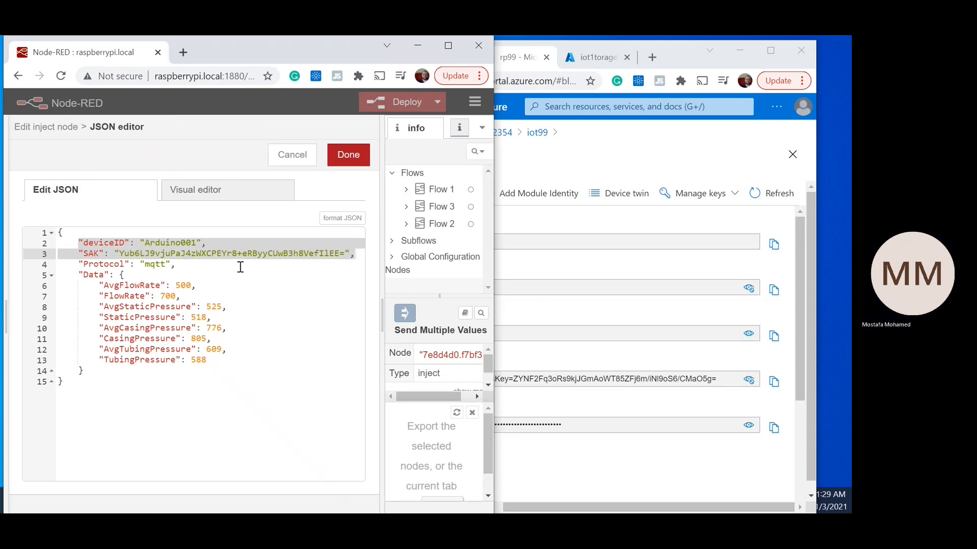
right_click(277, 252)
left_click(312, 287)
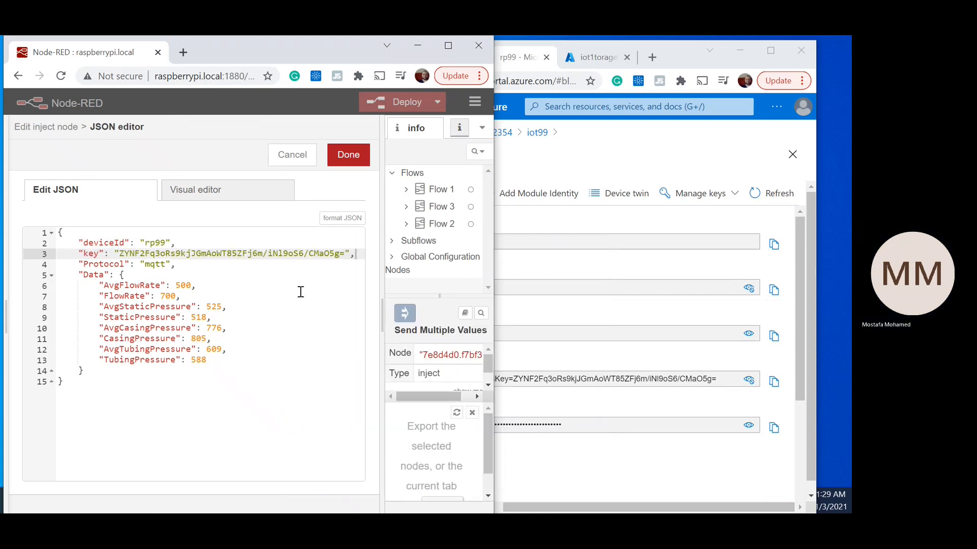
Step: Change the Protocol and Data property names to lowercase protocol and data, and save the Send Multiple Values node
left_click(84, 264)
key("Delete")
type("p")
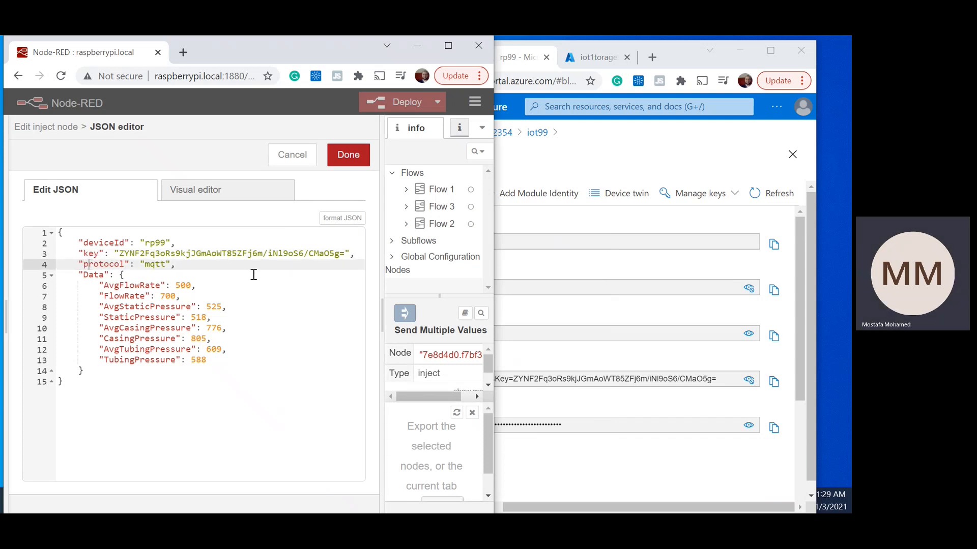
key("Down")
key("Delete")
type("d")
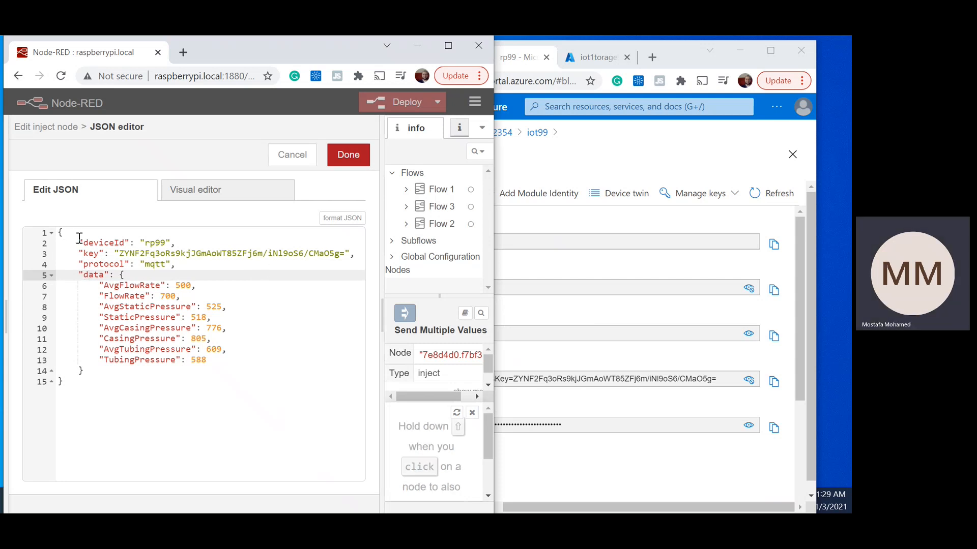
left_click_drag(80, 243, 136, 273)
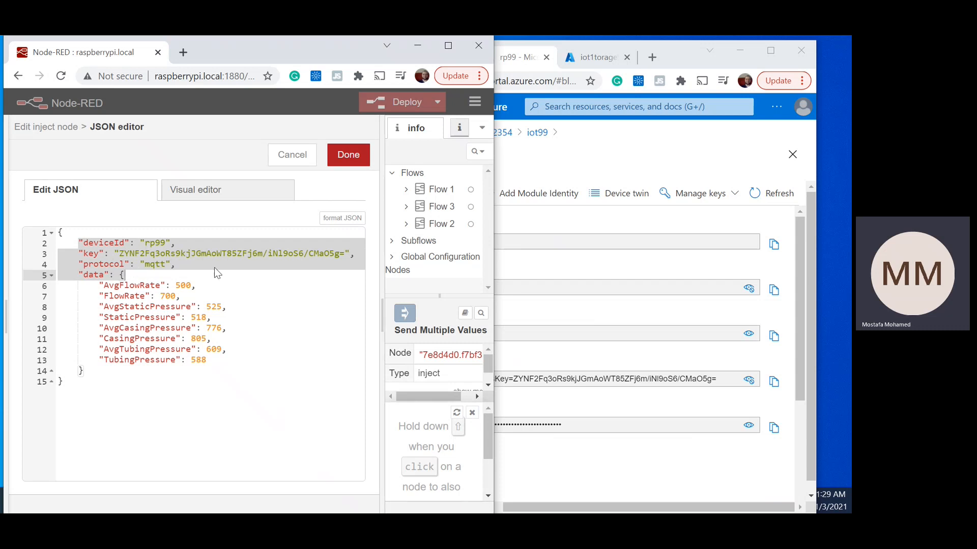
left_click(361, 155)
left_click(361, 156)
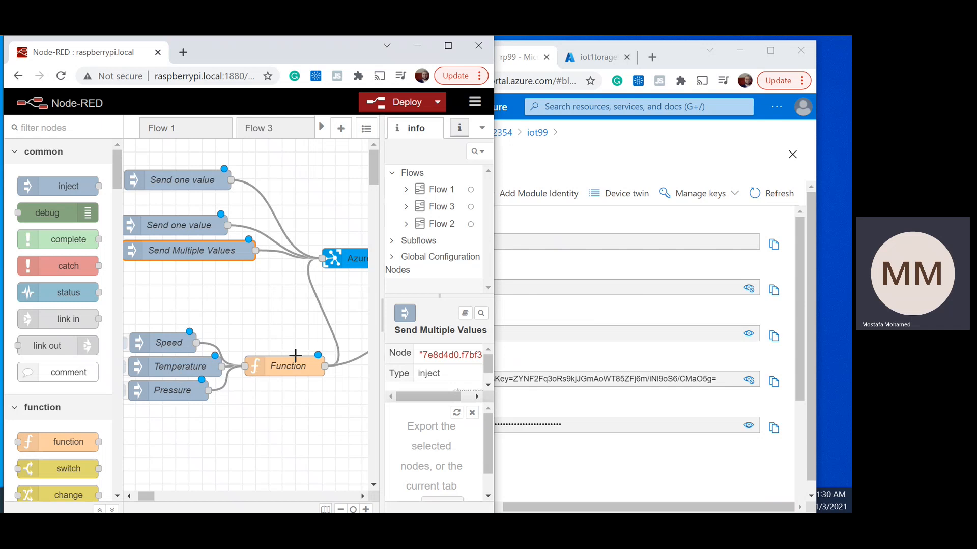
Step: Examine the Speed inject node's payload and topic values, and close it without saving
left_click(173, 343)
double_click(173, 342)
left_click(180, 260)
double_click(175, 260)
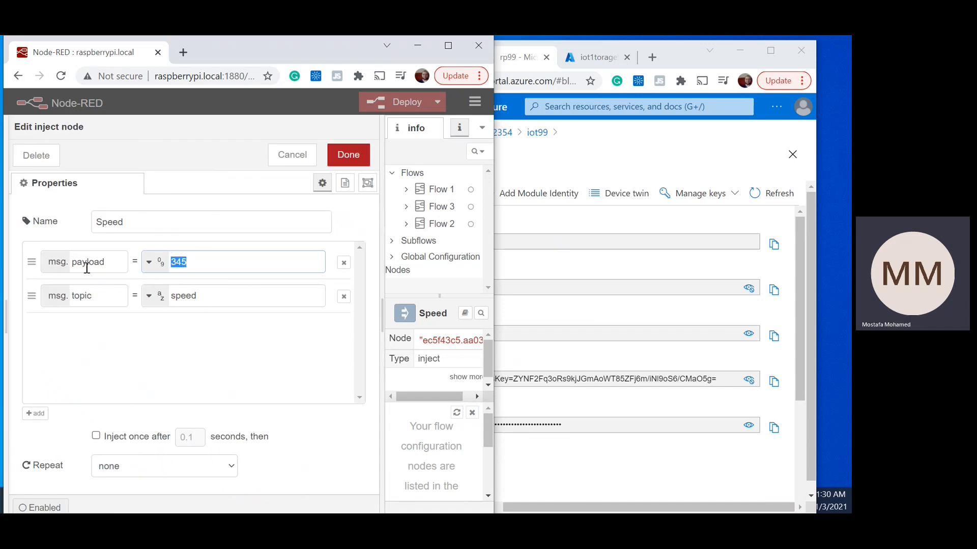
double_click(81, 263)
double_click(170, 260)
double_click(173, 295)
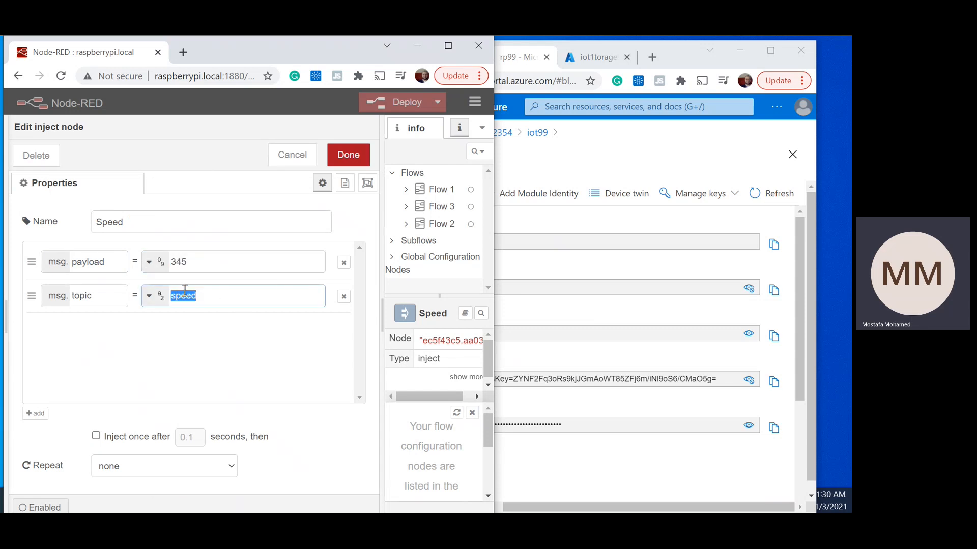
left_click(292, 155)
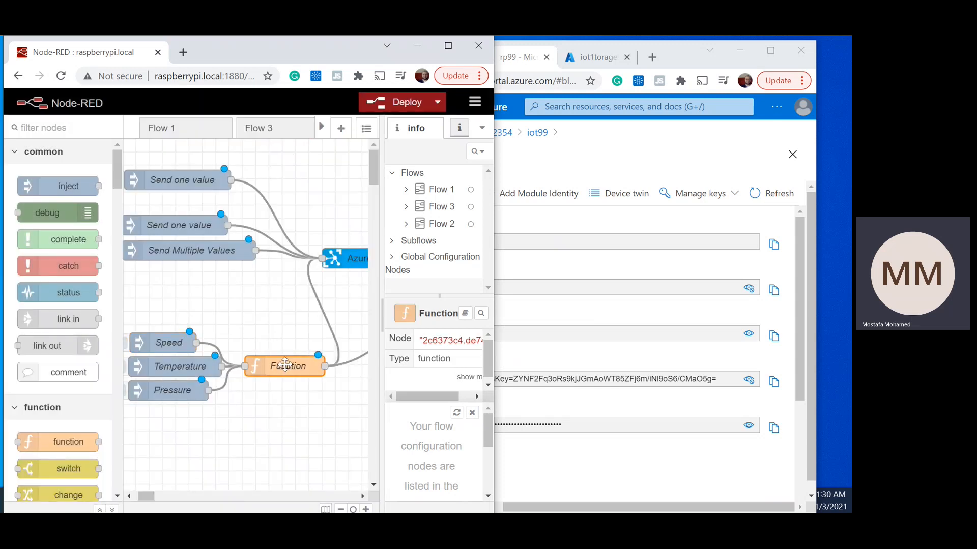
Step: Rename the property names in the Function node's On Message code to deviceId, key, protocol and data
double_click(284, 365)
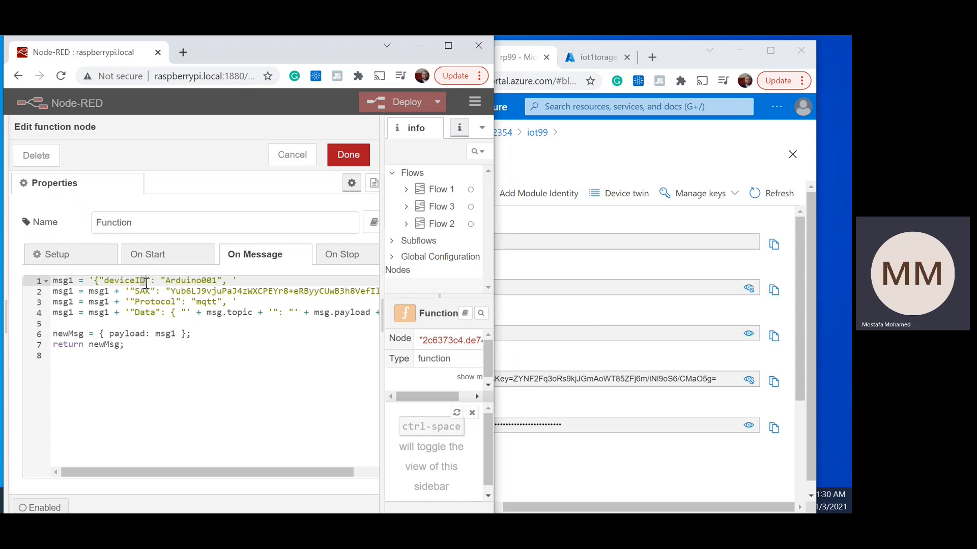
key("BackSpace")
type("d")
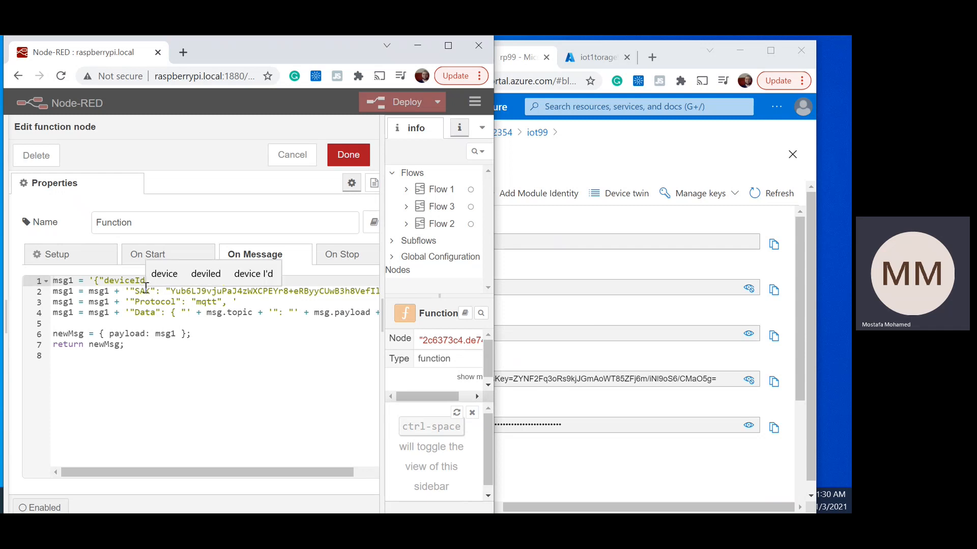
double_click(146, 291)
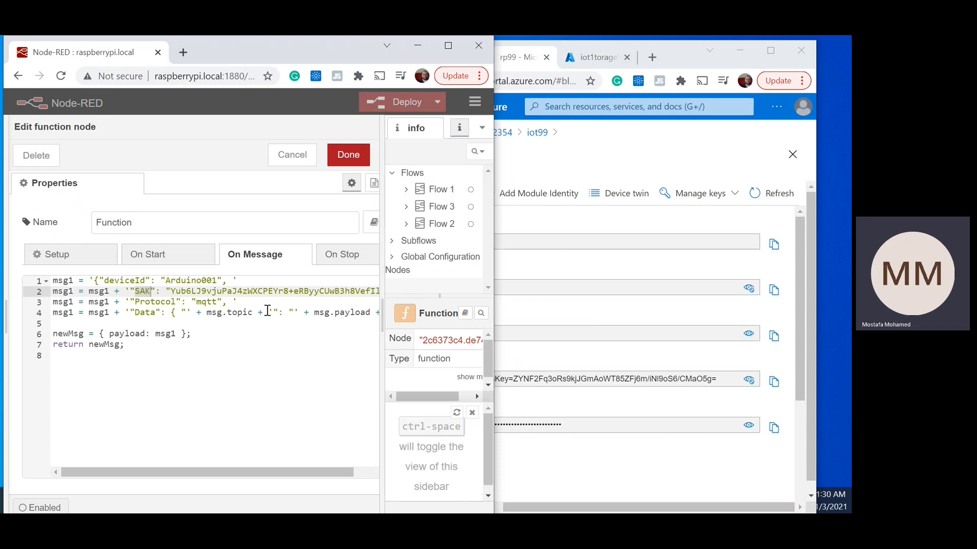
type("key")
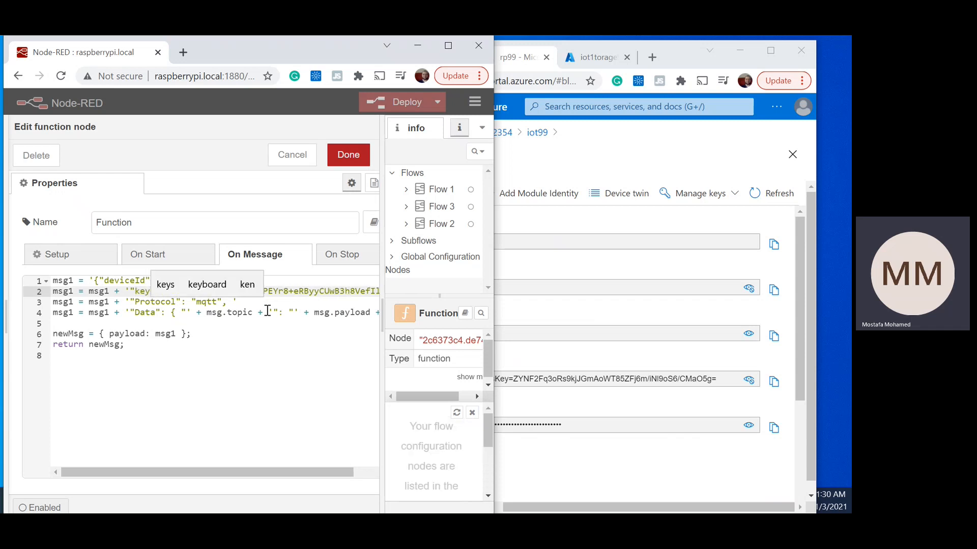
left_click(136, 303)
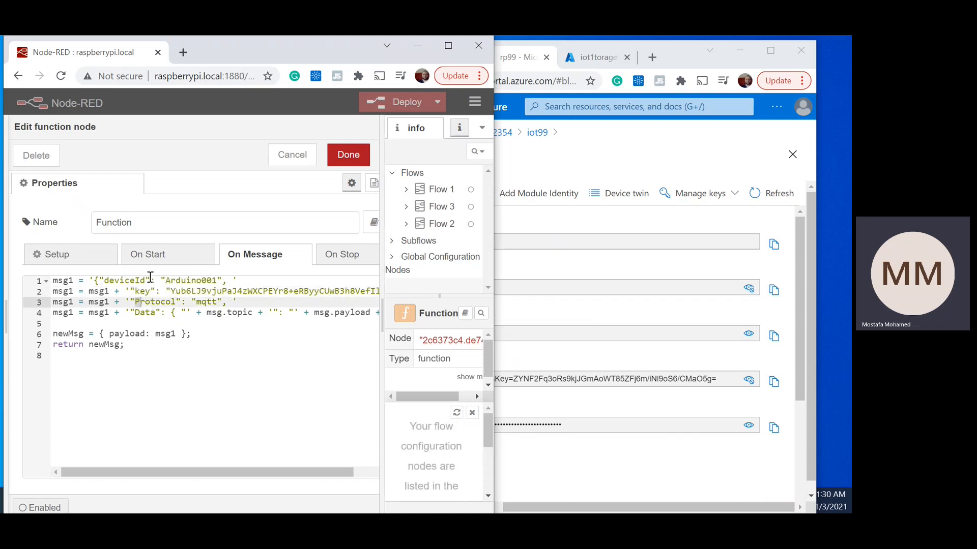
key("Down")
key("Left")
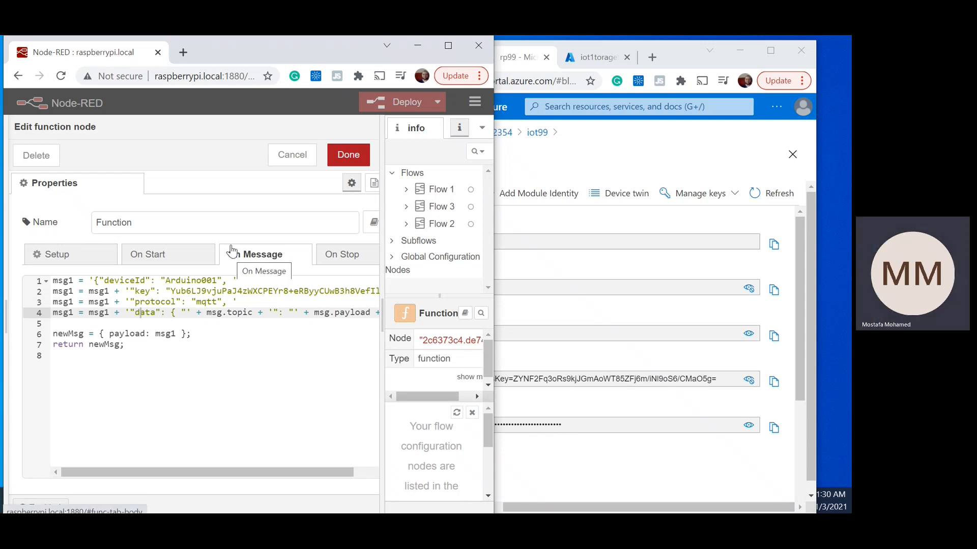
Step: Copy rp99's primary key from the Azure portal and replace the key value in the Function node's code with it
left_click(774, 294)
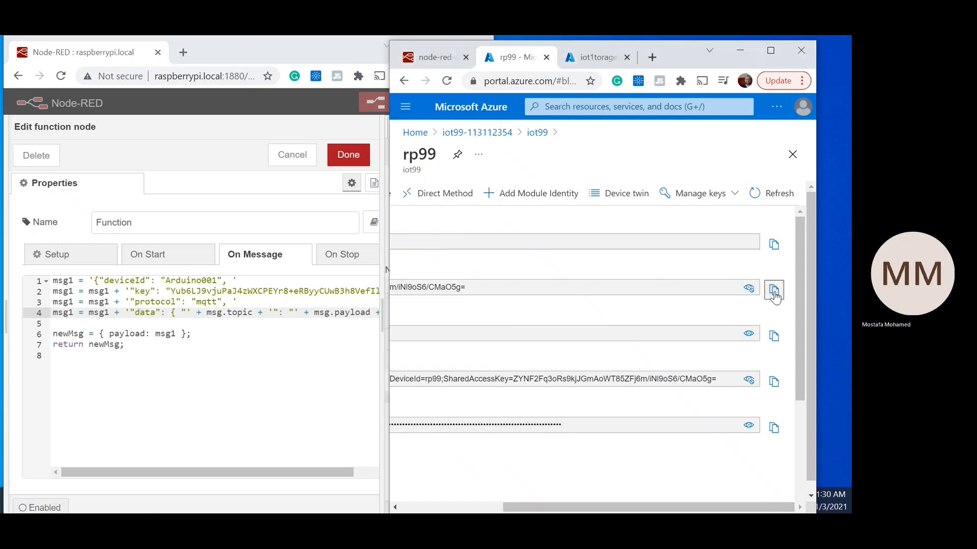
left_click(473, 286)
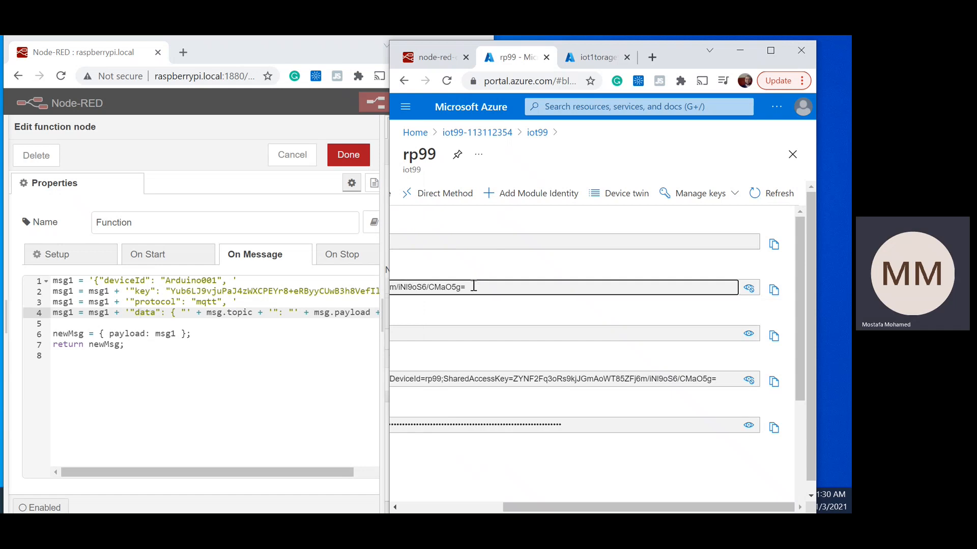
left_click(174, 293)
key("shift+End")
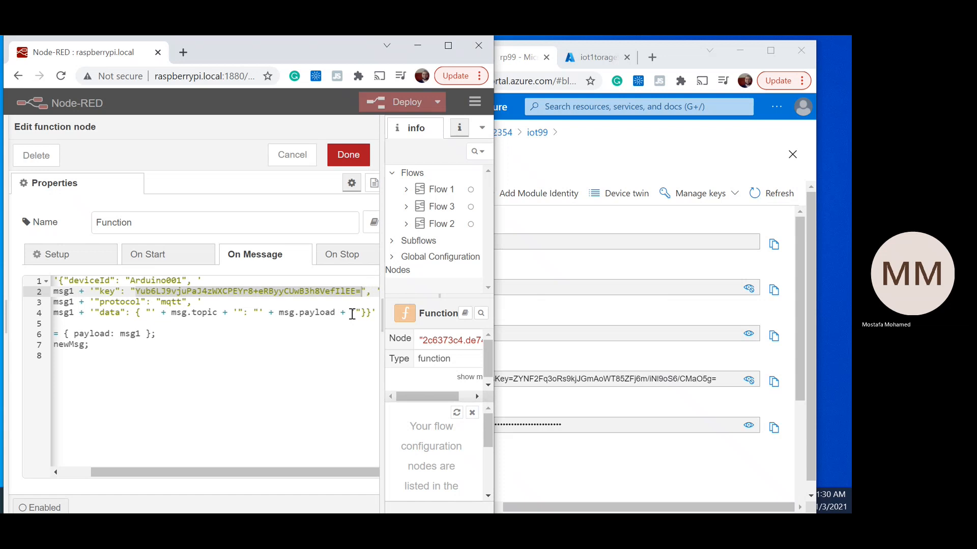
key("ctrl+v")
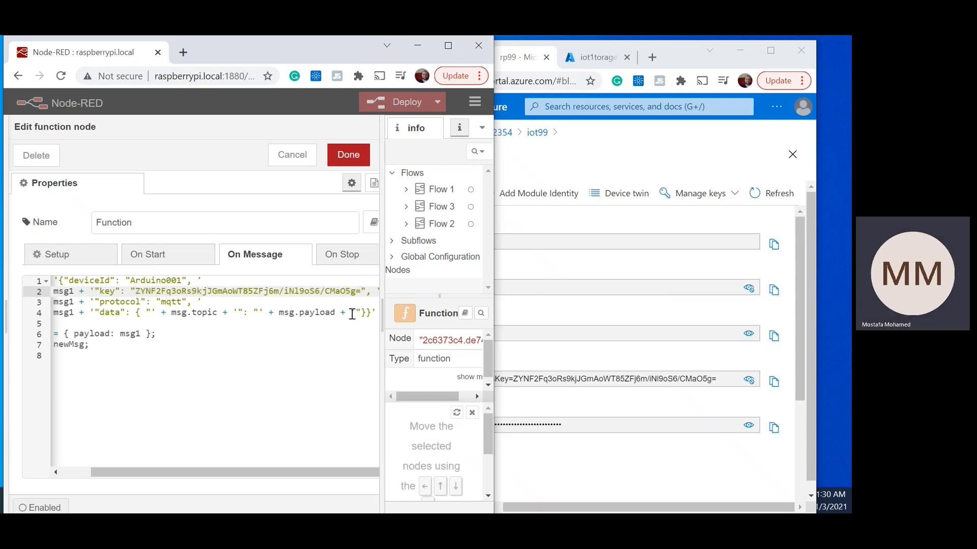
Step: Copy the device ID from the Azure portal and set the deviceId value in the Function code to rp99
key("Up")
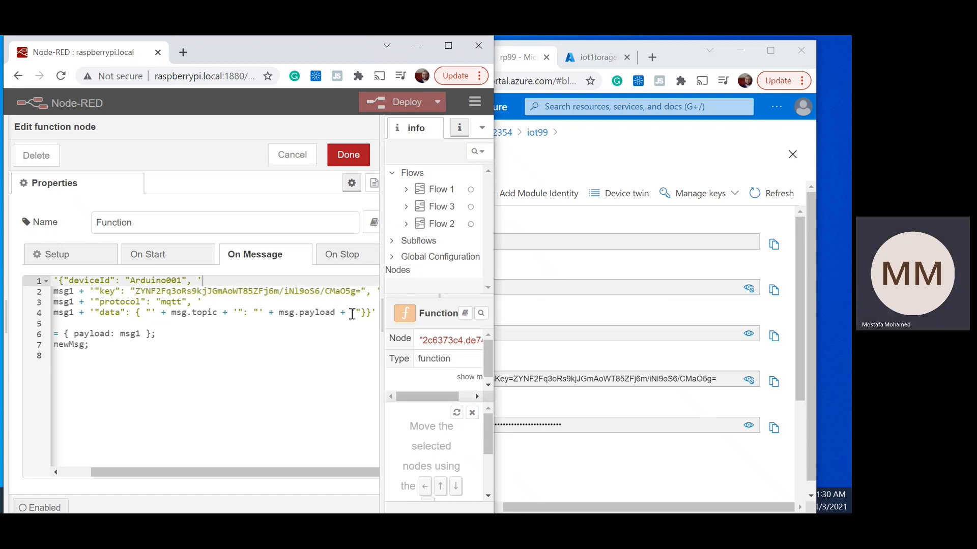
left_click(774, 244)
left_click(160, 281)
double_click(162, 280)
key("ctrl+v")
left_click_drag(217, 472, 184, 474)
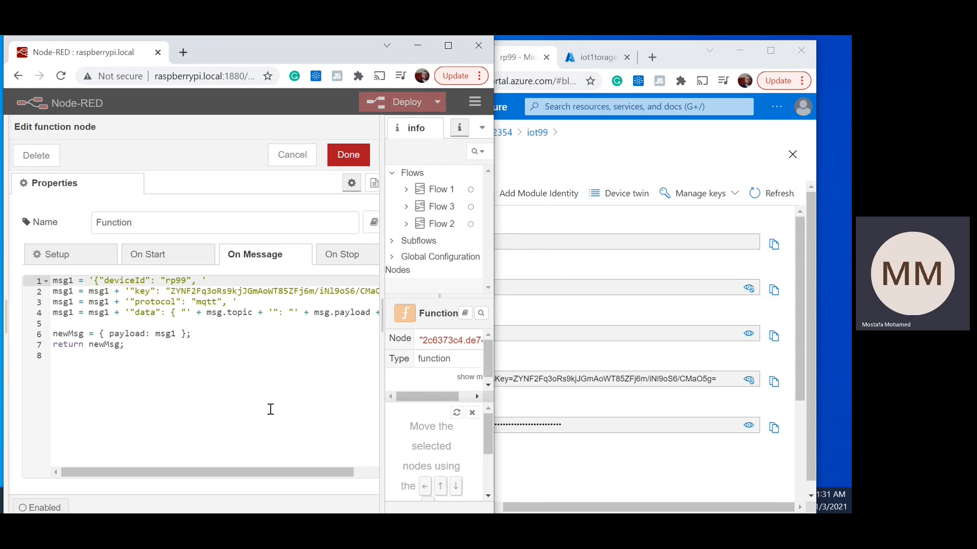
Step: Check how the Function code builds the data line from msg.topic and msg.payload, and save the node
left_click_drag(207, 312, 375, 321)
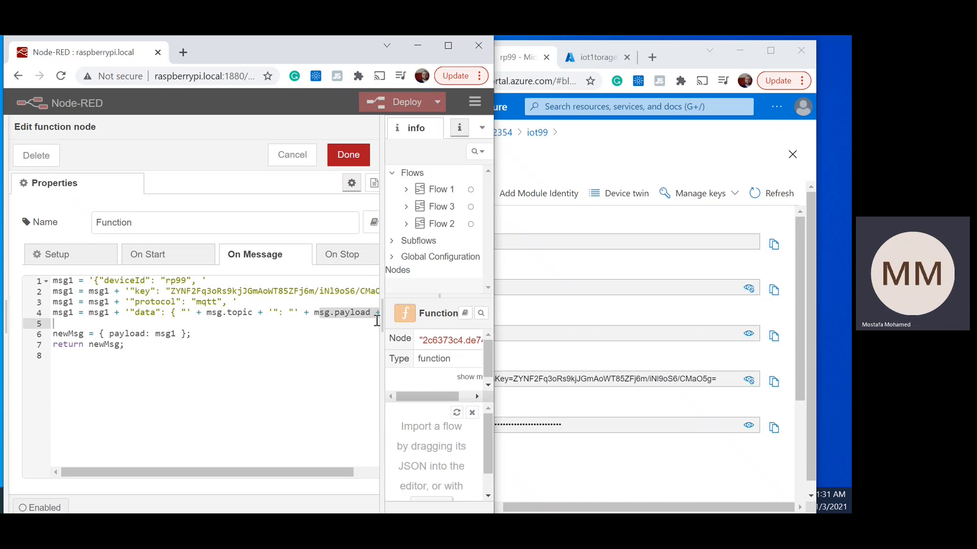
left_click(263, 306)
left_click_drag(268, 308, 223, 309)
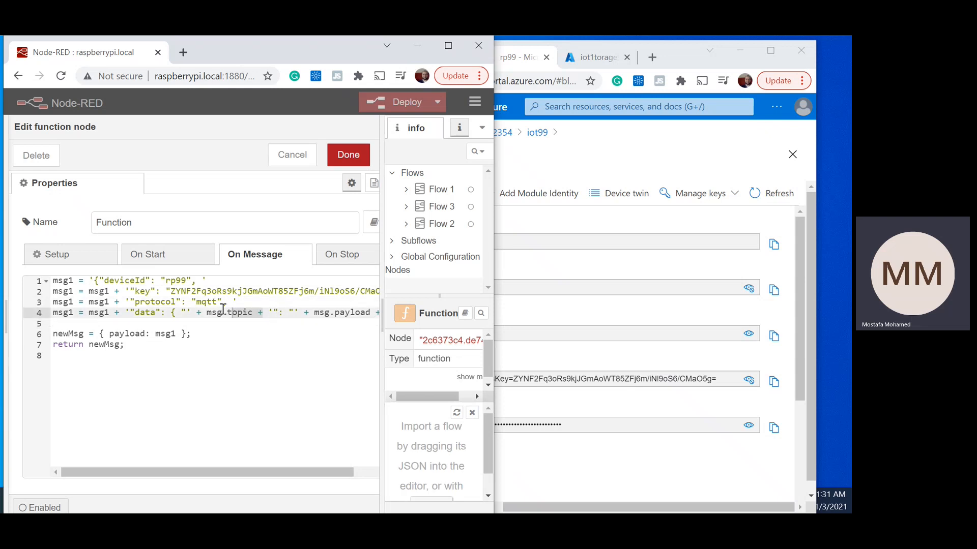
left_click_drag(270, 472, 300, 471)
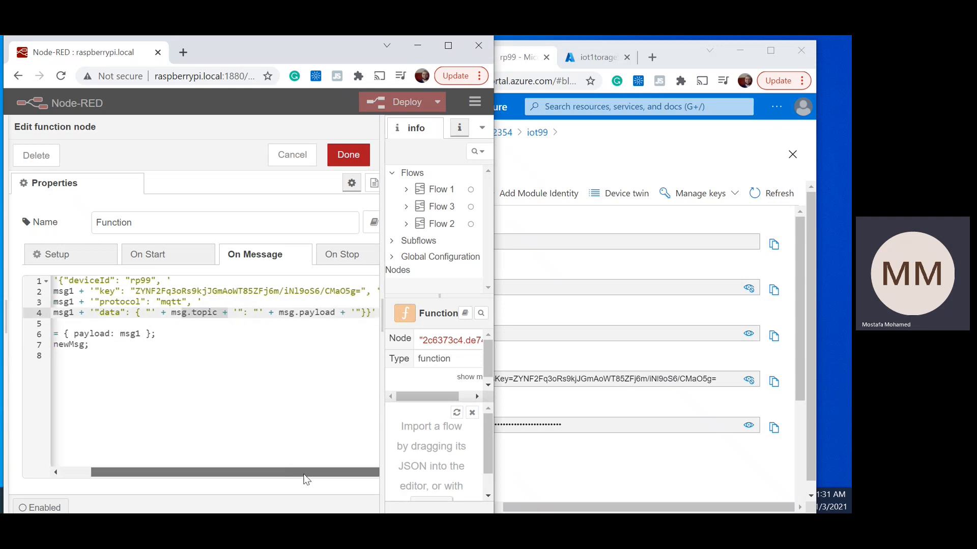
left_click_drag(340, 313, 202, 302)
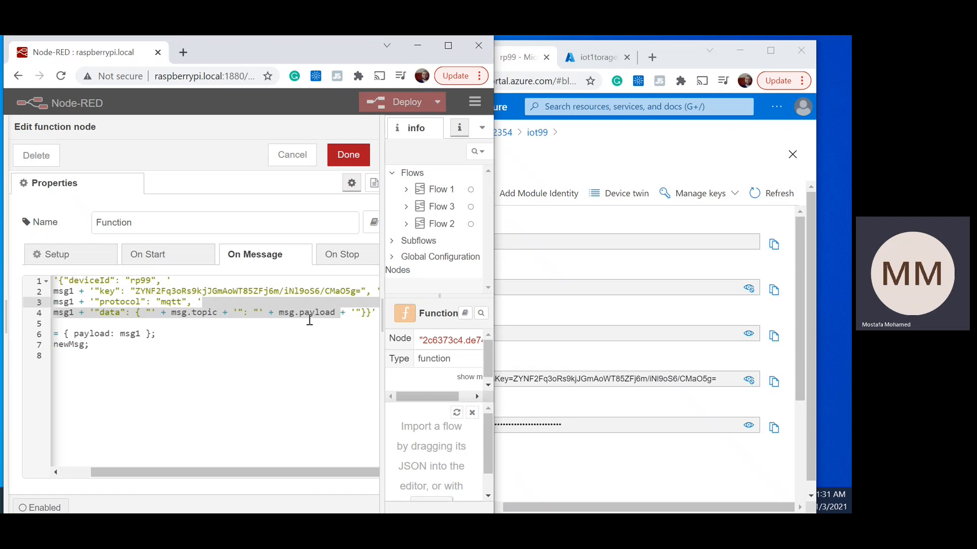
left_click(329, 335)
left_click_drag(309, 474, 280, 473)
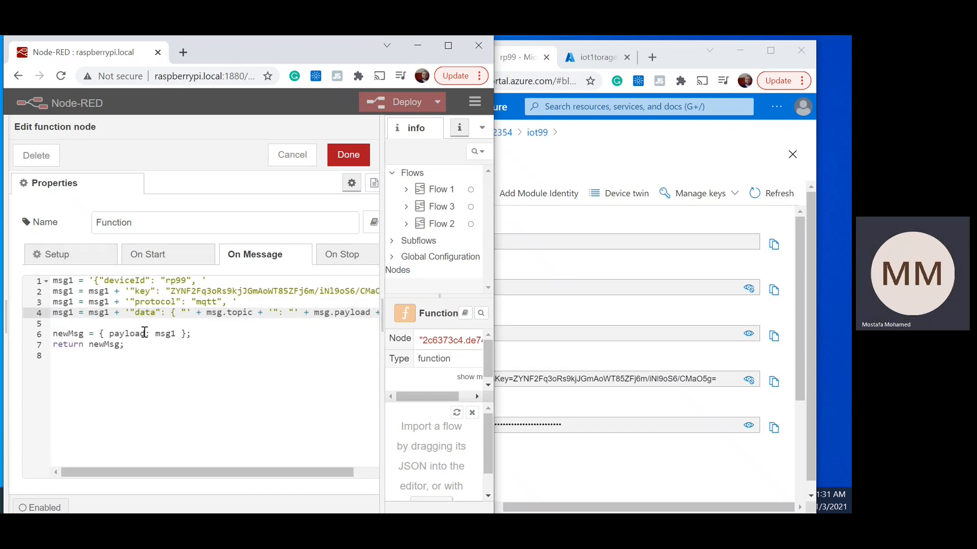
left_click(175, 348)
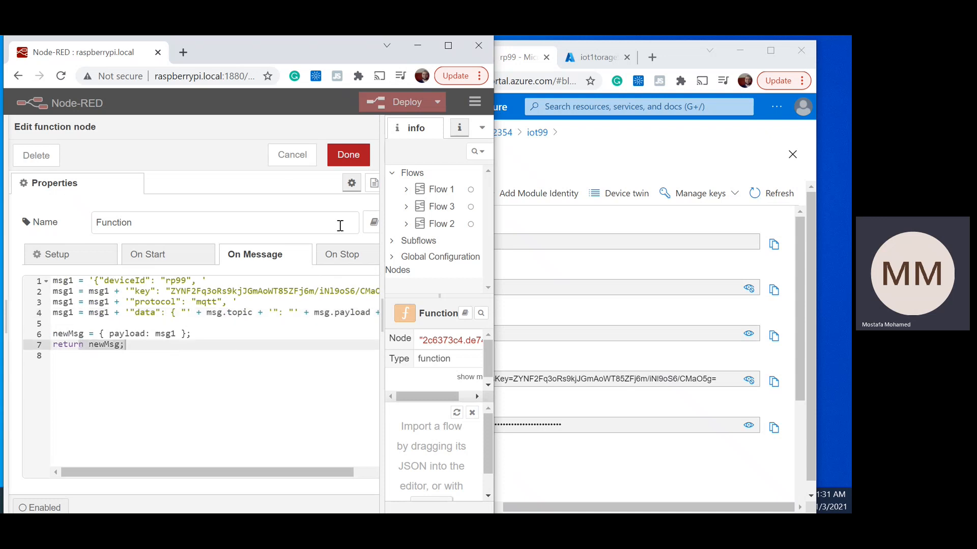
left_click(350, 155)
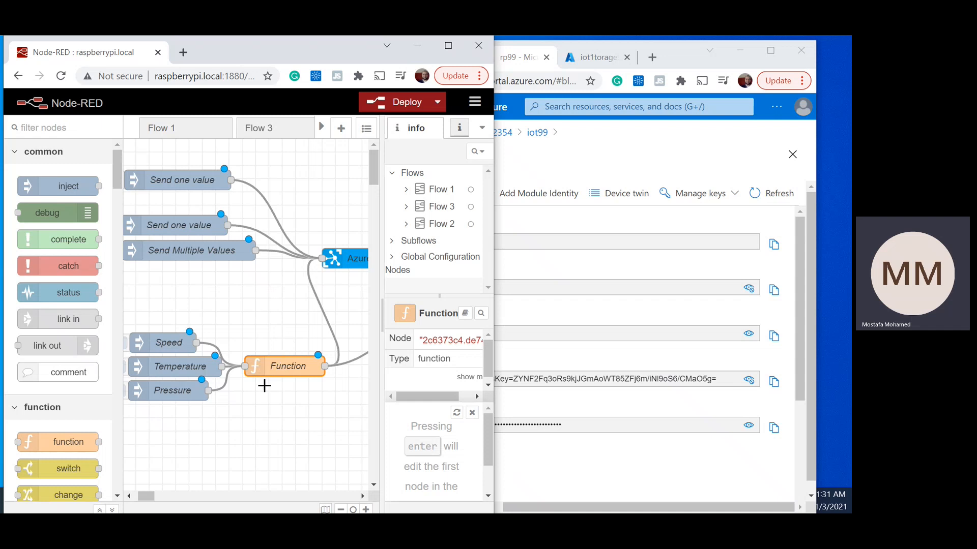
left_click(268, 385)
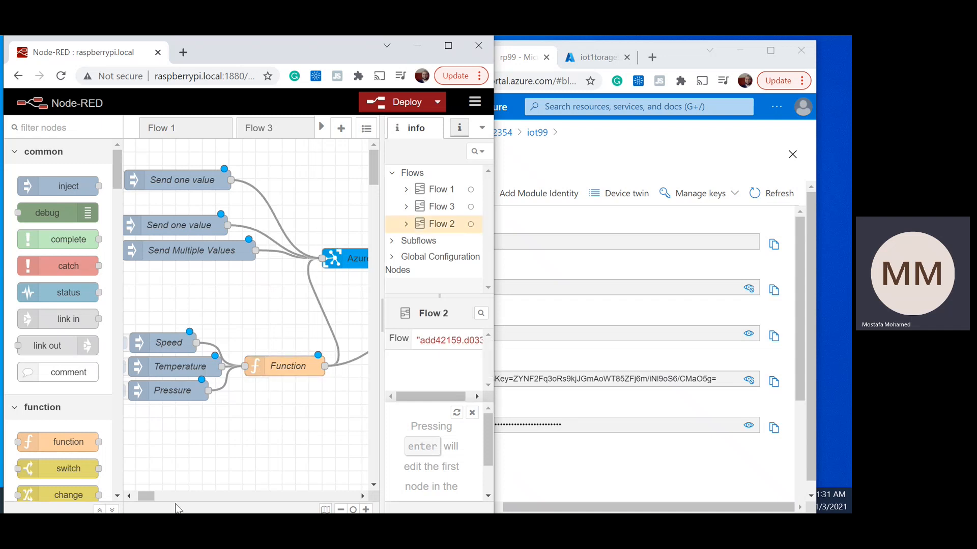
Step: Select the msg.payload debug node, widen the sidebar and show the debug messages in it
left_click_drag(151, 496, 162, 498)
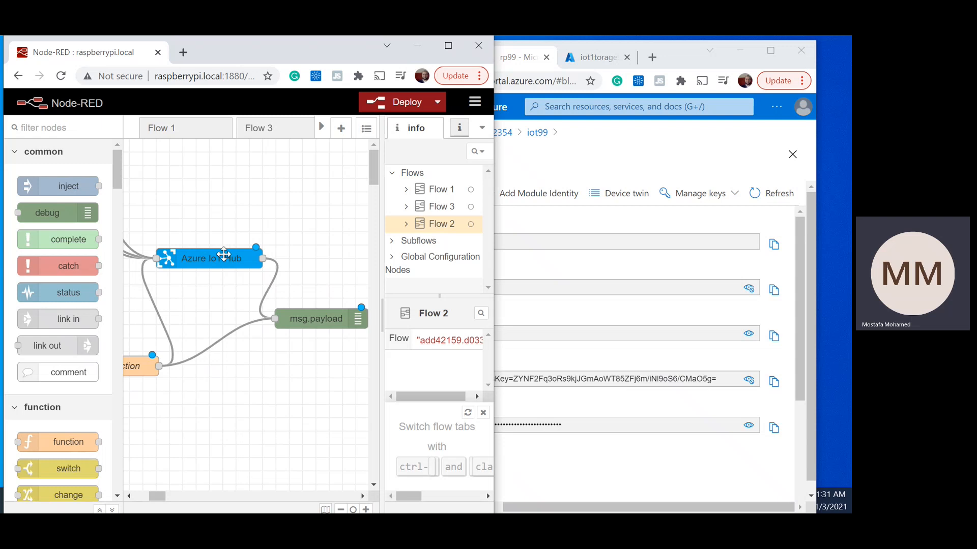
left_click(305, 311)
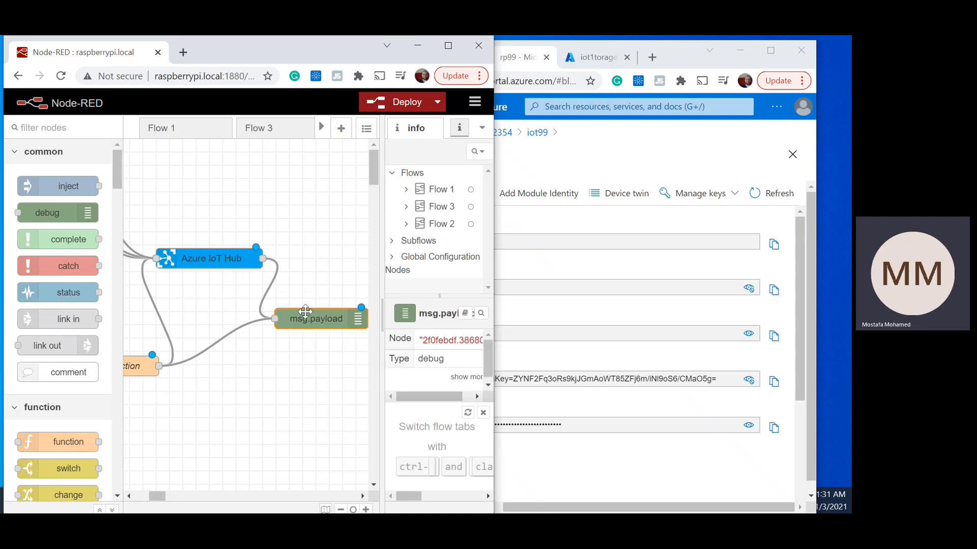
left_click_drag(385, 389, 286, 386)
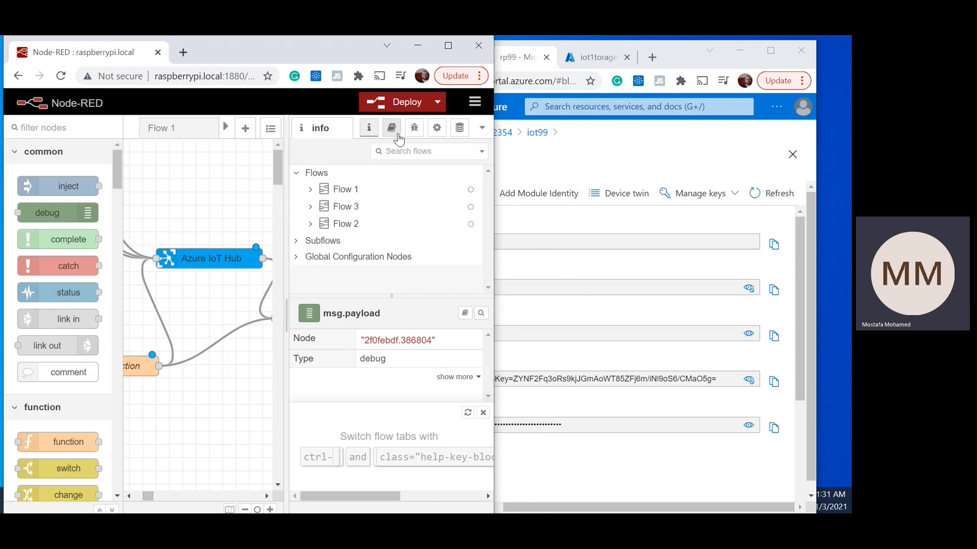
left_click(414, 128)
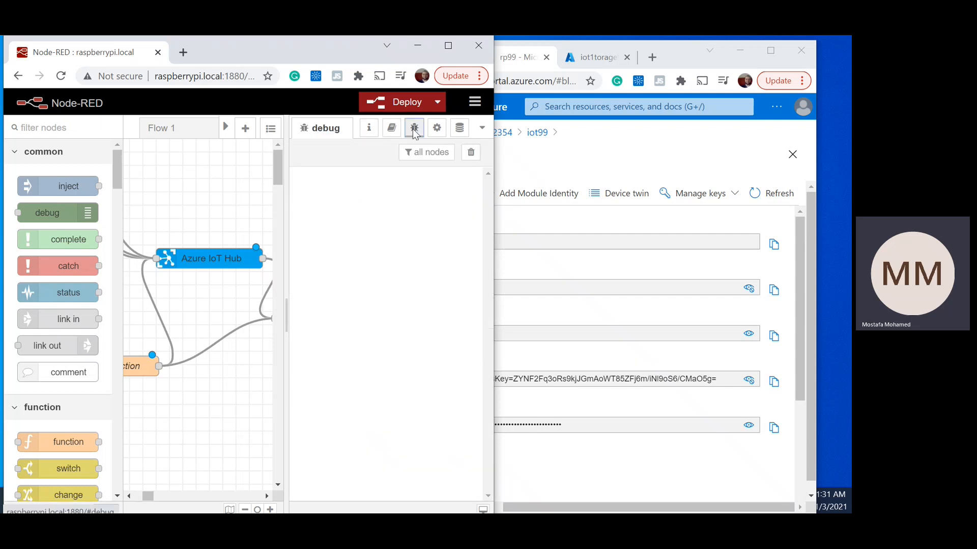
Step: Enable system console output for the msg.payload debug node and save it
mouse_move(156, 498)
left_mouse_down()
mouse_move(166, 501)
mouse_move(156, 501)
left_mouse_up()
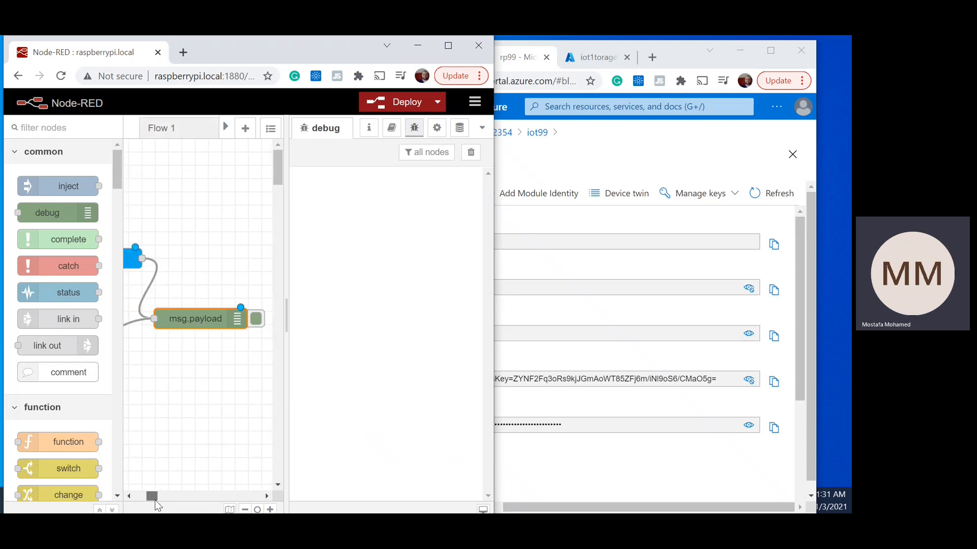
double_click(191, 315)
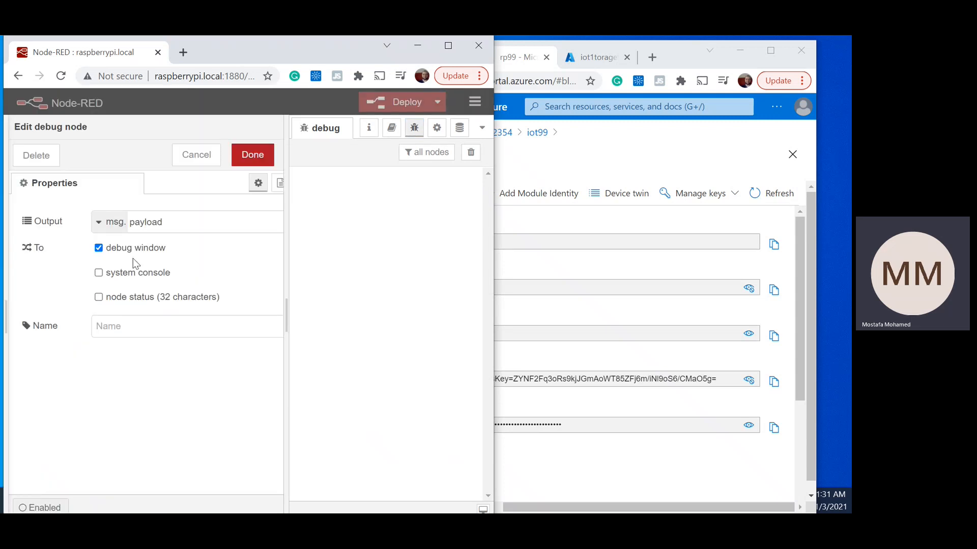
left_click(99, 274)
left_click(253, 157)
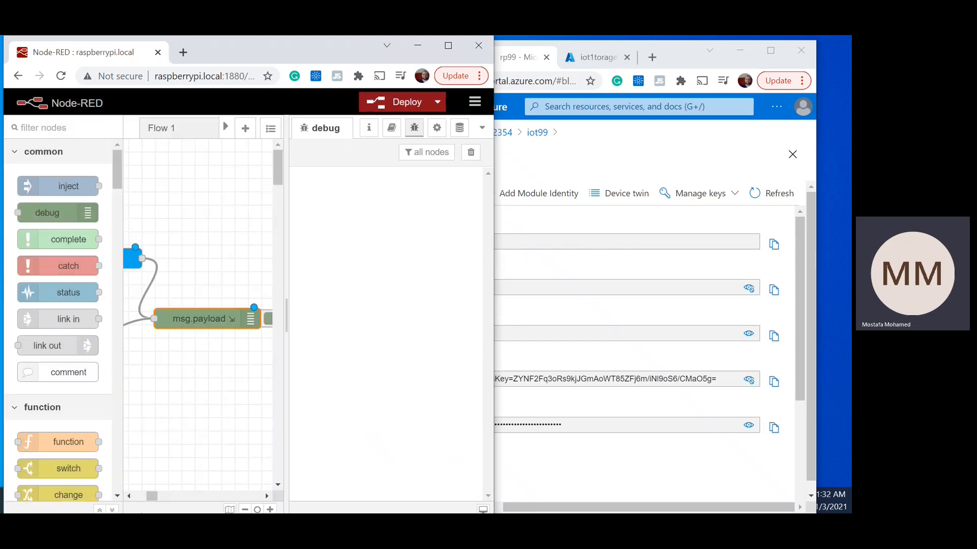
Step: Deploy the changed flows and switch to the Node-RED console to check its latest log entries
left_click_drag(151, 498, 145, 499)
left_click(413, 96)
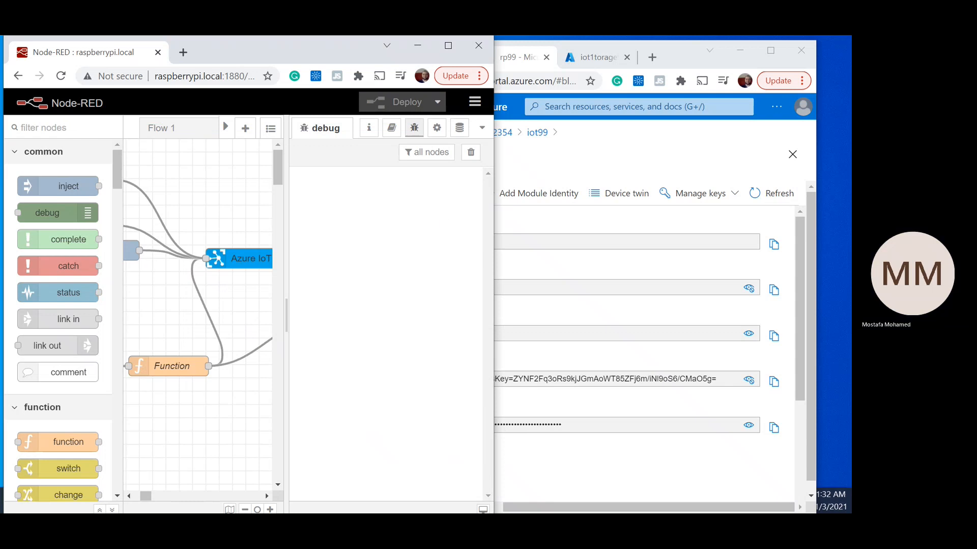
key("alt+Tab")
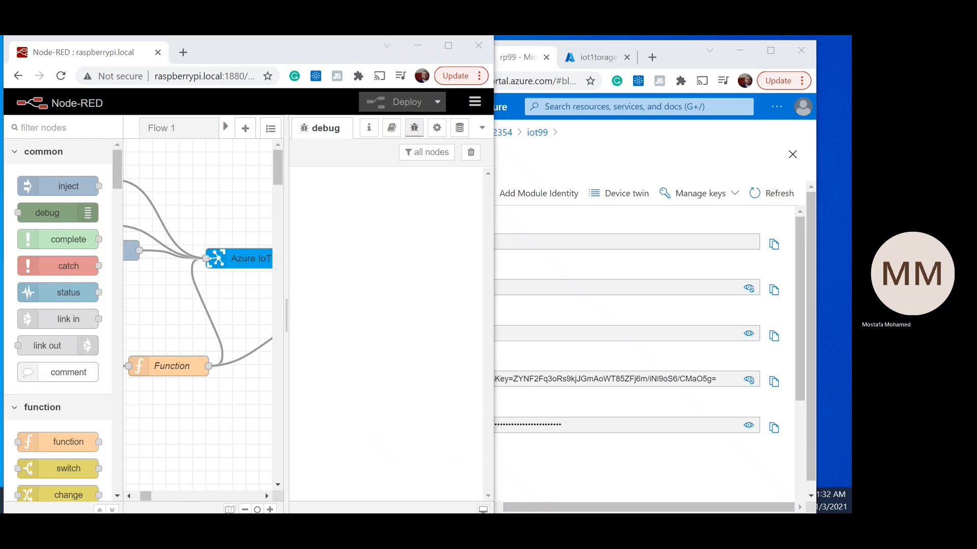
key("alt+Tab")
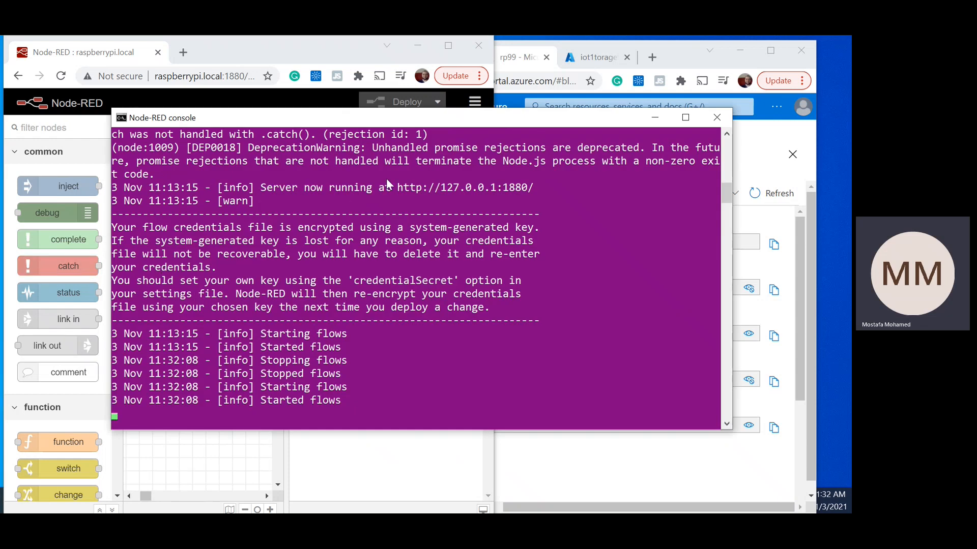
scroll(328, 392, "down", 1)
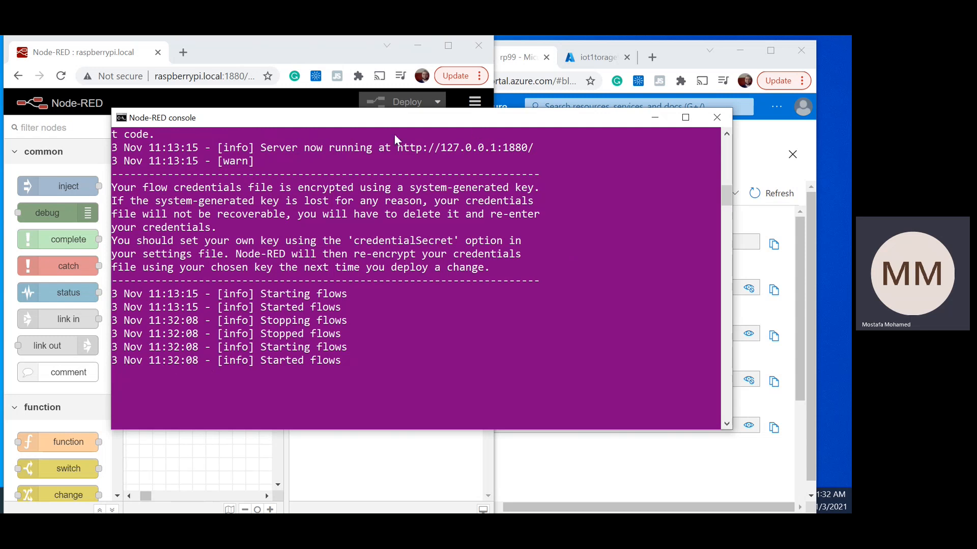
Step: Move the Node-RED console window away from the flow canvas, return to the flow editor and narrow its debug sidebar
left_click_drag(380, 125, 500, 183)
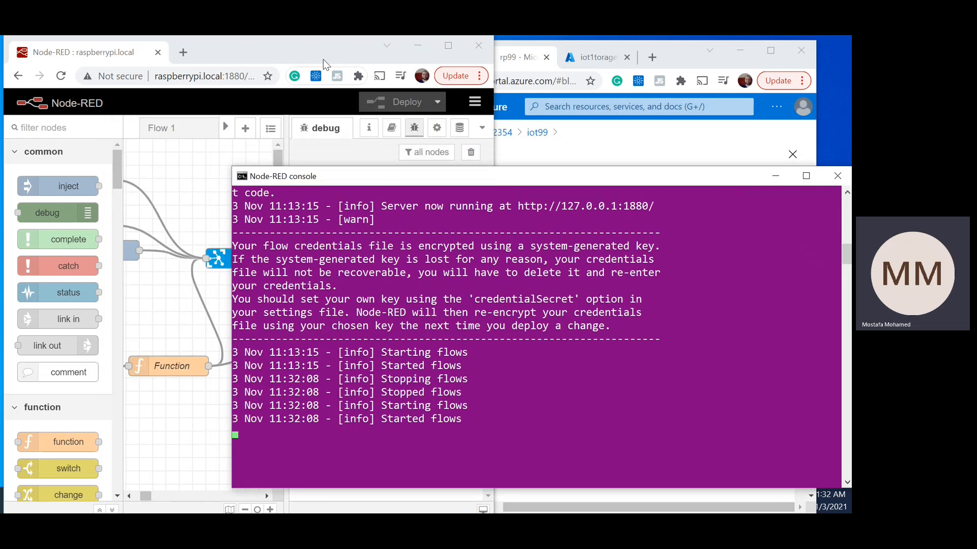
left_click(323, 59)
left_click_drag(285, 425, 320, 427)
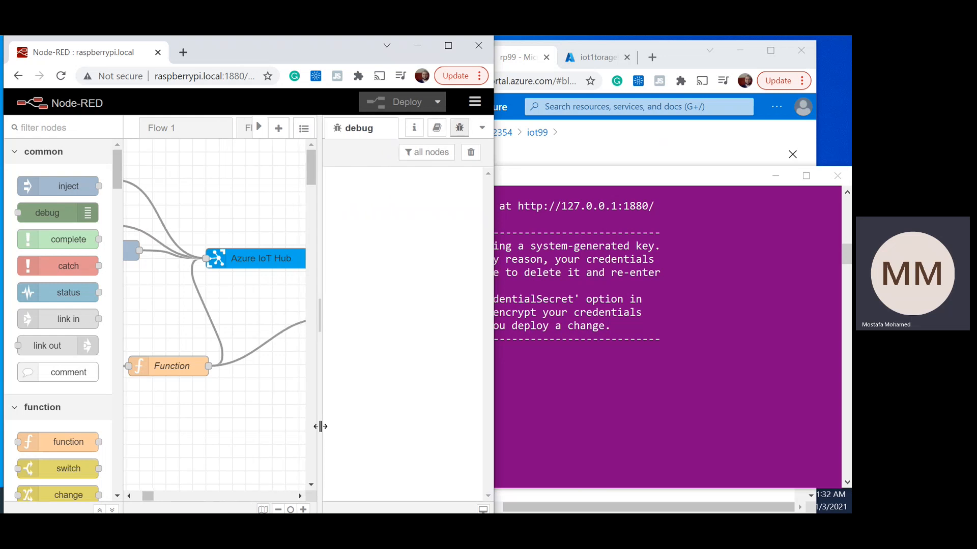
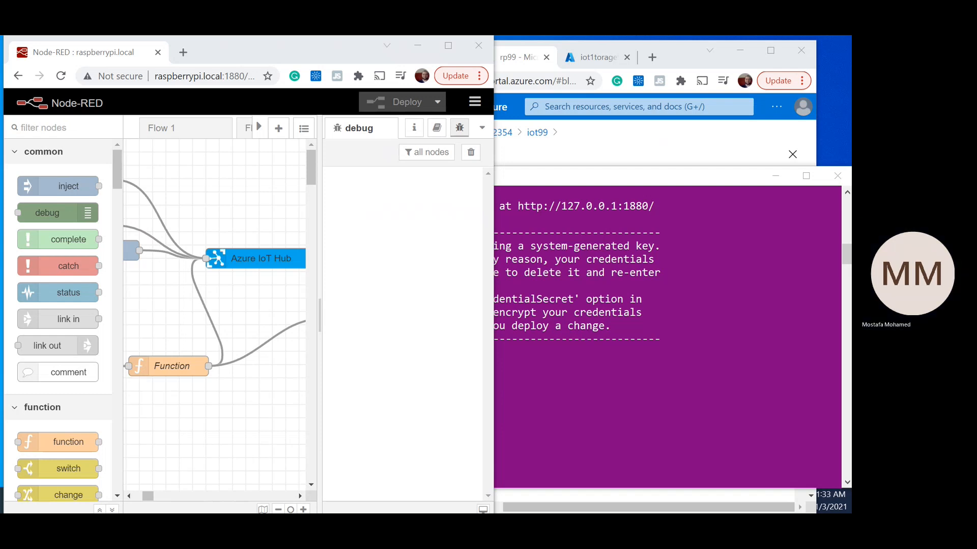
Step: Switch to Visual Studio Code, search the extension marketplace for "azure iot" and open the Azure IoT Tools details
left_click_drag(0, 156, 386, 50)
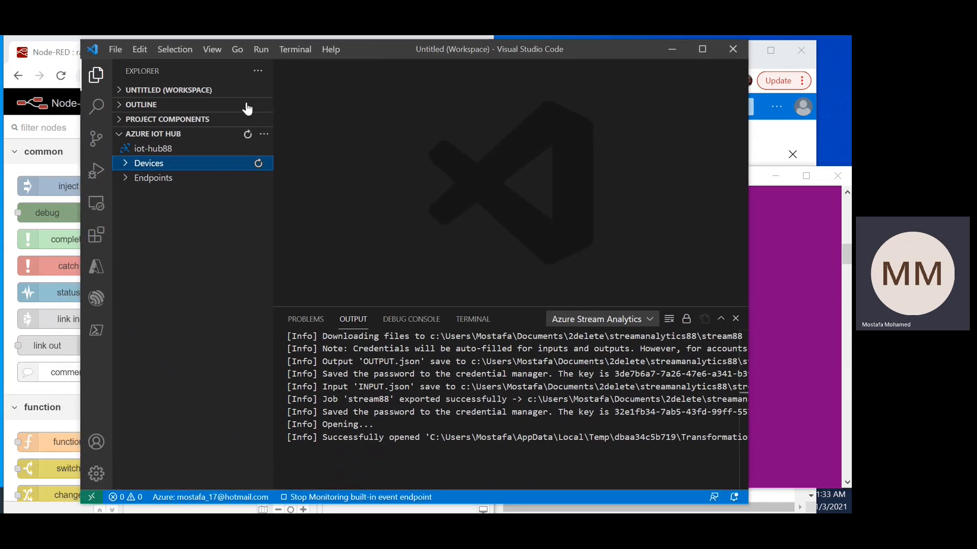
left_click(96, 235)
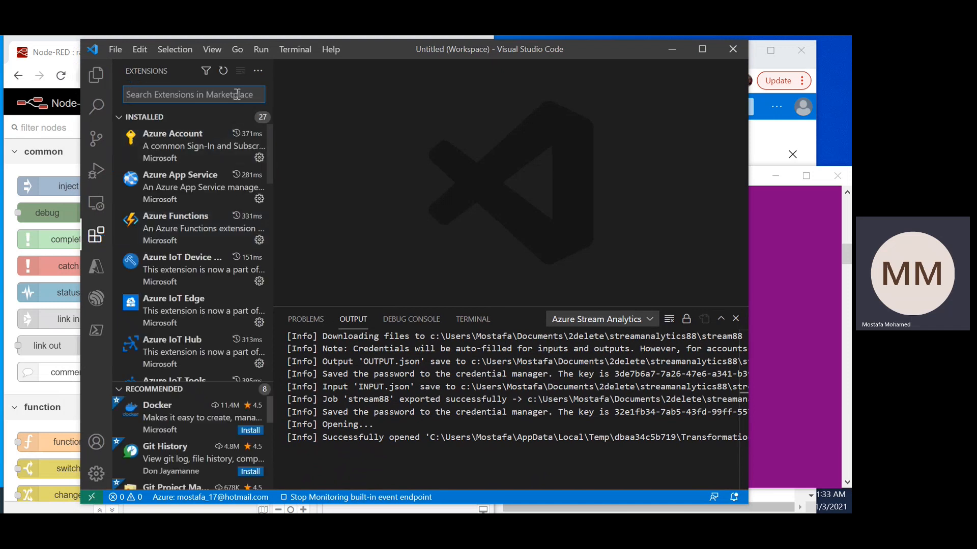
type("az")
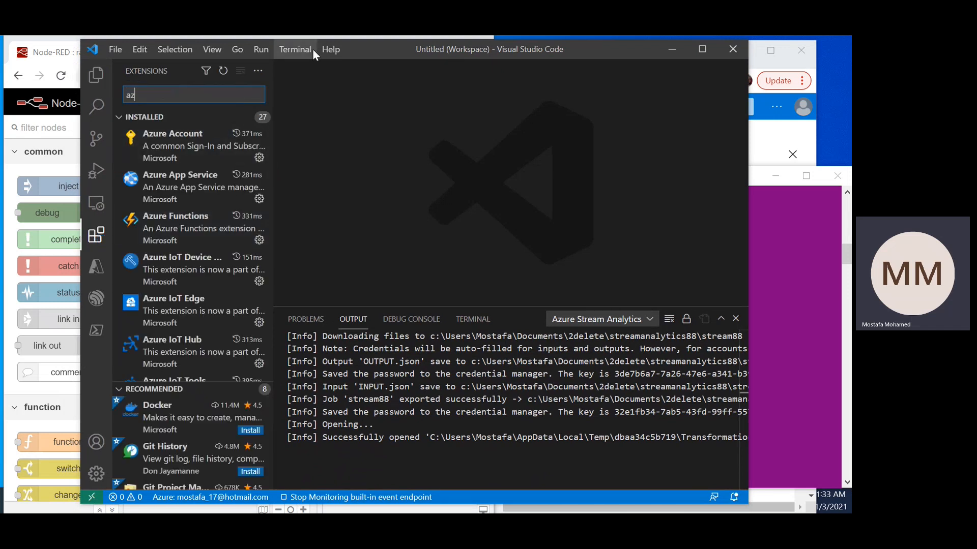
type("ure ")
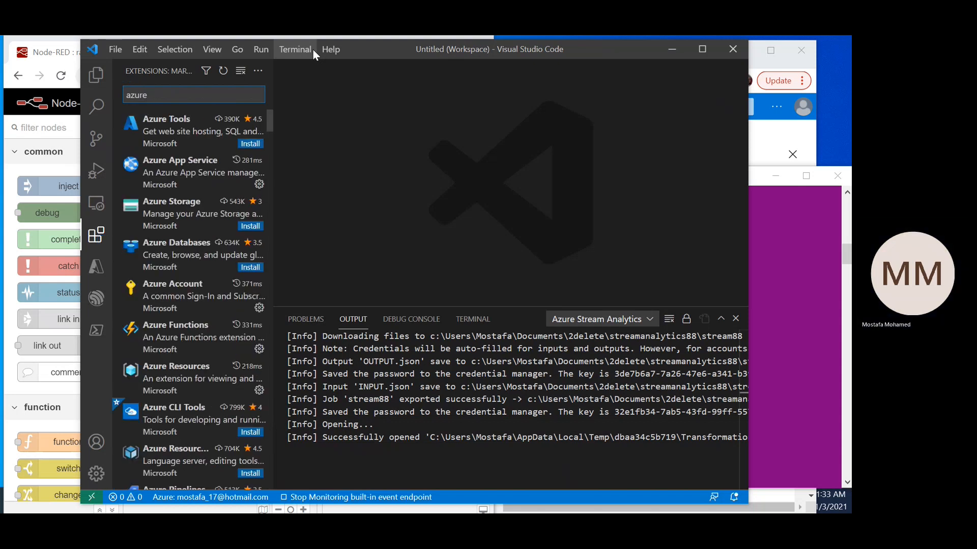
type("iot")
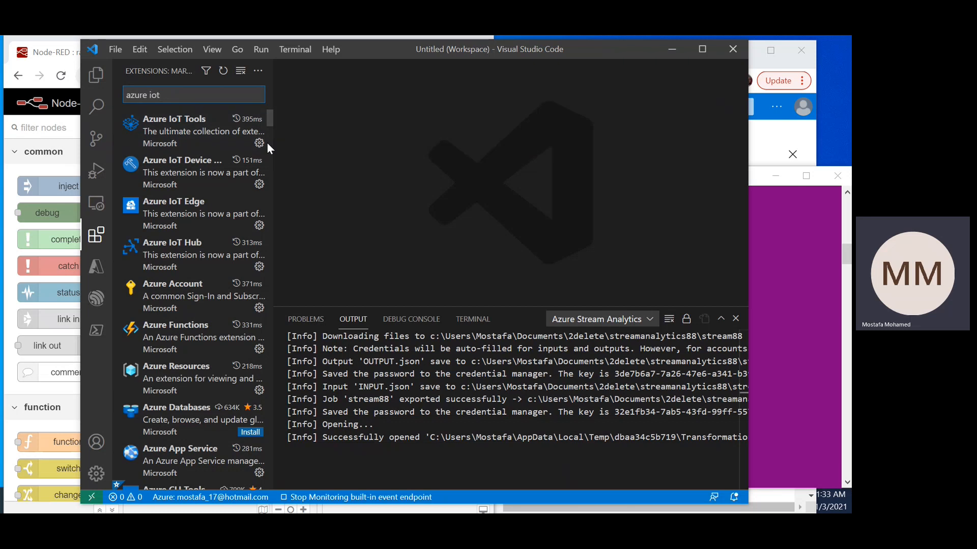
left_click(209, 142)
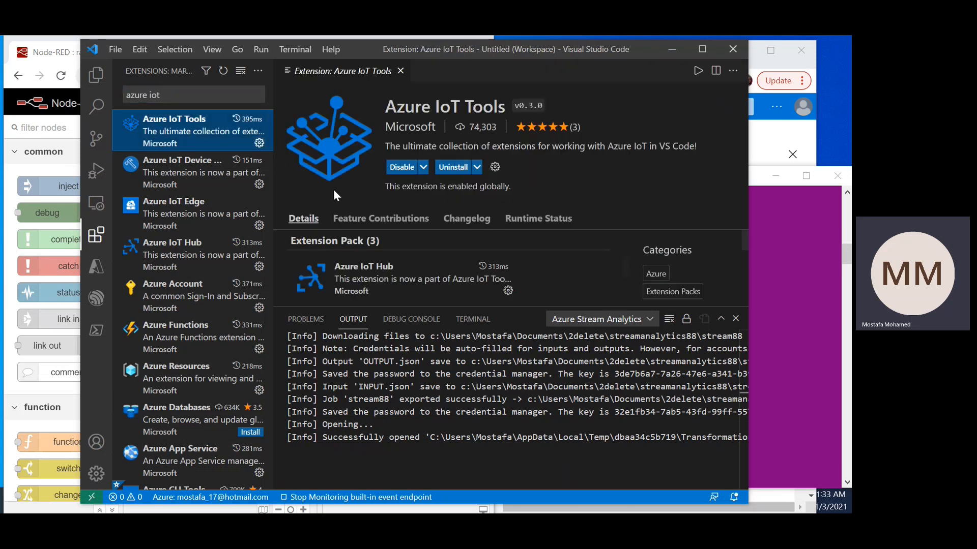
Step: Widen the extensions sidebar and review the extensions included in the Azure IoT Tools extension pack
left_click_drag(273, 188, 293, 187)
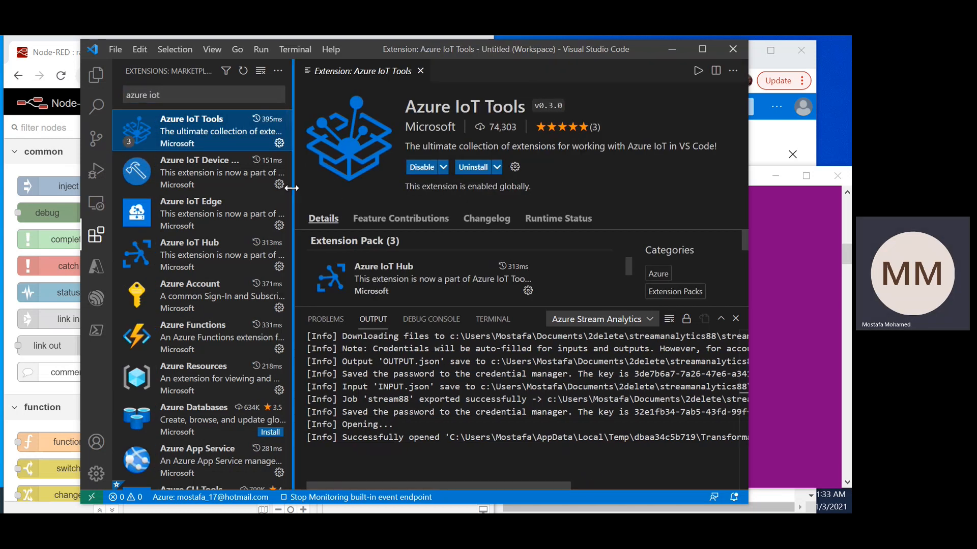
mouse_move(441, 273)
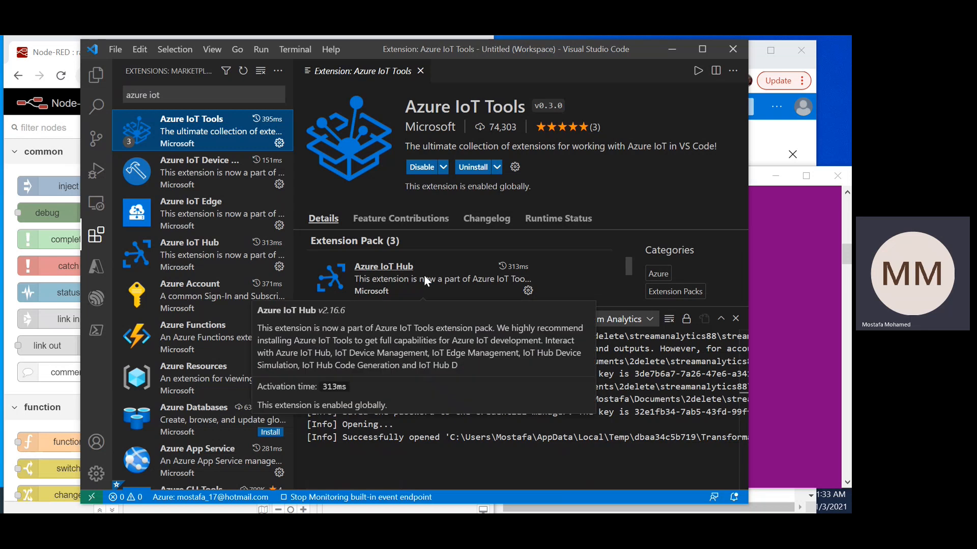
left_click_drag(630, 271, 620, 308)
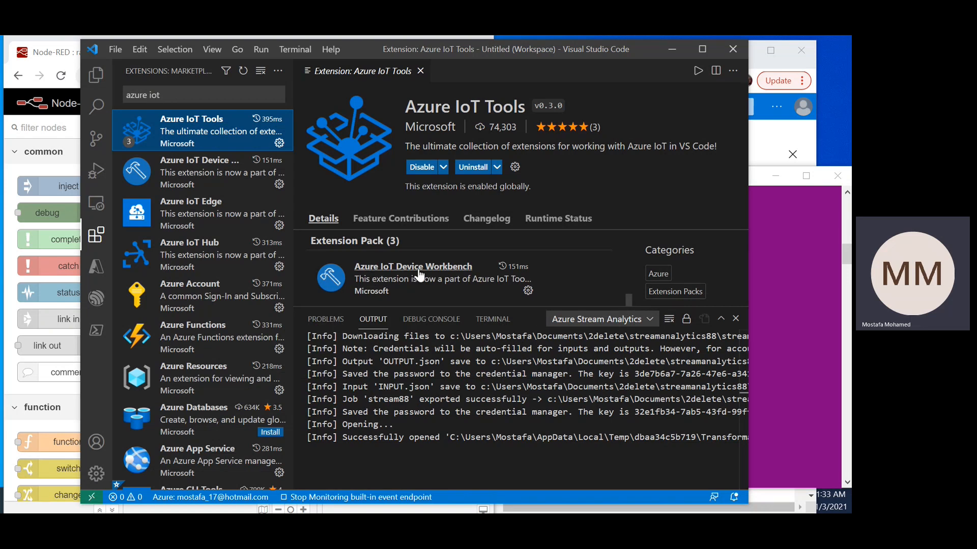
scroll(471, 278, "up", 3)
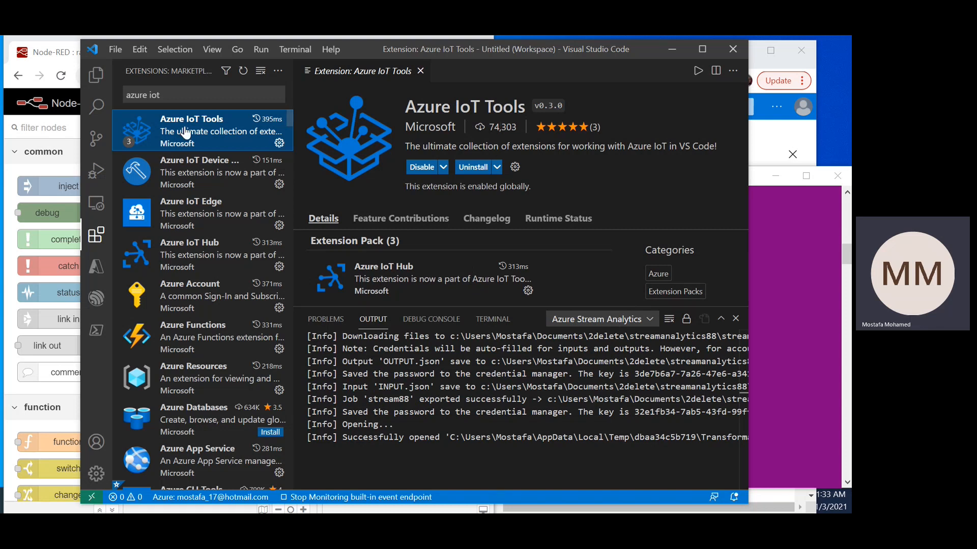
Step: Return to the Explorer and try to select another IoT hub in place of iot-hub88
left_click(97, 78)
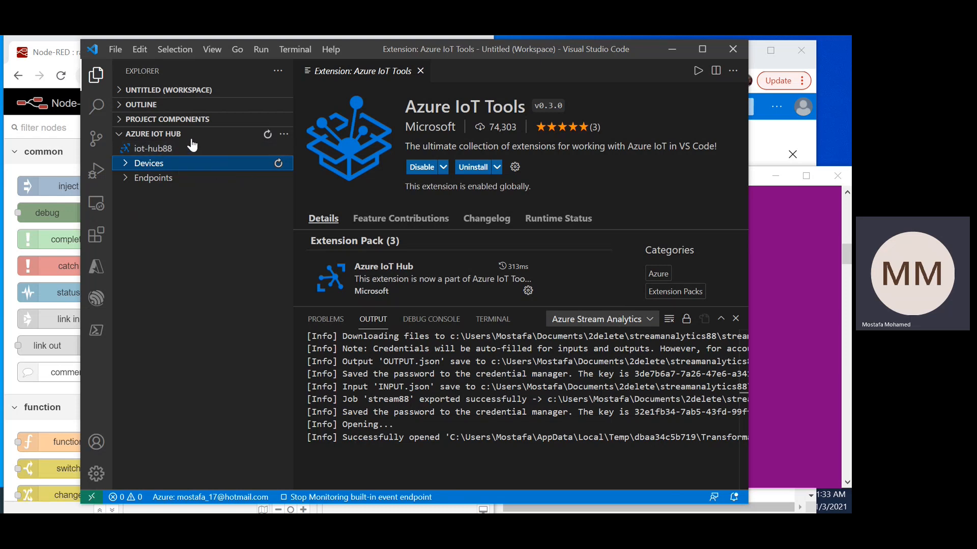
left_click(283, 134)
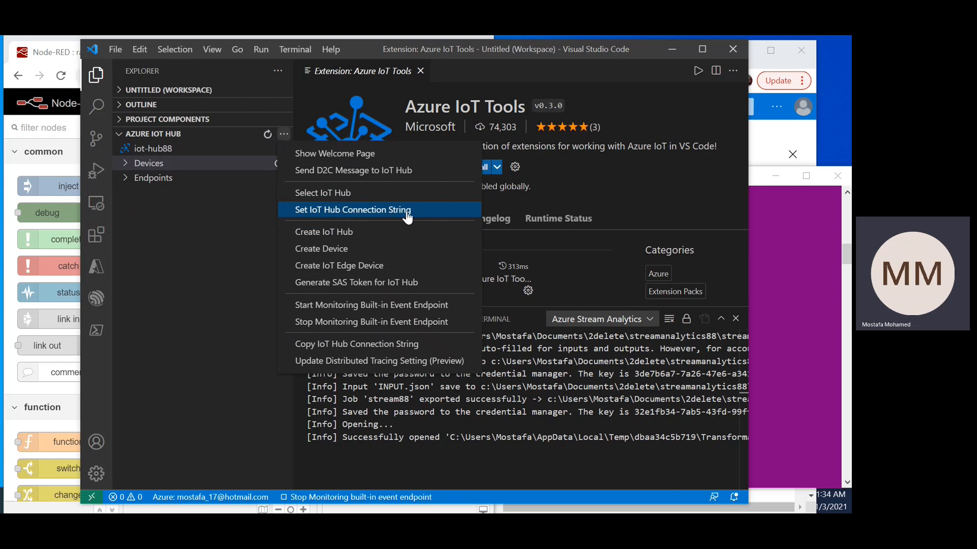
left_click(329, 193)
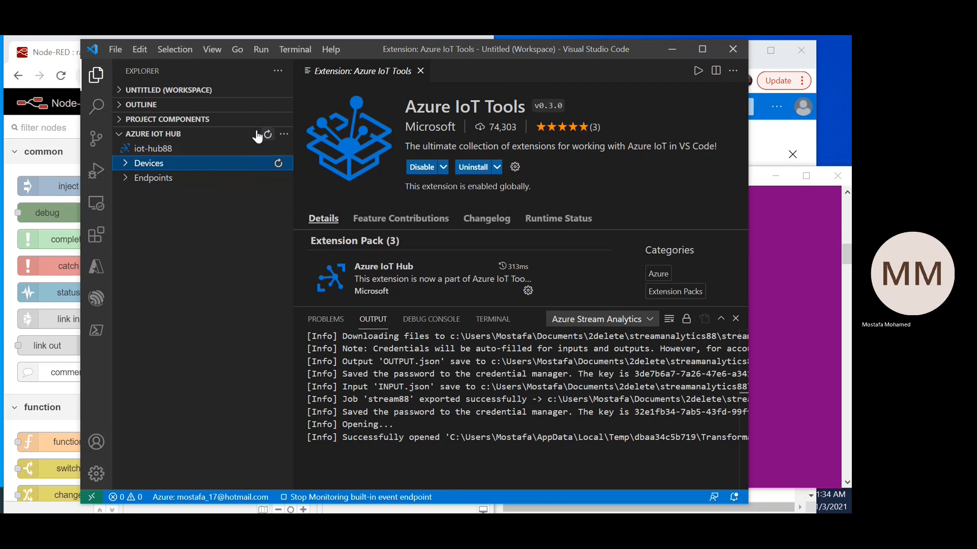
left_click(170, 151)
left_click(283, 134)
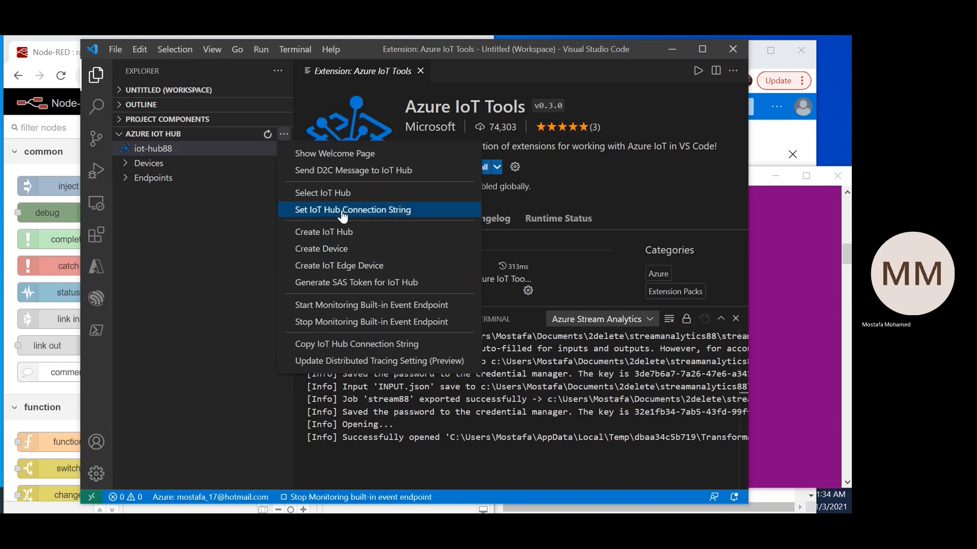
left_click(340, 193)
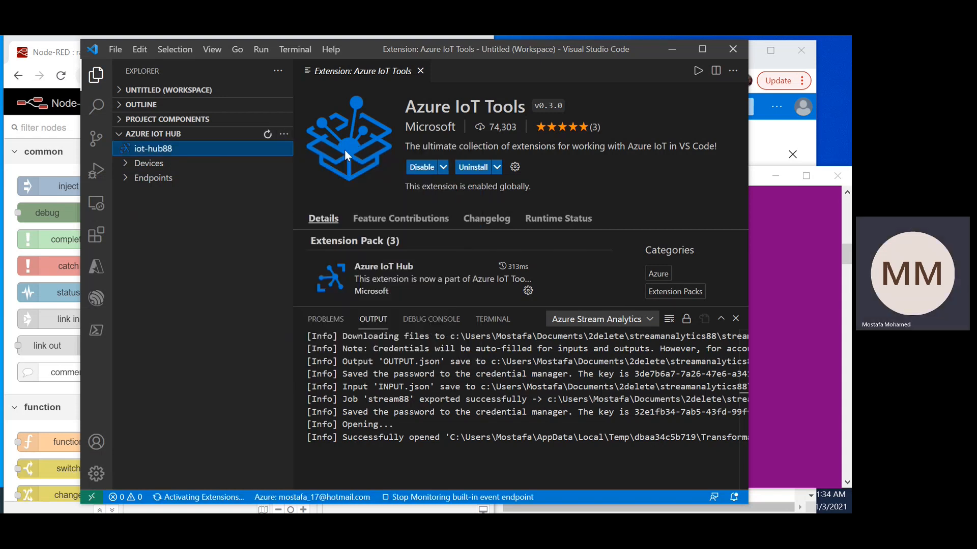
Step: Move the Visual Studio Code window slightly away from the Node-RED palette and close the Azure IoT Tools details
left_click_drag(437, 47, 486, 59)
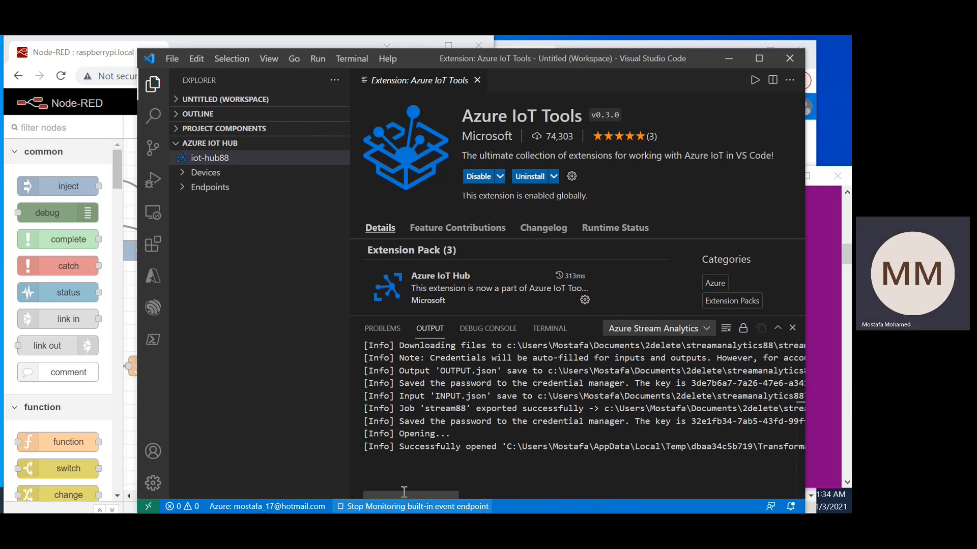
left_click(486, 395)
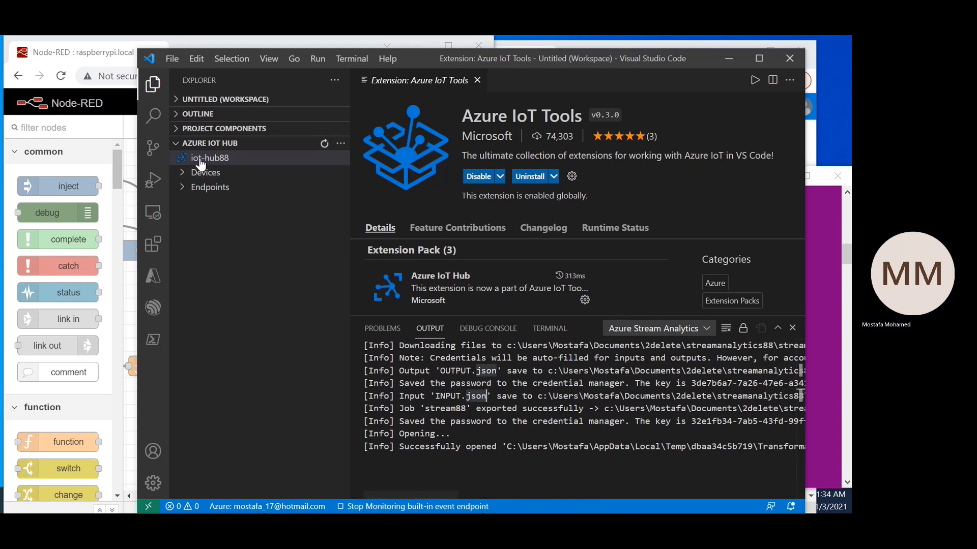
left_click(226, 159)
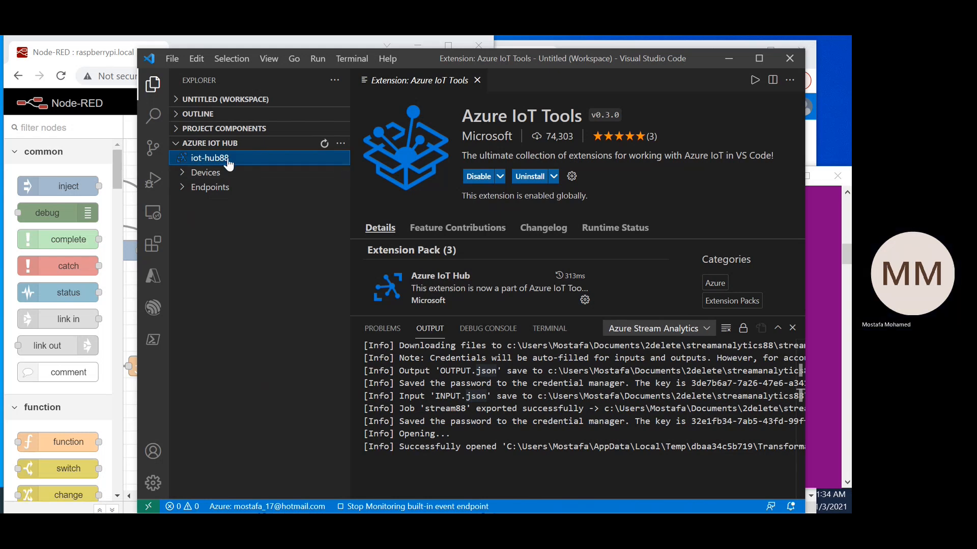
left_click(477, 80)
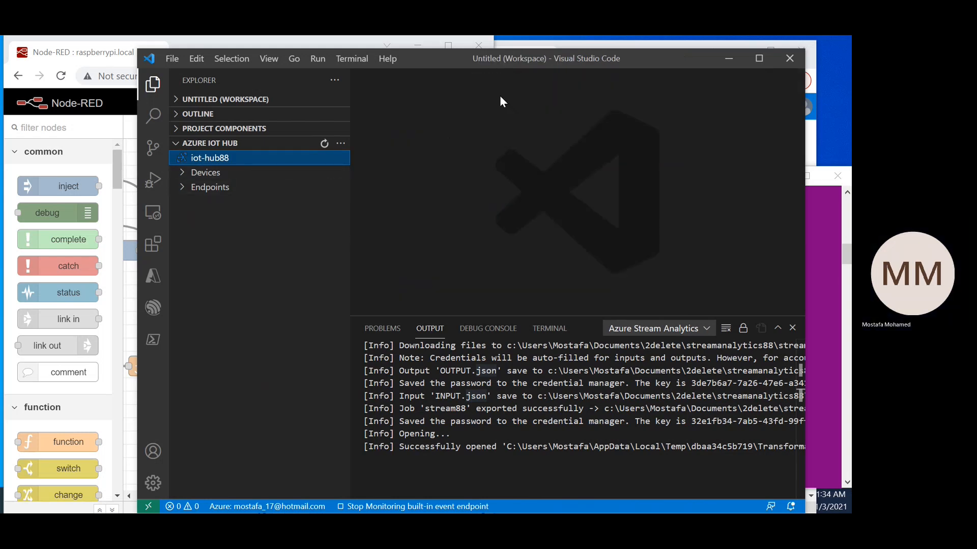
Step: Retry the Select IoT Hub command for the Azure IoT Hub section
left_click(341, 143)
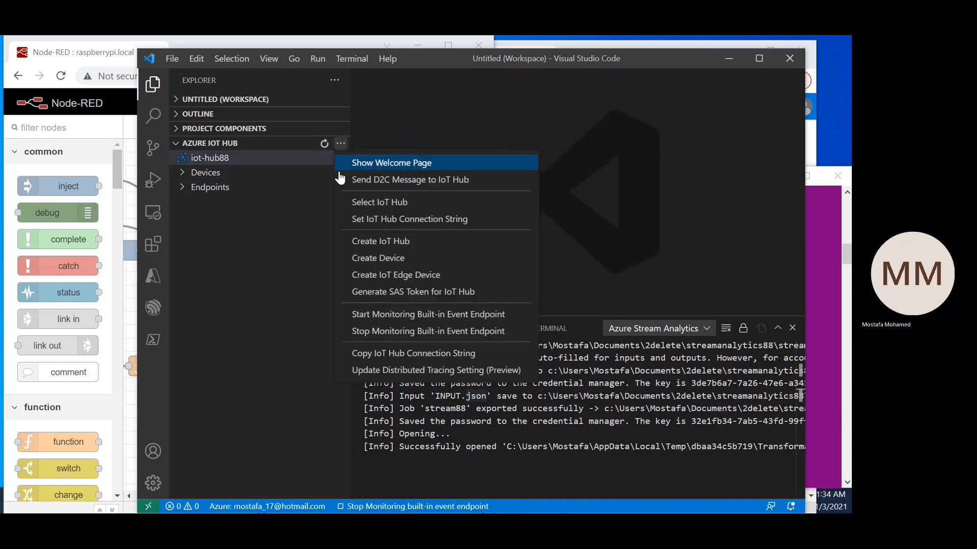
left_click(358, 203)
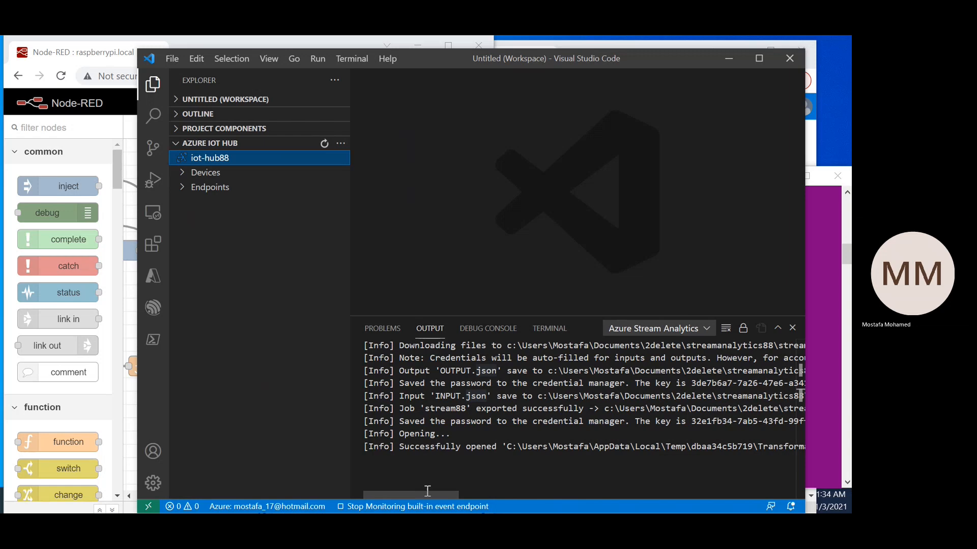
left_click(415, 507)
left_click(425, 434)
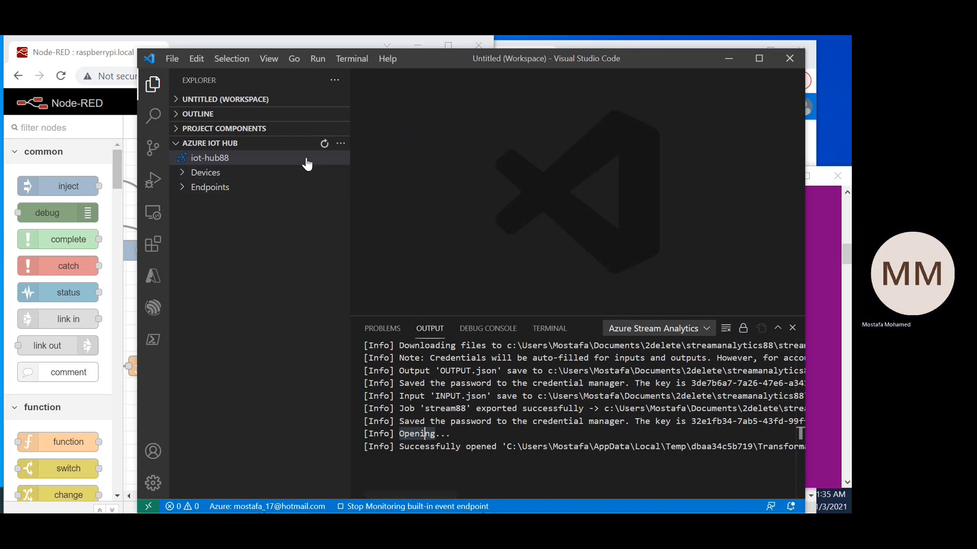
double_click(487, 409)
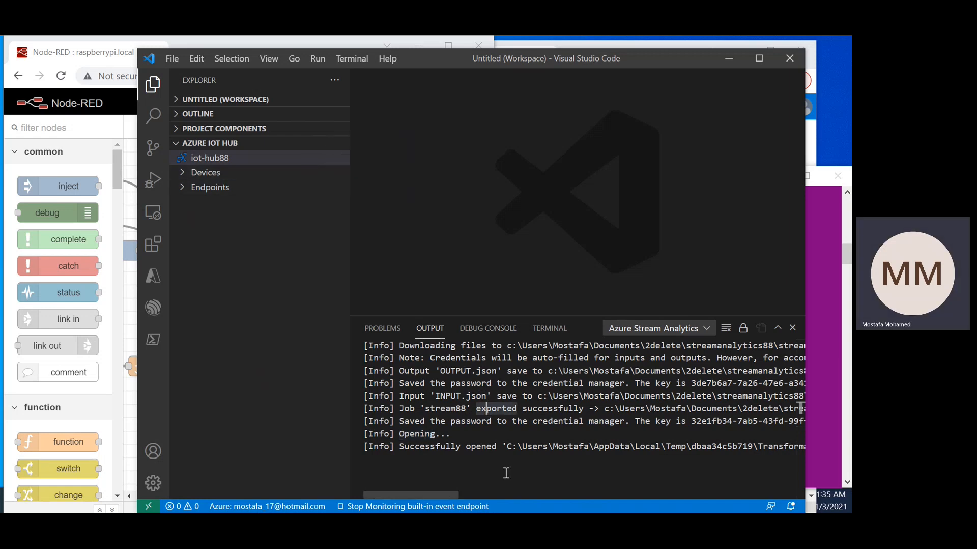
left_click_drag(426, 496, 344, 484)
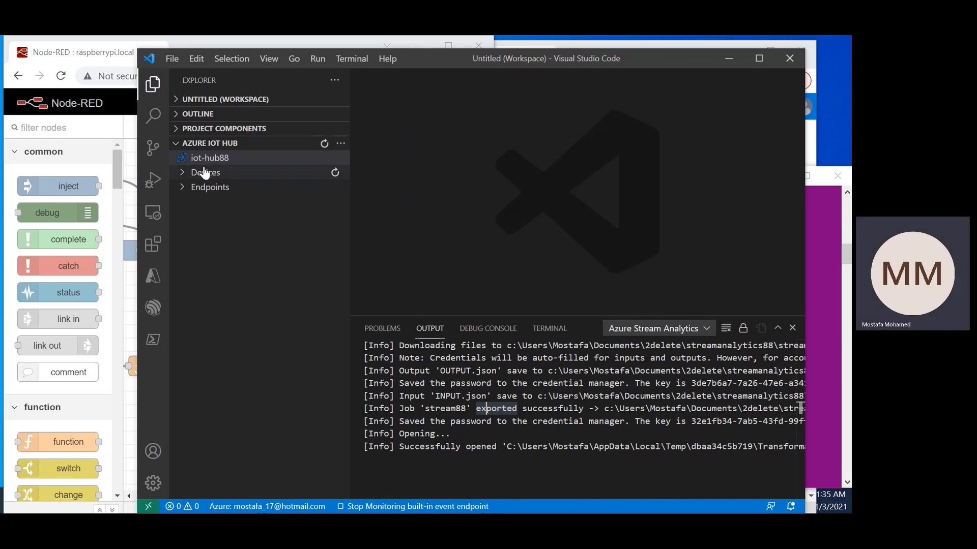
left_click(340, 144)
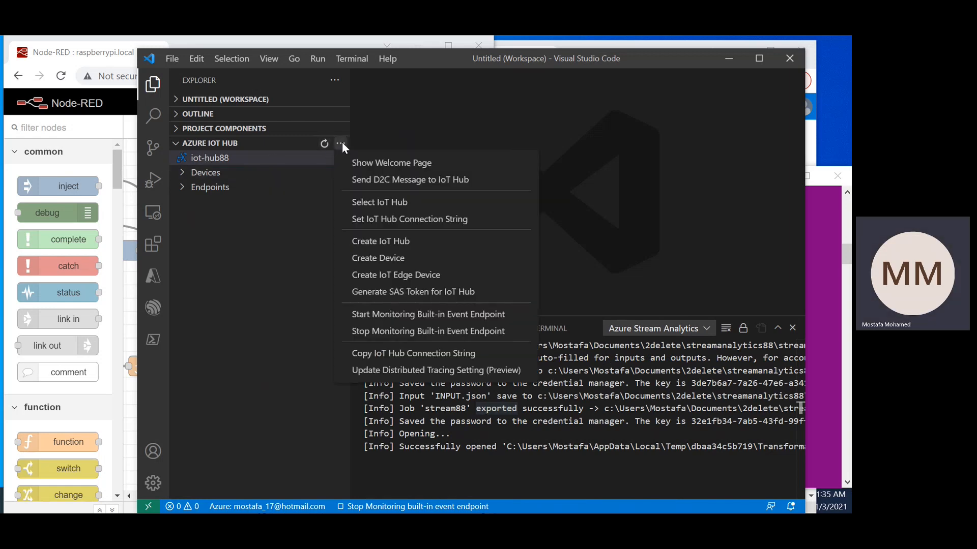
left_click(427, 203)
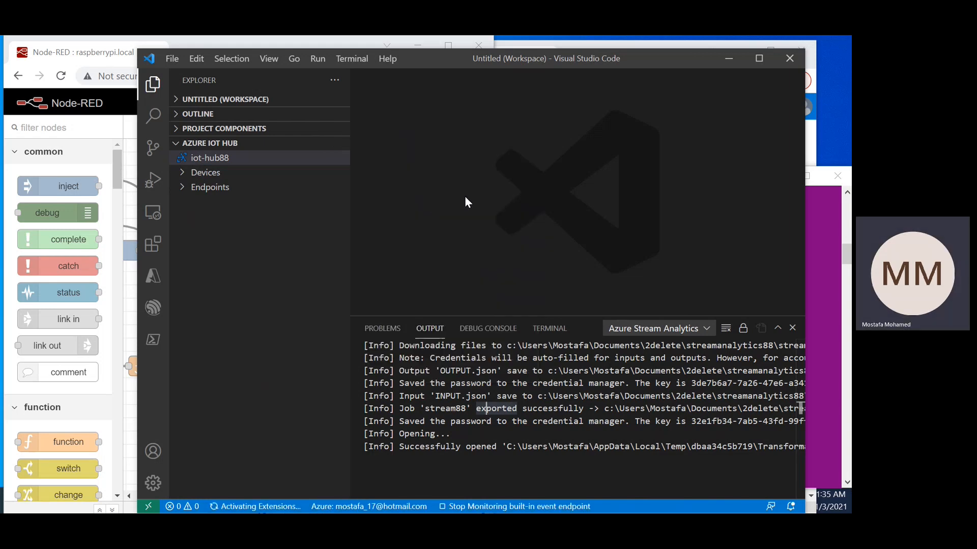
left_click(507, 396)
mouse_move(401, 493)
left_mouse_down()
mouse_move(730, 492)
mouse_move(436, 484)
mouse_move(402, 493)
left_mouse_up()
left_click(447, 358)
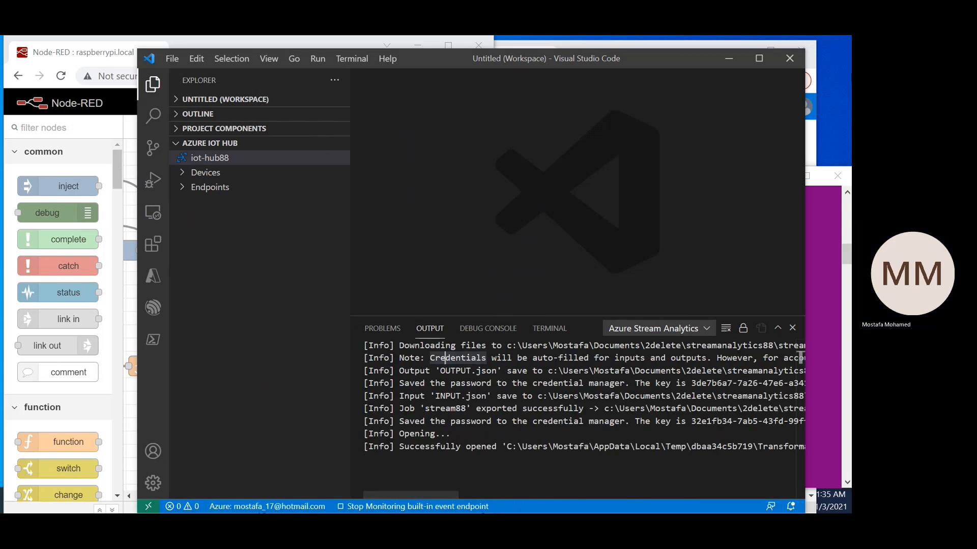
Step: Restart Visual Studio Code and close its Get Started page
left_click(792, 59)
right_click(461, 398)
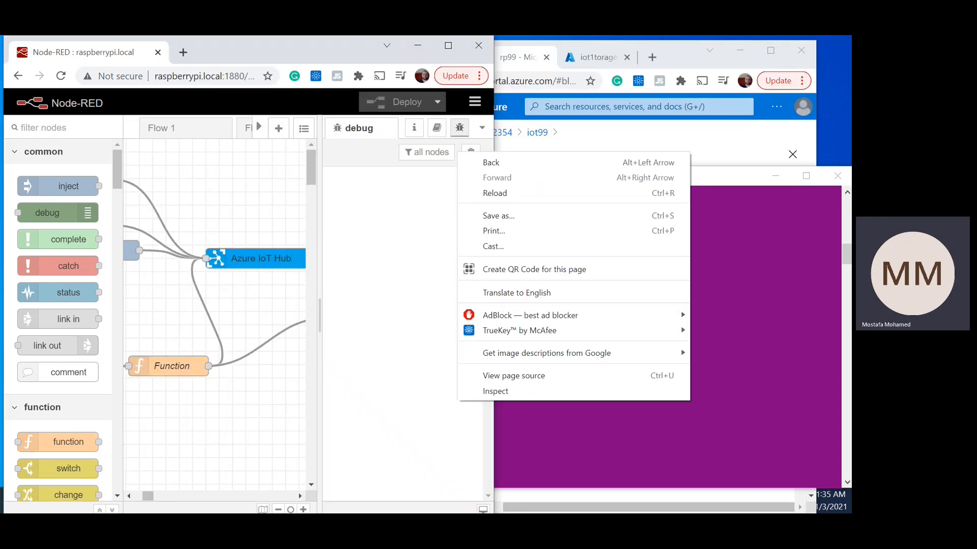
key("Escape")
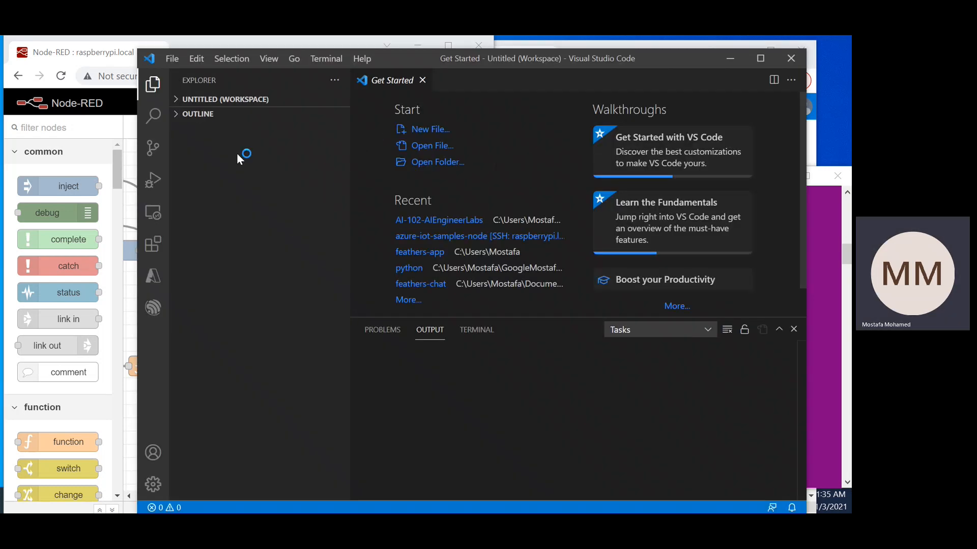
left_click(425, 80)
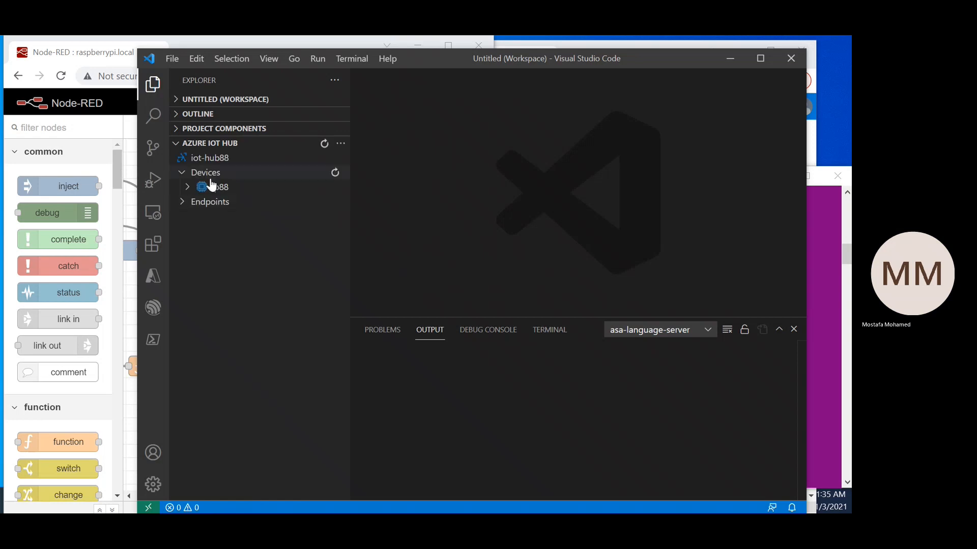
Step: Select the iot99 hub from the MSDN Platforms Subscription and expand its device list
left_click(182, 173)
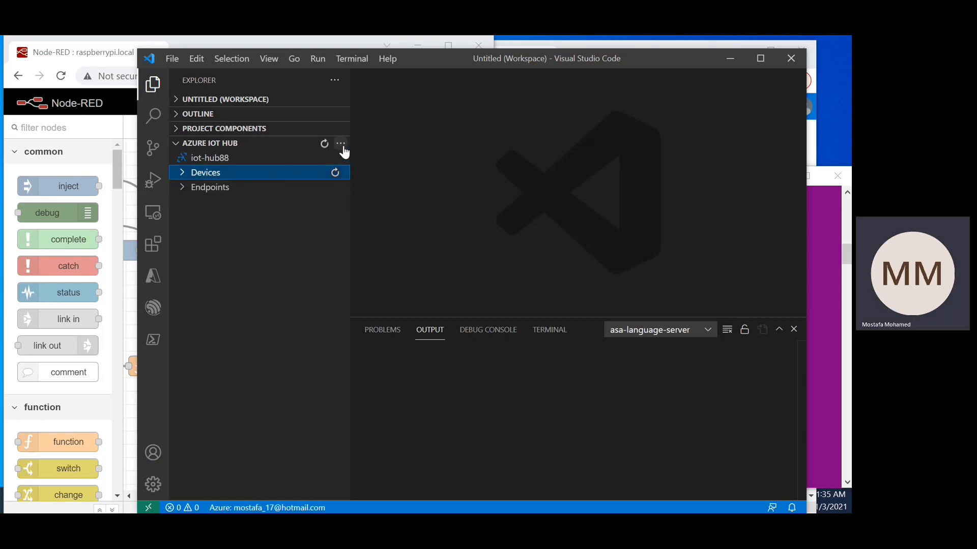
left_click(341, 144)
left_click(378, 201)
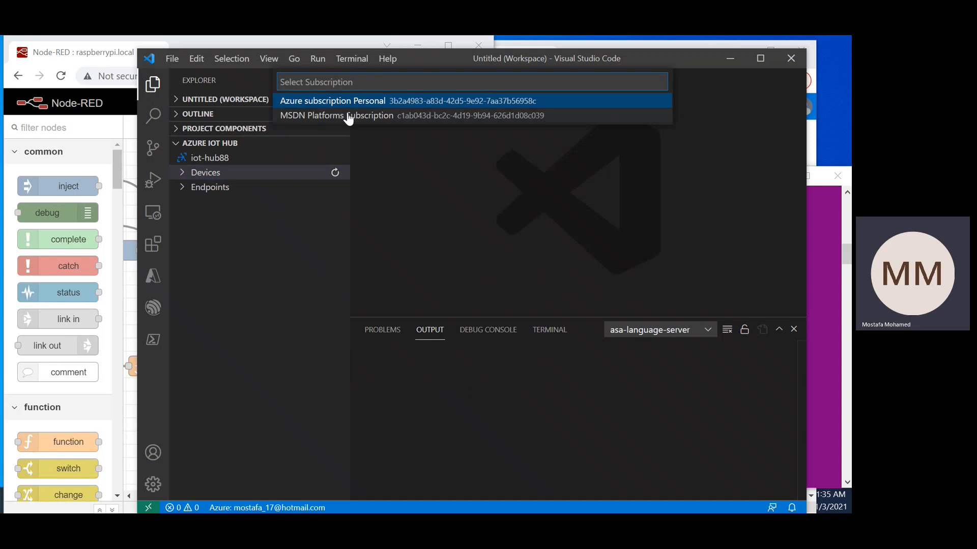
left_click(364, 115)
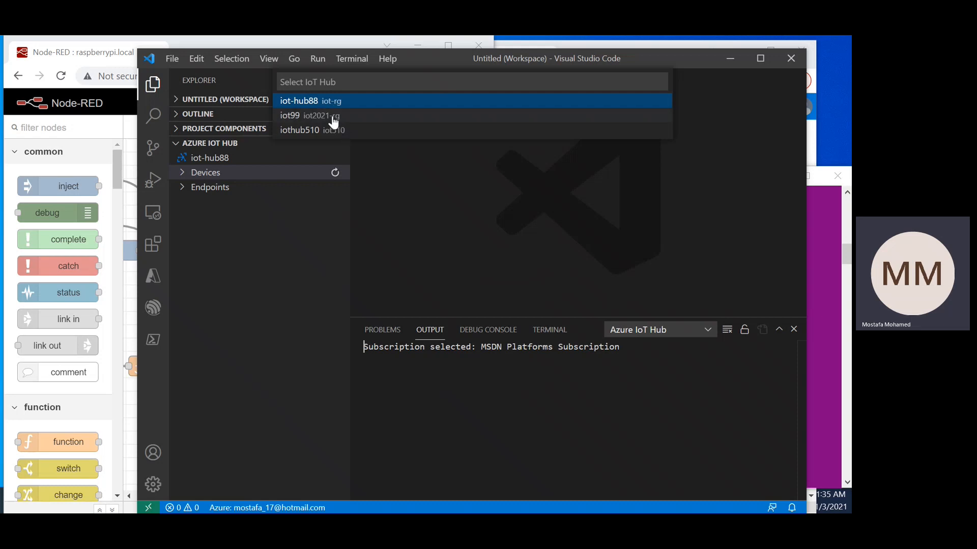
left_click(299, 120)
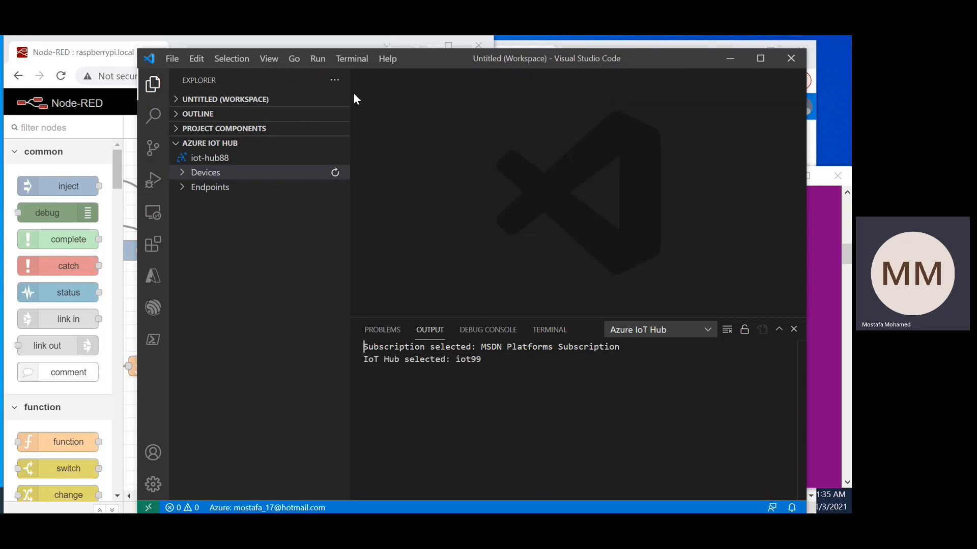
left_click(183, 176)
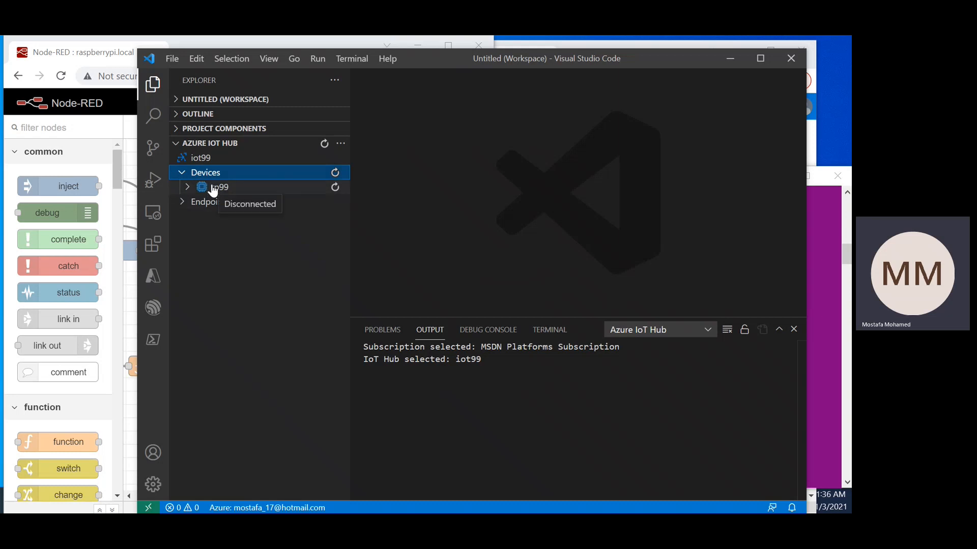
Step: Start monitoring the built-in event endpoint for the rp99 device and check the output for the created partition receivers
left_click(215, 187)
right_click(215, 186)
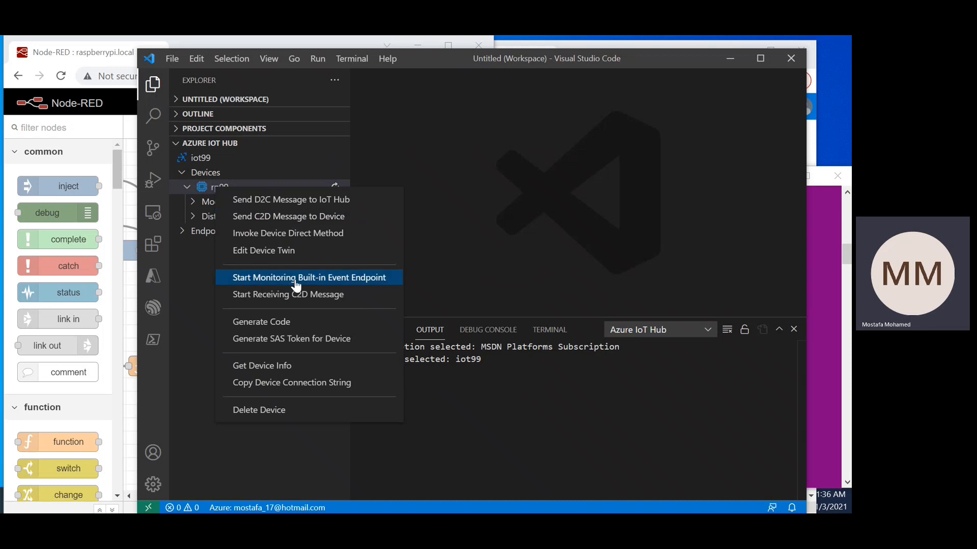
left_click(355, 280)
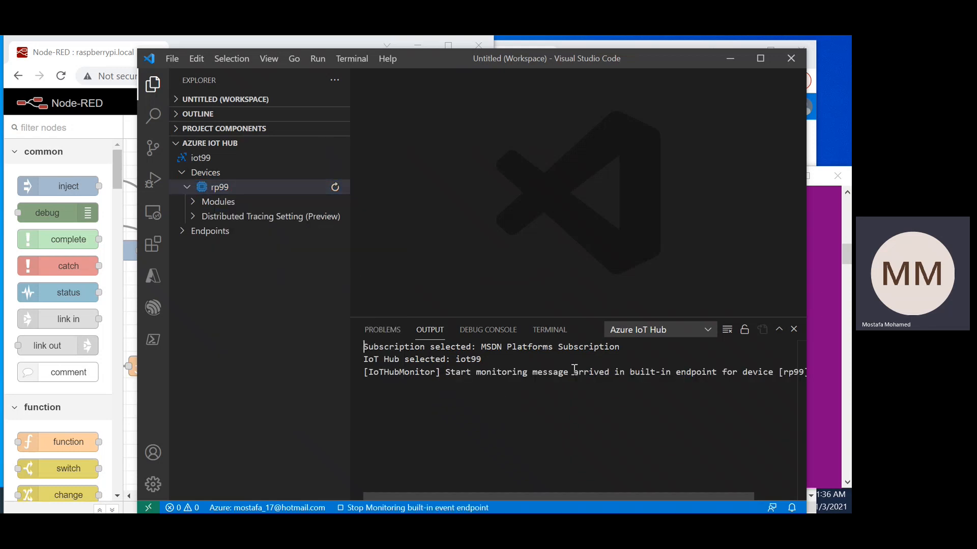
left_click_drag(430, 423, 761, 426)
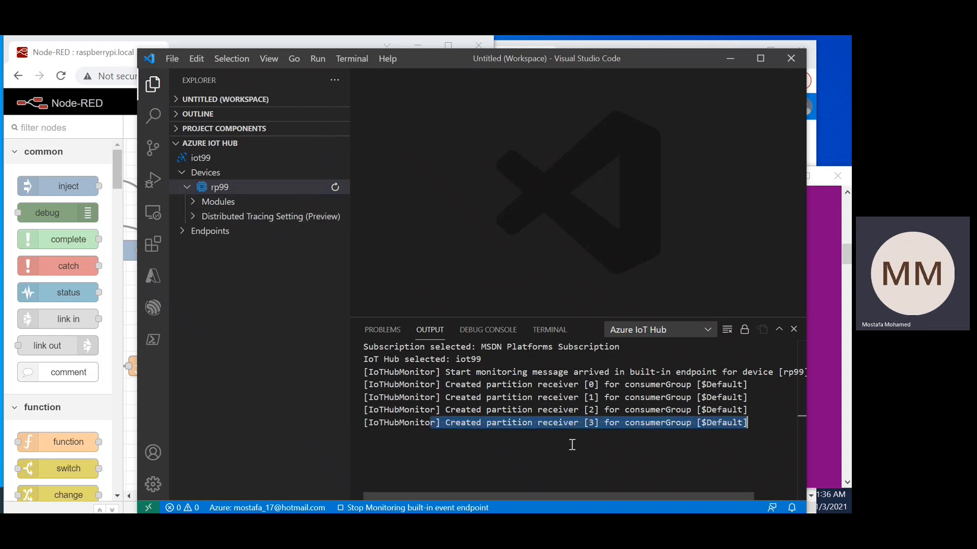
Step: Move and narrow the Visual Studio Code window to uncover the Node-RED flow, and switch to Node-RED
left_click_drag(423, 60, 490, 62)
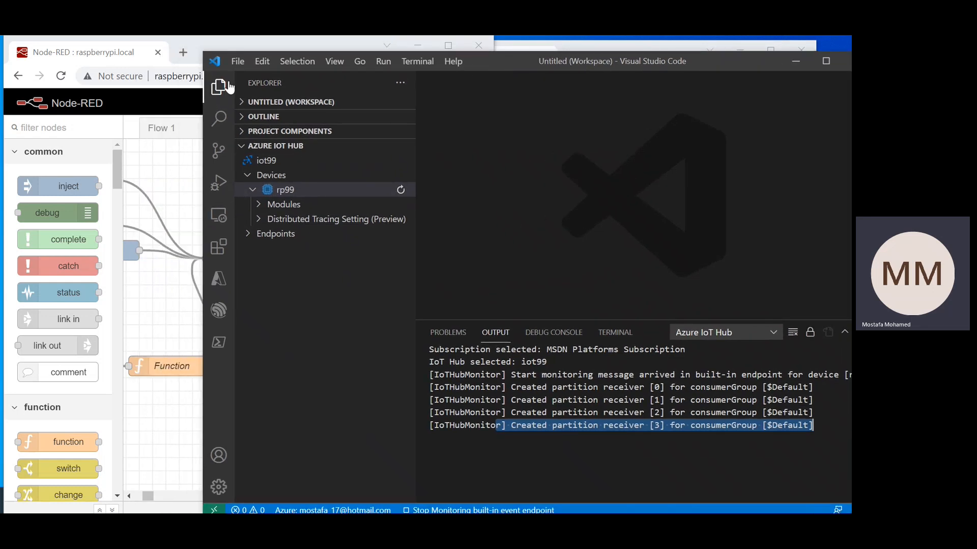
left_click_drag(203, 195, 403, 206)
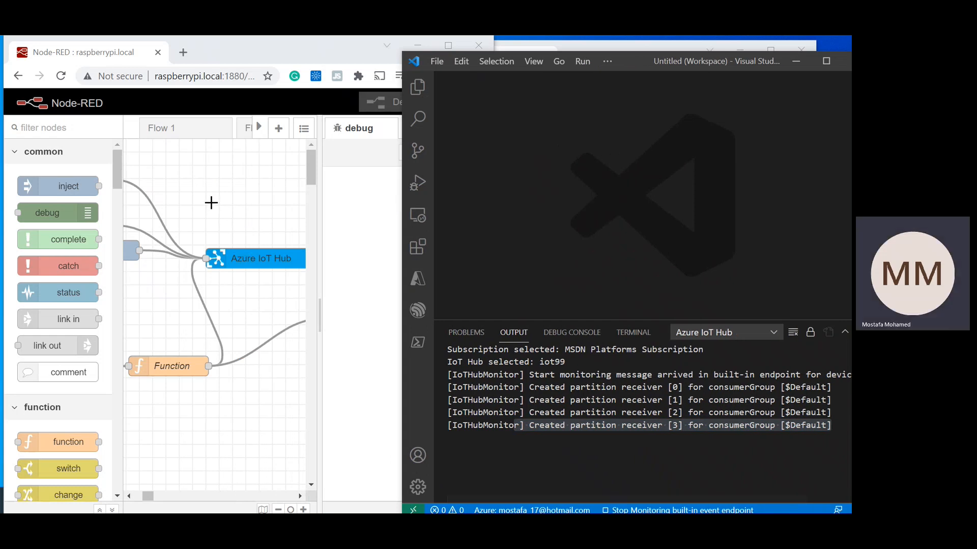
left_click(217, 201)
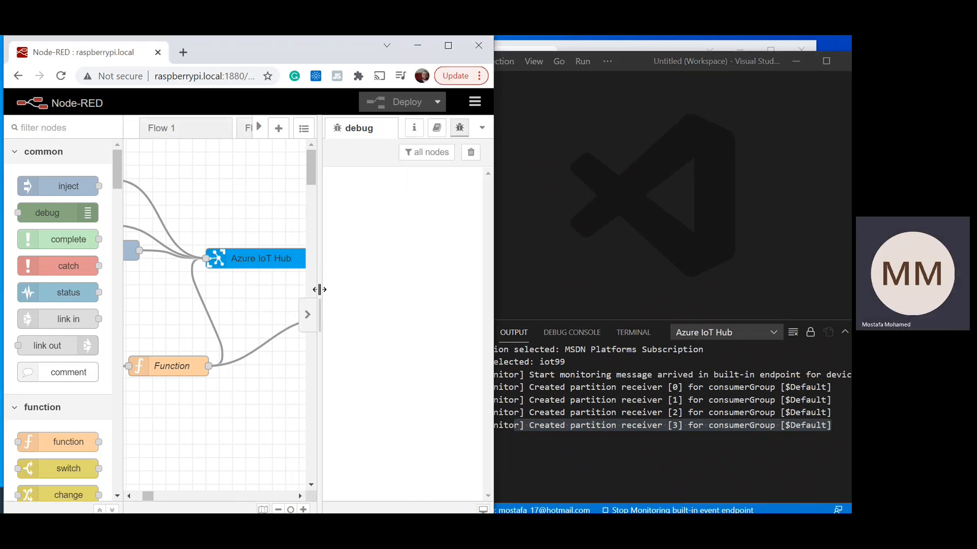
Step: Hide Node-RED's debug sidebar and node palette, and inject the uppermost Send one value node
left_click_drag(318, 288, 332, 289)
left_click(482, 129)
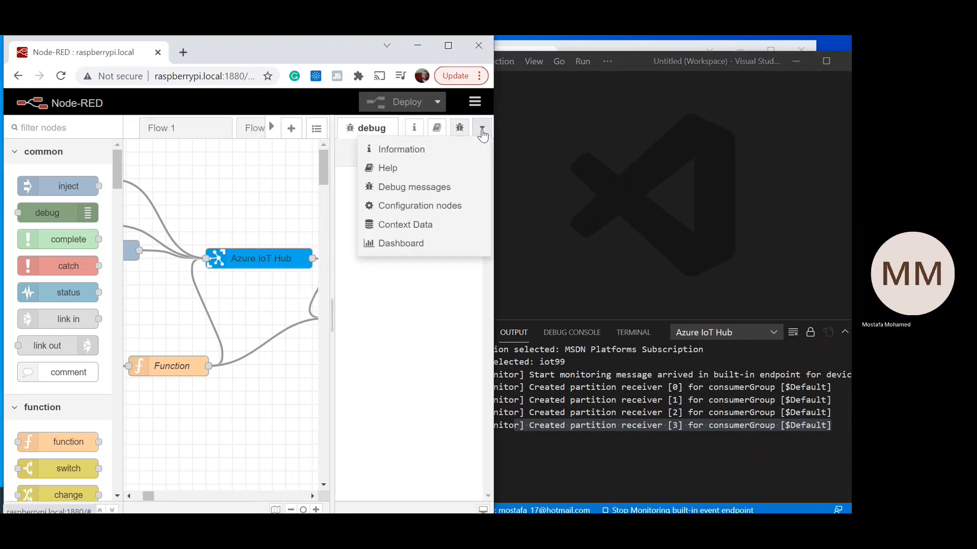
left_click(482, 131)
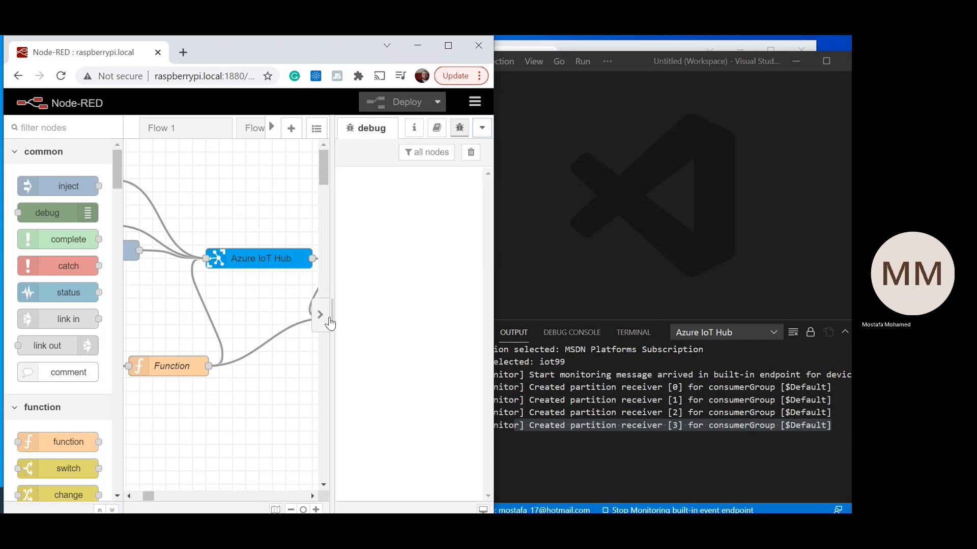
left_click(327, 319)
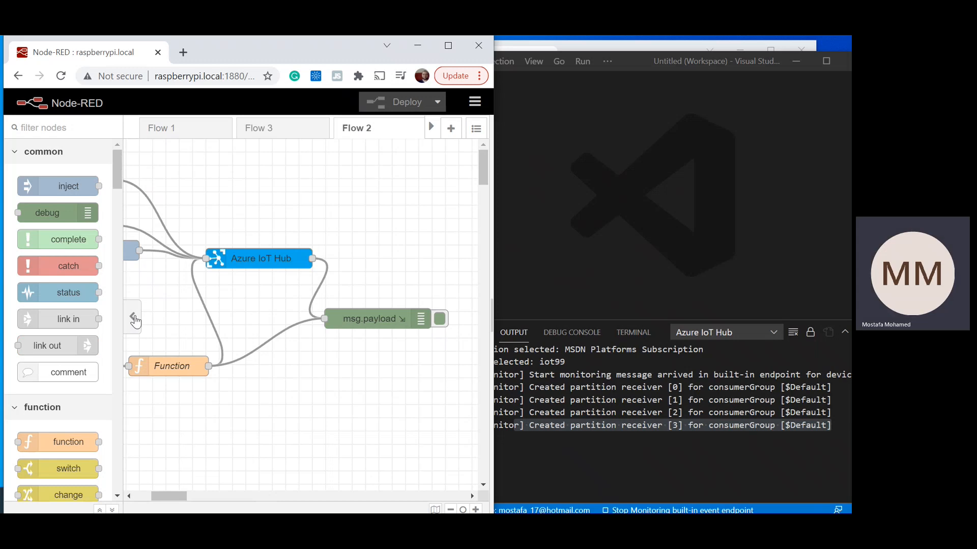
left_click(127, 321)
mouse_move(78, 497)
left_mouse_down()
mouse_move(50, 493)
mouse_move(63, 493)
left_mouse_up()
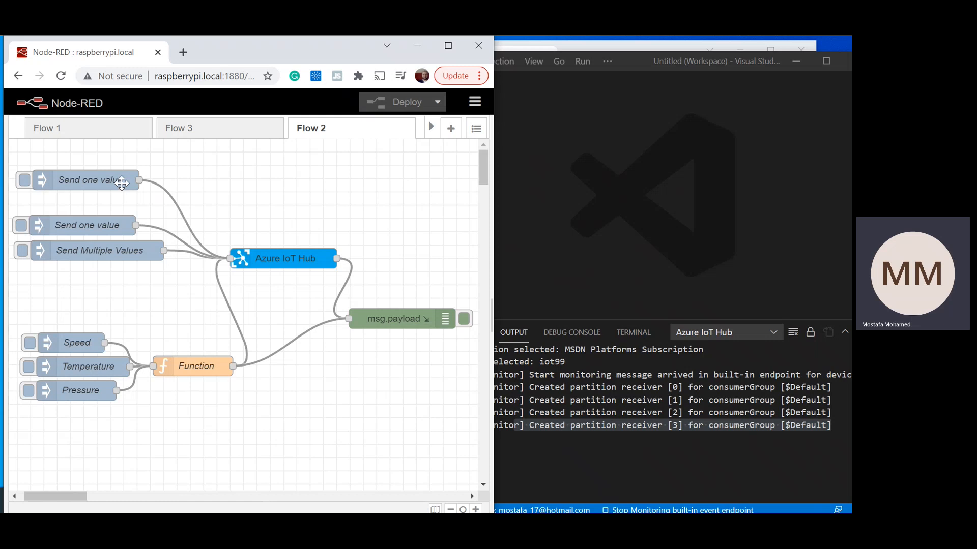
left_click(23, 180)
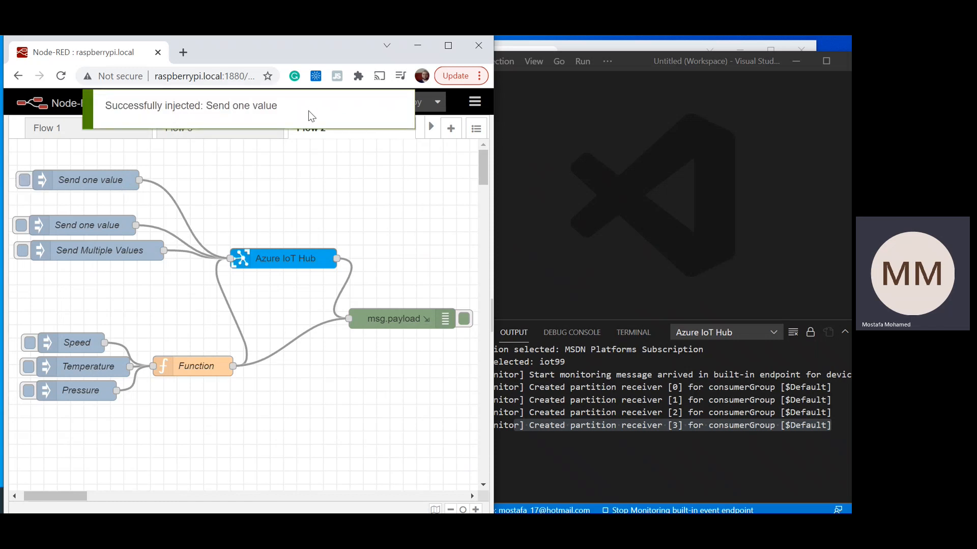
Step: Set the Azure IoT Hub node's hostname to iot99.azure-devices.net and deploy the flow
mouse_move(77, 496)
left_mouse_down()
mouse_move(133, 498)
mouse_move(145, 512)
mouse_move(59, 496)
mouse_move(84, 499)
left_mouse_up()
double_click(297, 261)
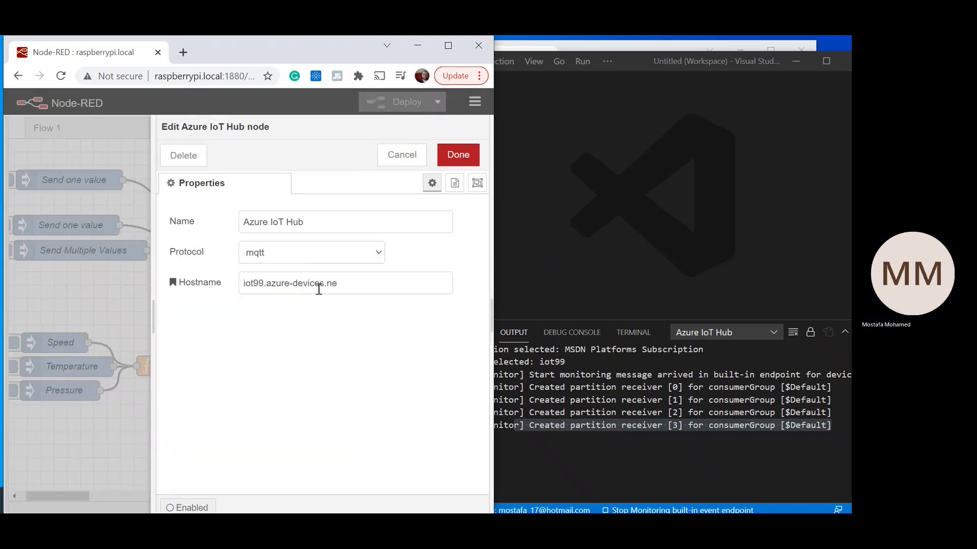
left_click_drag(246, 284, 378, 291)
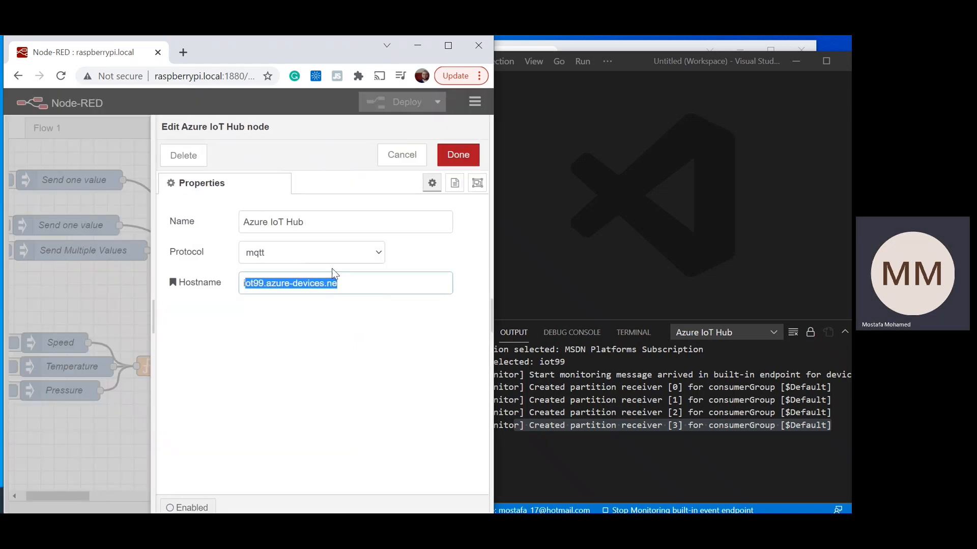
left_click(362, 285)
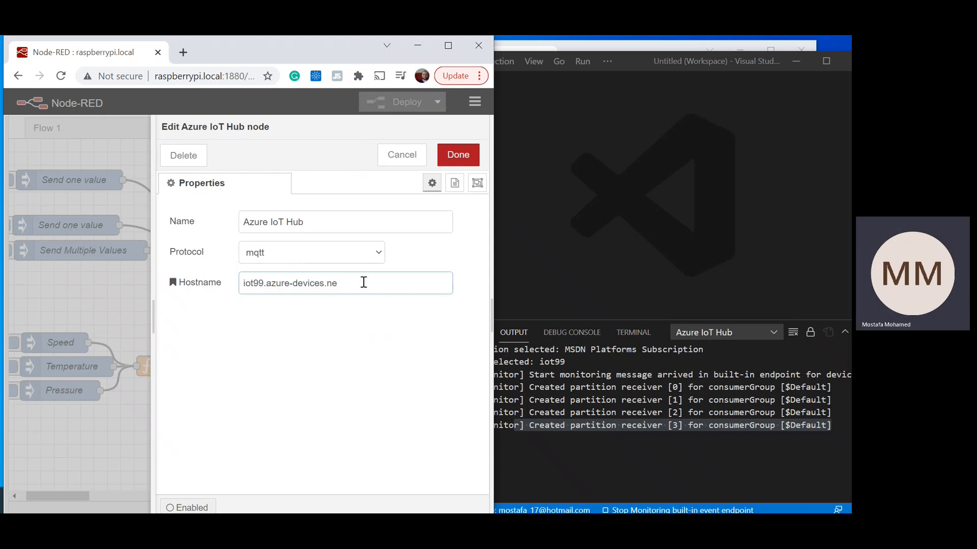
left_click(458, 155)
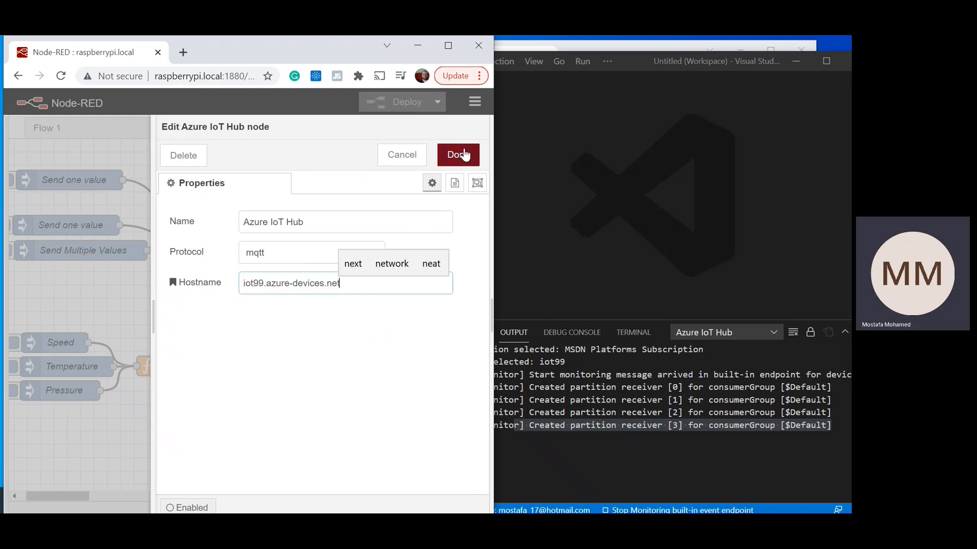
left_click(412, 104)
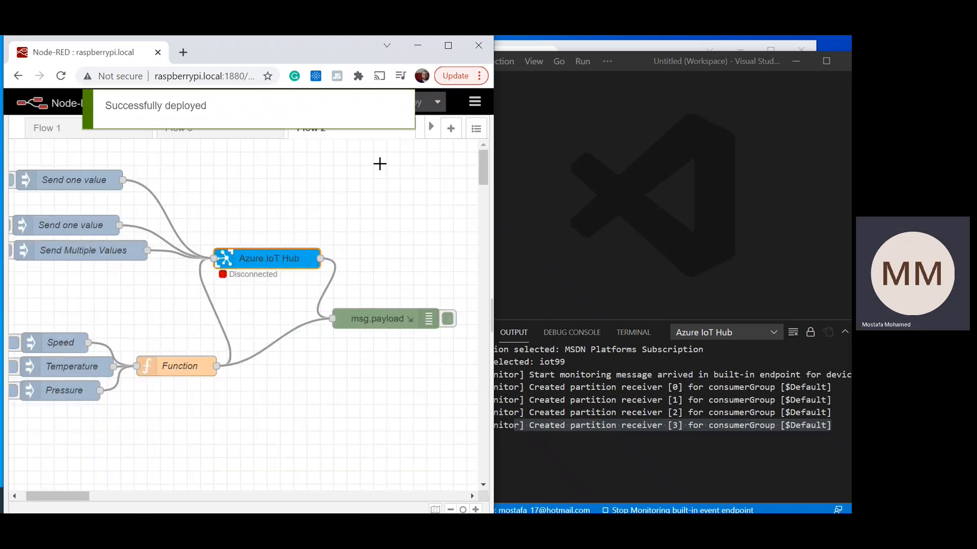
Step: Inject the uppermost Send one value node and inspect the received payload in Visual Studio Code's output
left_click(11, 182)
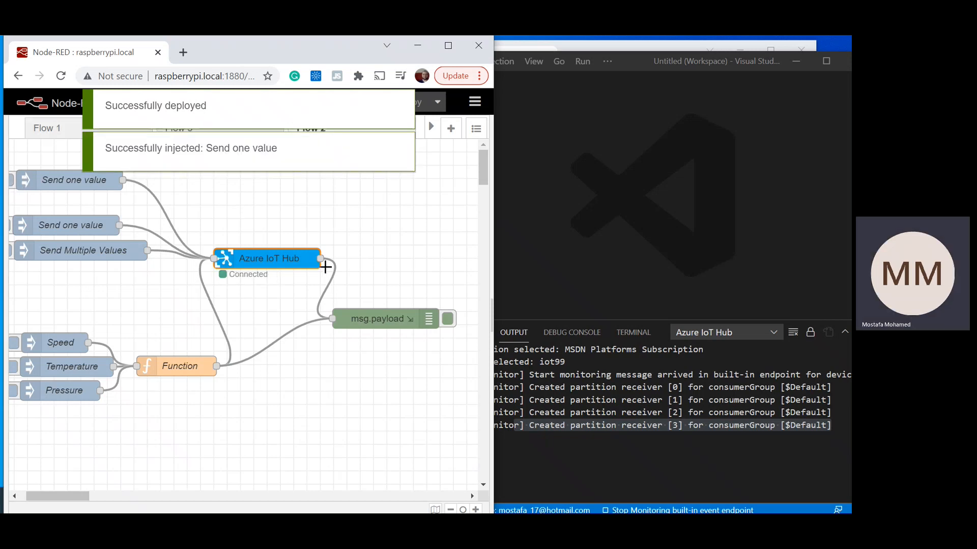
left_click(526, 451)
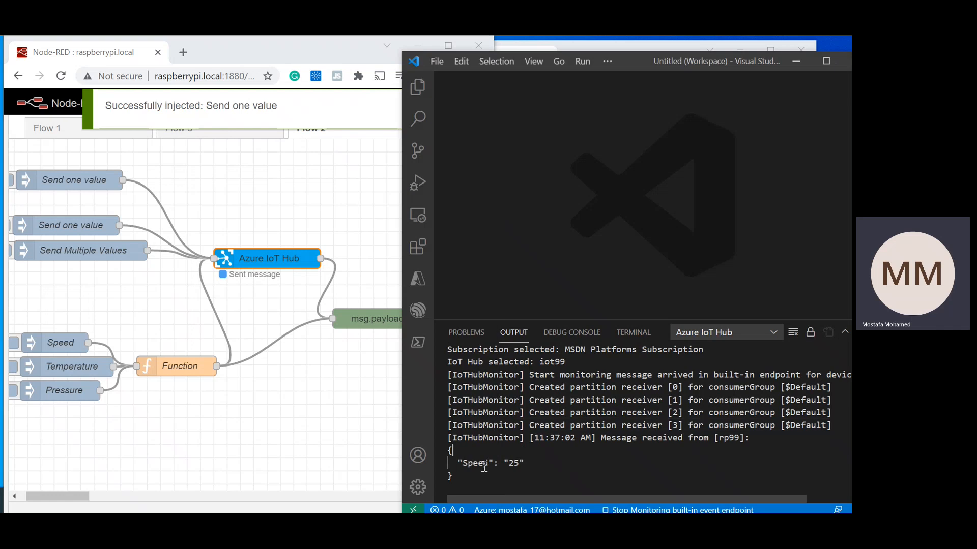
left_click_drag(449, 451, 472, 476)
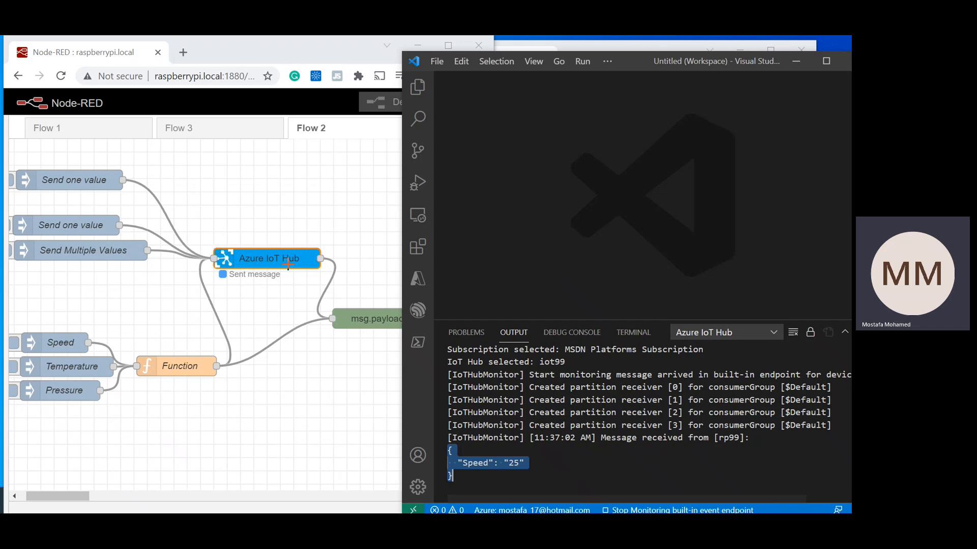
Step: Reopen Node-RED's debug sidebar and examine the logged Azure IoT Hub connection errors and message status
left_click_drag(78, 493, 81, 492)
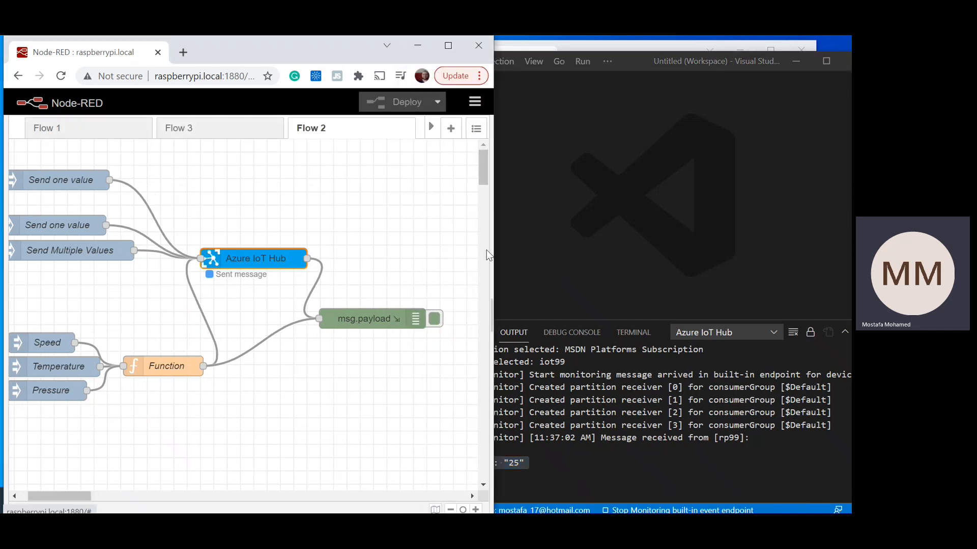
left_click(483, 311)
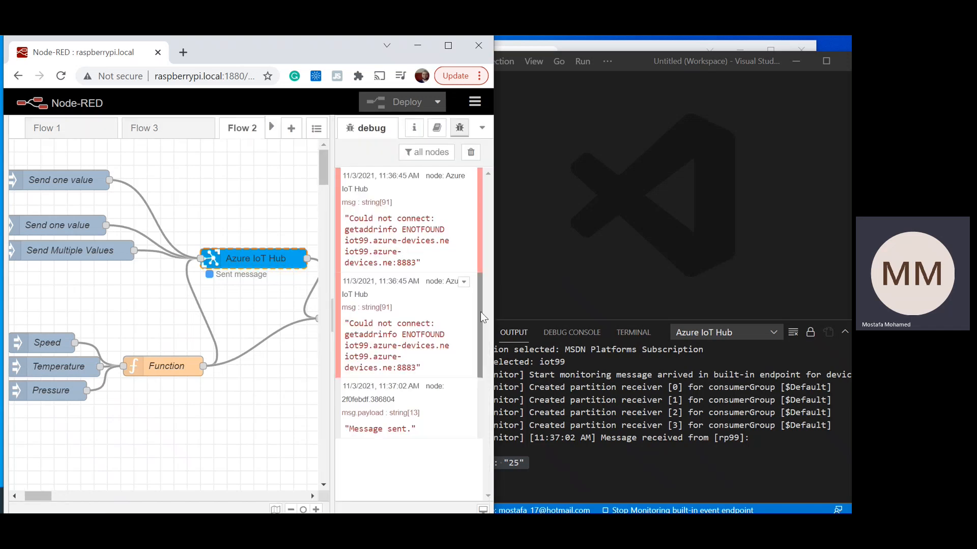
left_click_drag(369, 323, 422, 368)
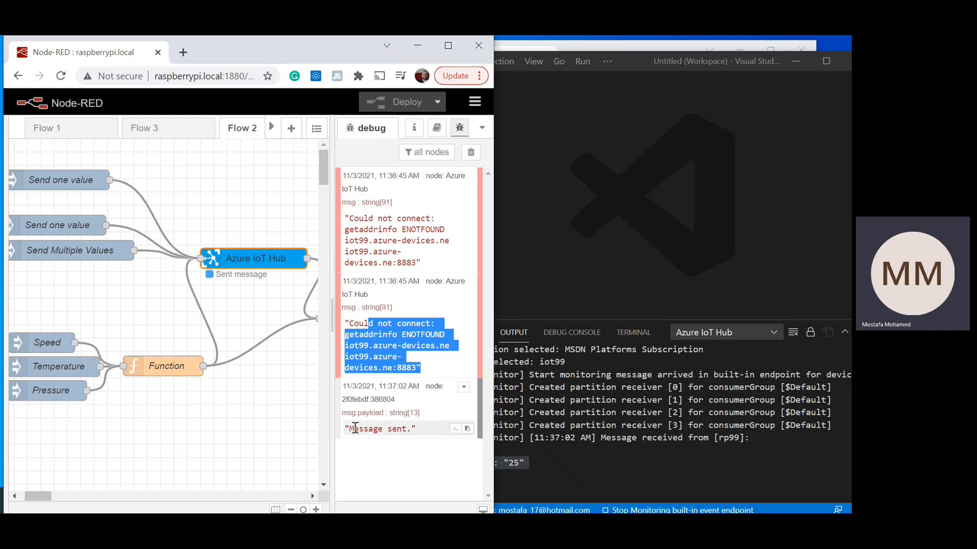
left_click_drag(351, 430, 425, 438)
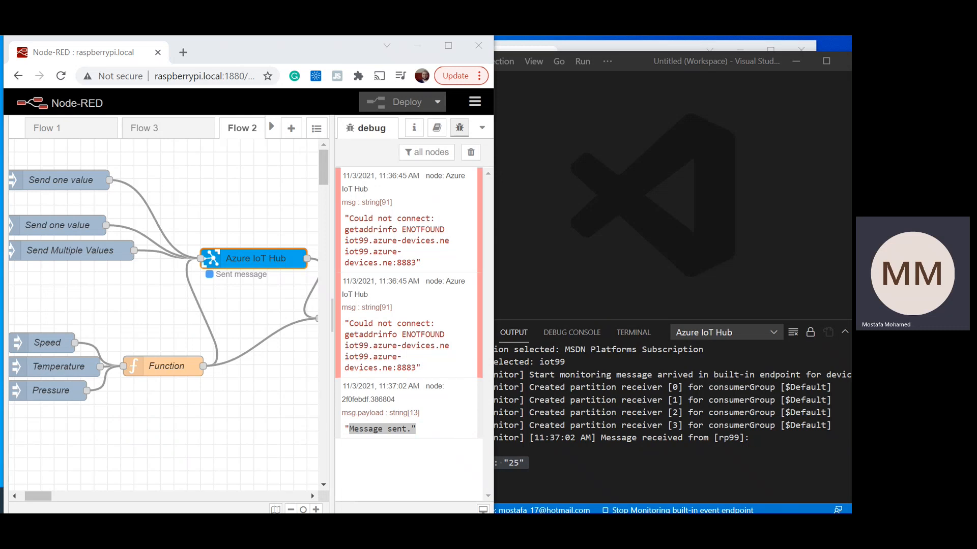
Step: Switch to the Node-RED console and review the latest Azure IoT Hub log entries
key("super+Tab")
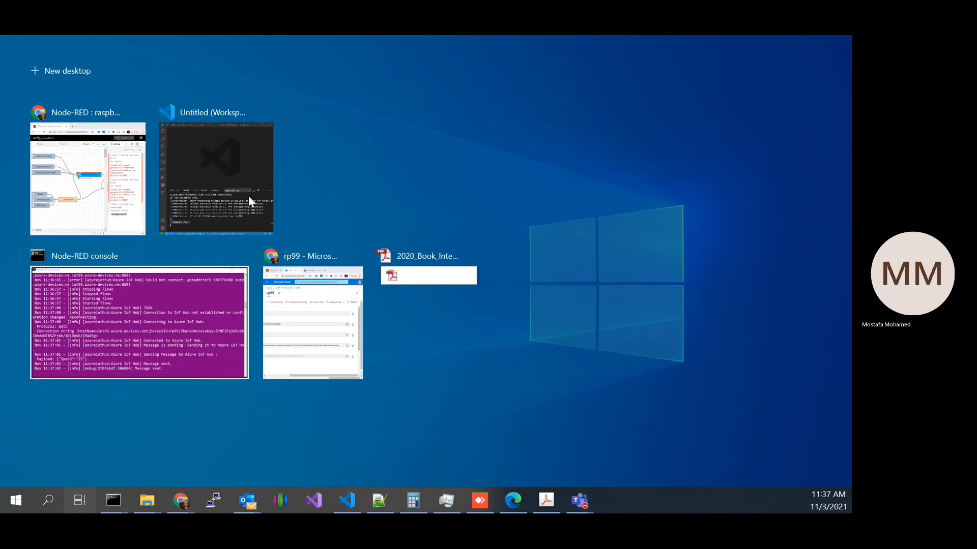
left_click(116, 309)
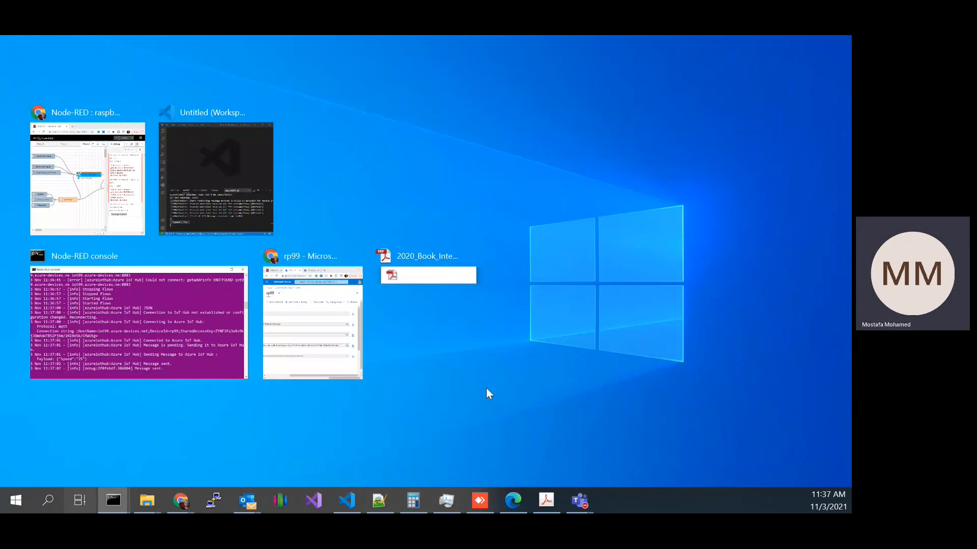
scroll(529, 406, "down", 2)
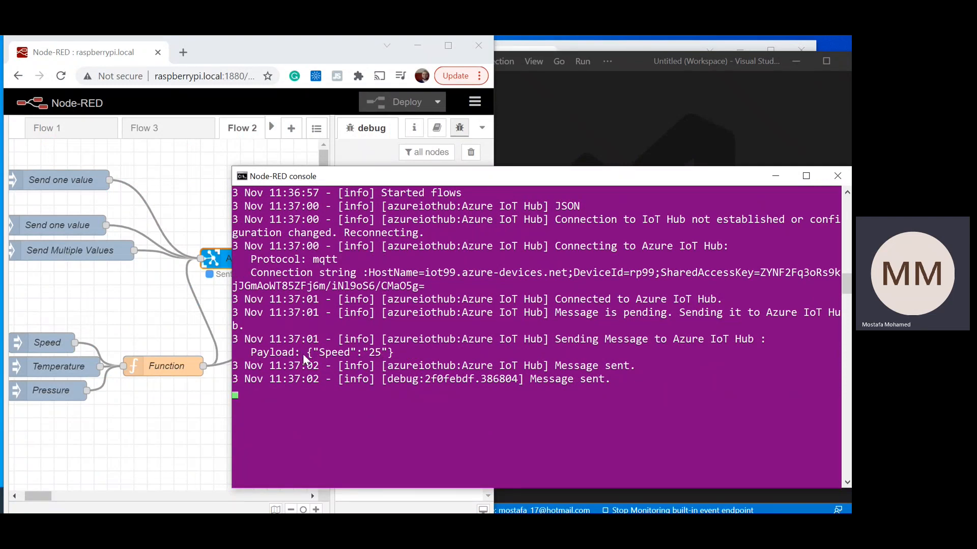
Step: Check the msg.payload debug node's output destinations against the console, and widen the Node-RED browser window
left_click(210, 187)
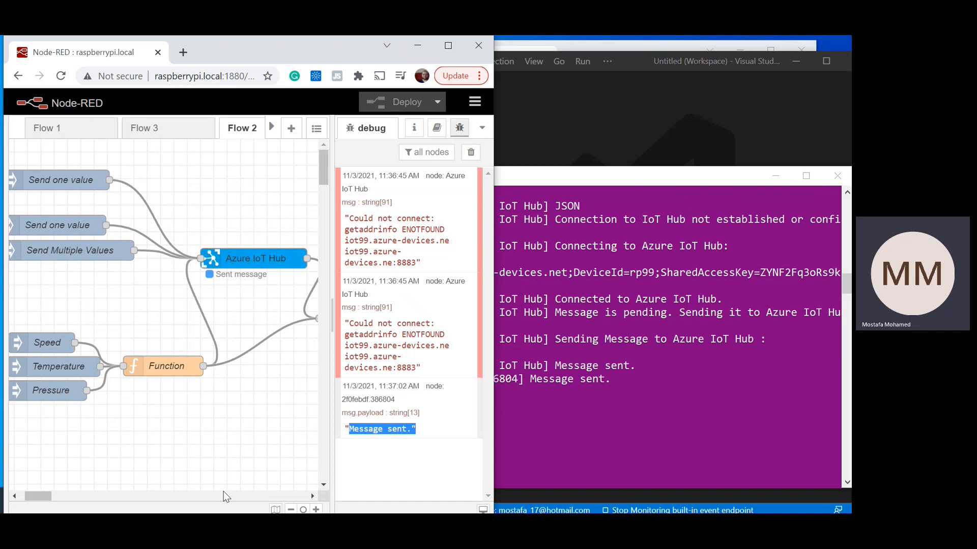
left_click_drag(44, 495, 60, 498)
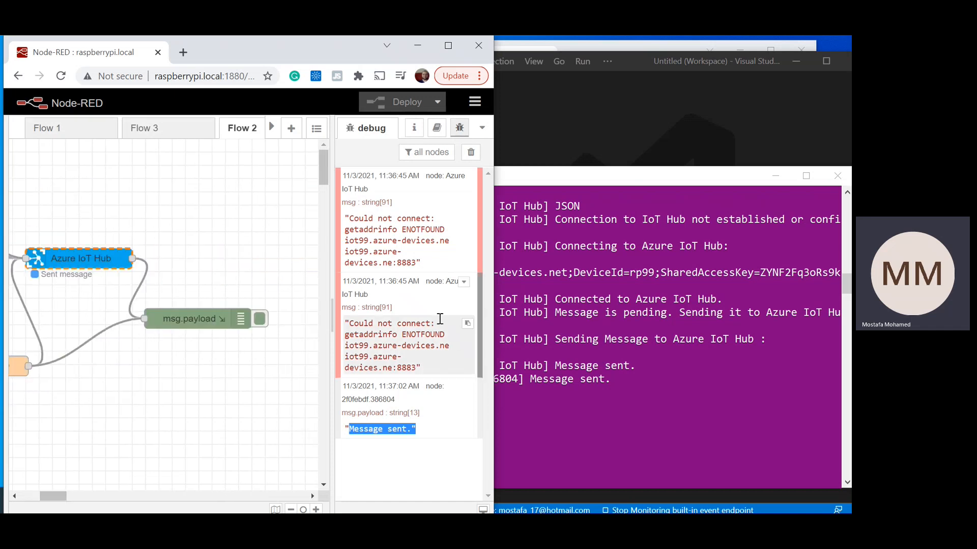
double_click(202, 319)
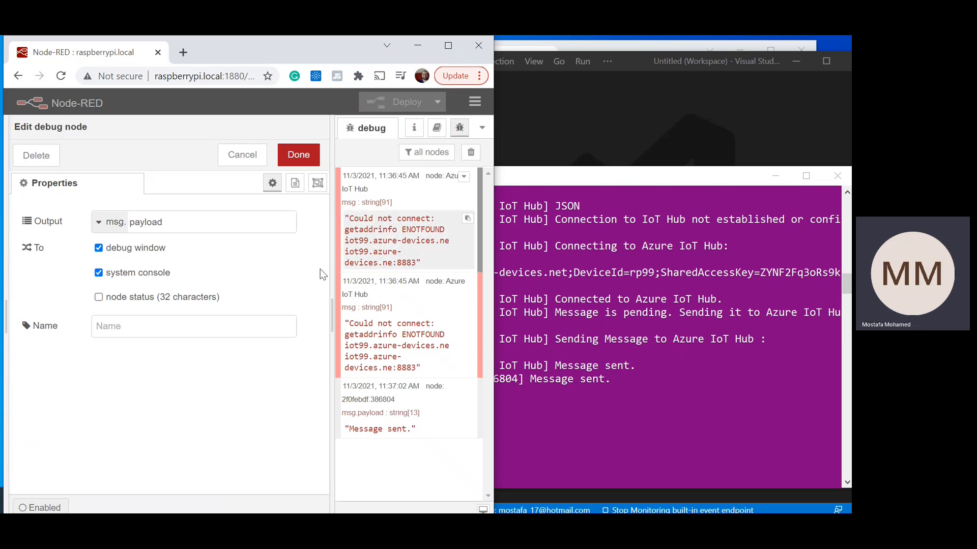
left_click(586, 335)
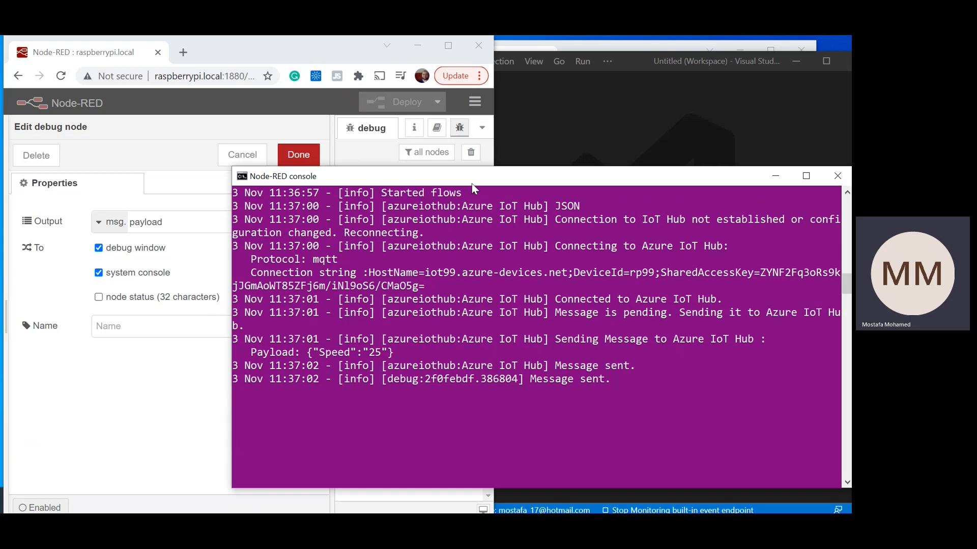
left_click_drag(495, 155, 606, 173)
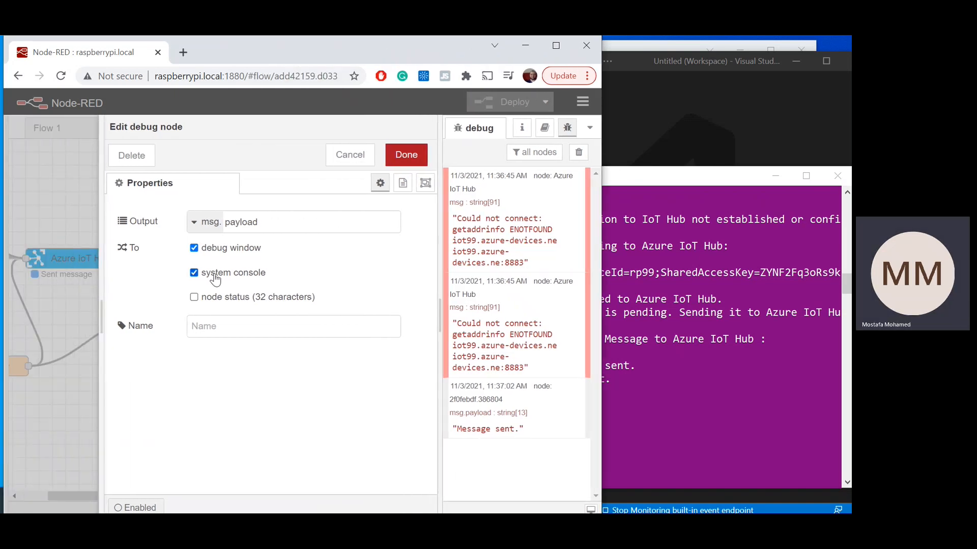
left_click(405, 155)
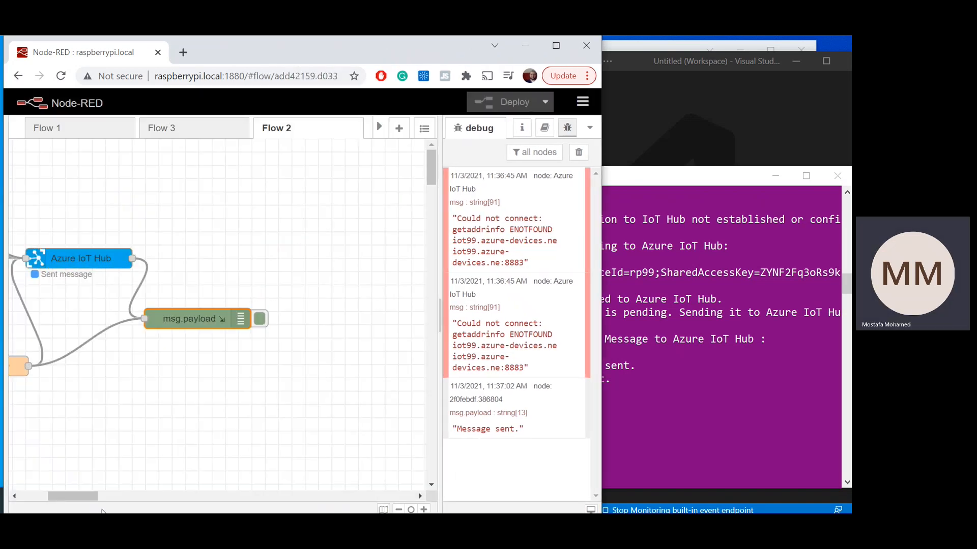
Step: Compare the payload in the Node-RED console and Visual Studio Code, and inject the second Send one value node
left_click_drag(94, 501, 57, 497)
left_click(728, 294)
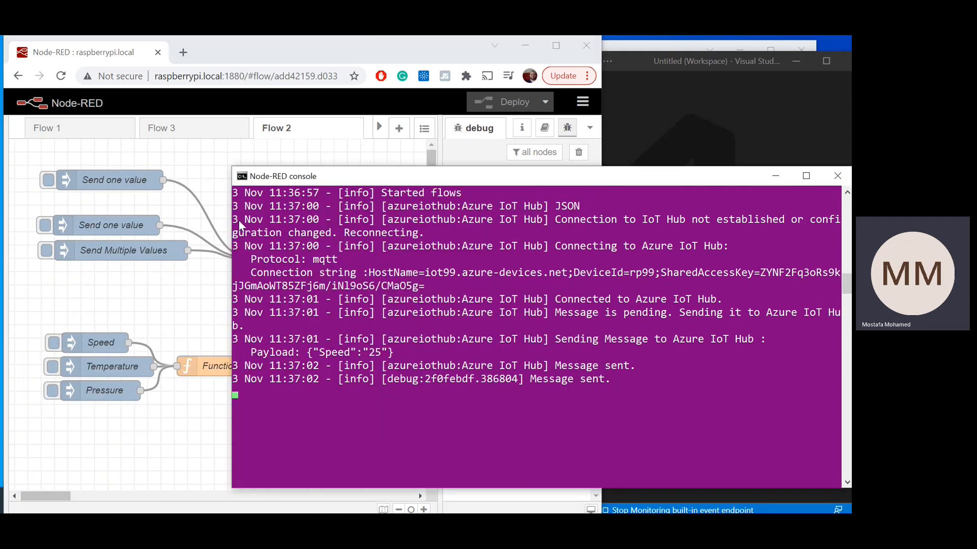
left_click(731, 91)
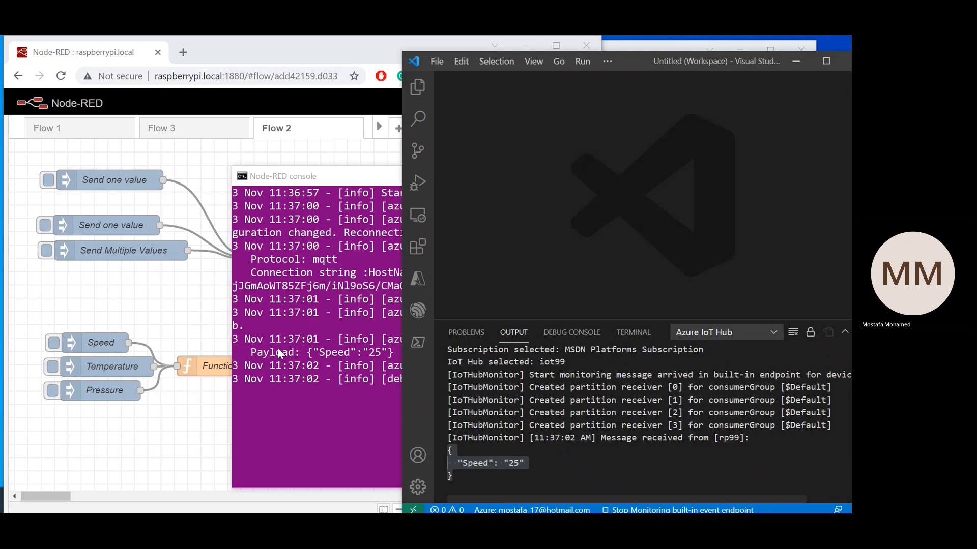
left_click(44, 227)
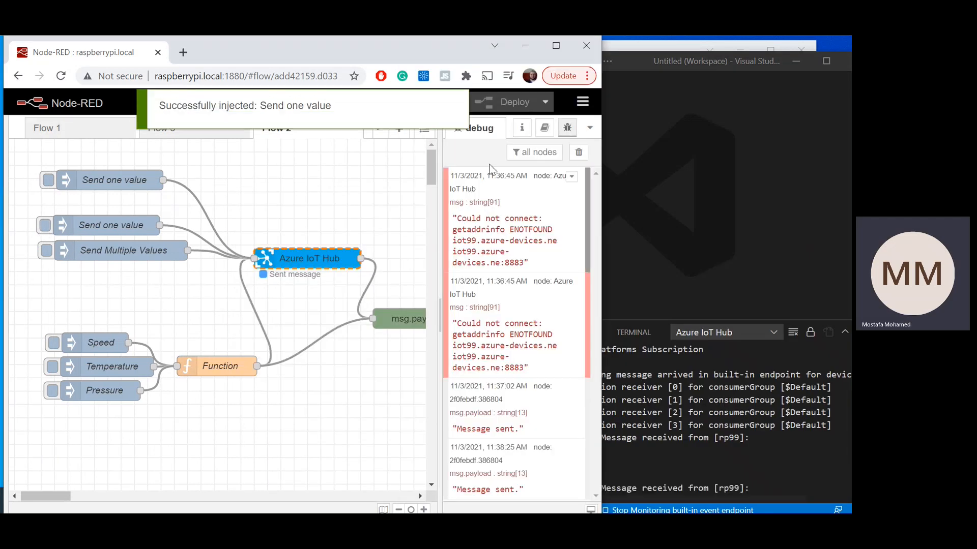
Step: Hide the debug sidebar and narrow the Node-RED window to review the latest Speed message in Visual Studio Code's Azure IoT Hub output
left_click(431, 308)
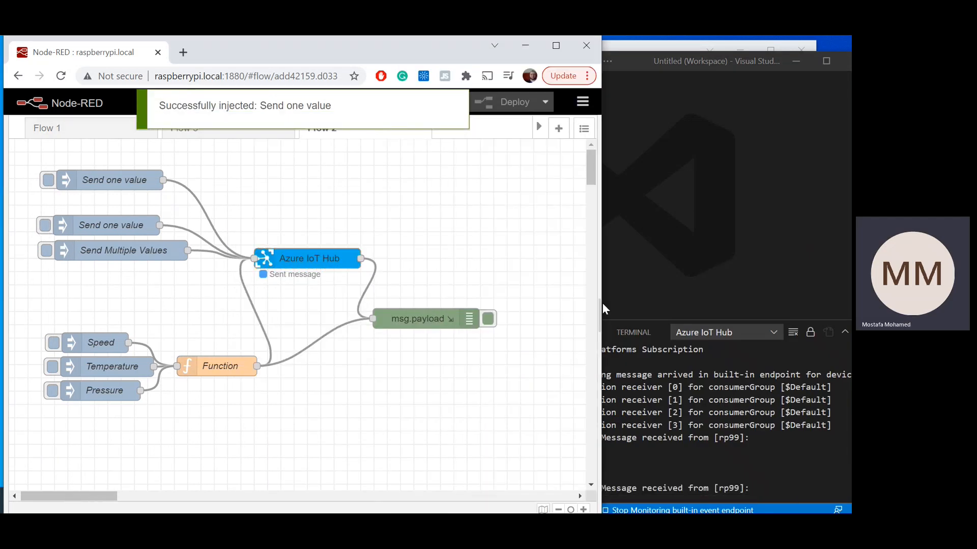
left_click_drag(585, 315, 451, 316)
left_click(461, 314)
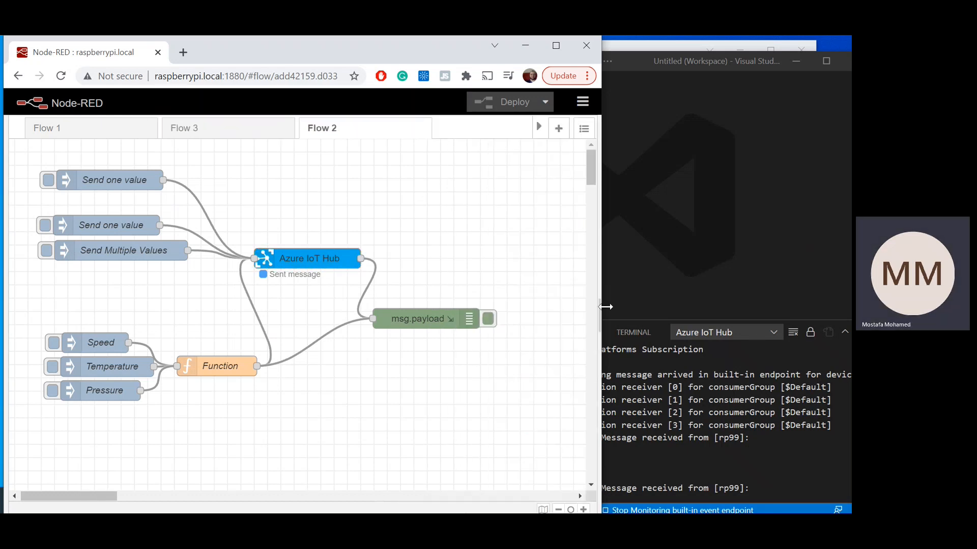
left_click_drag(601, 273, 405, 288)
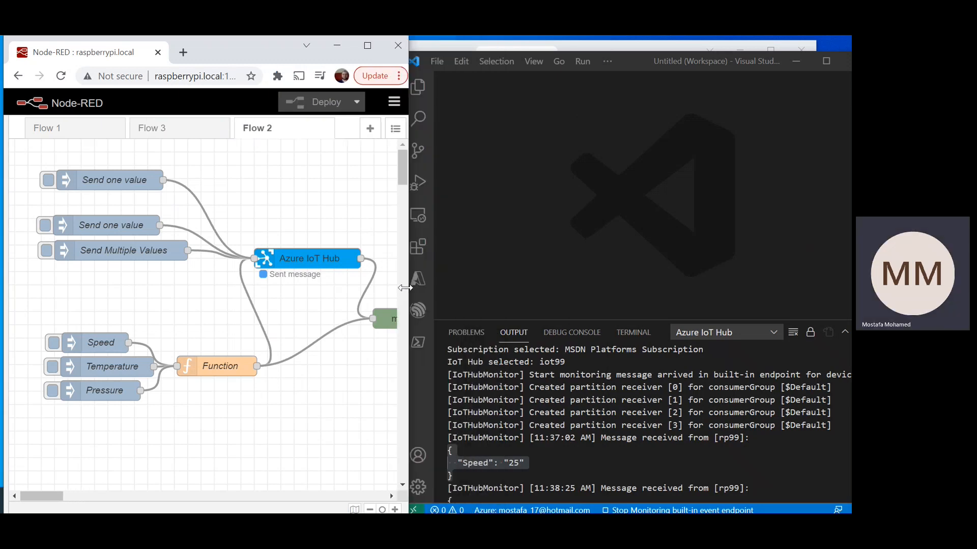
scroll(564, 460, "down", 2)
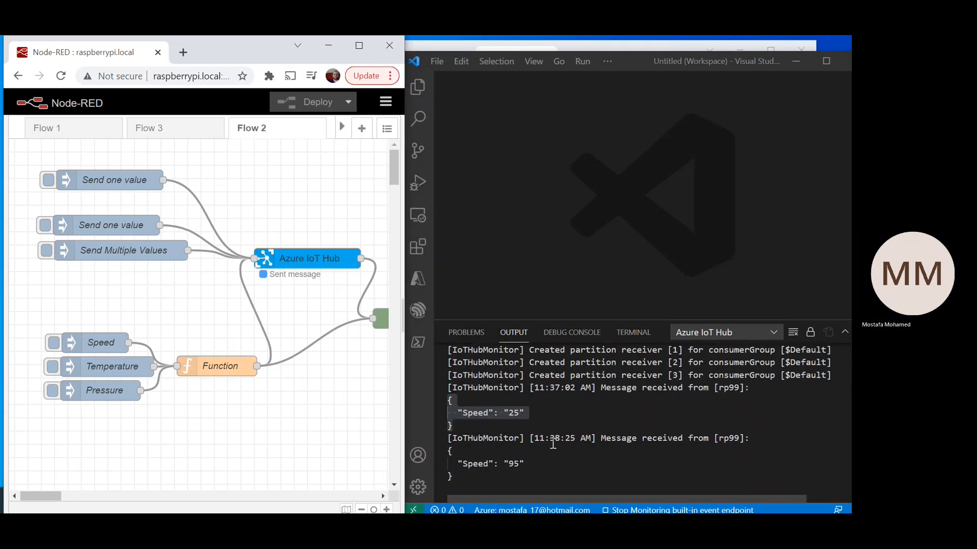
left_click_drag(468, 464, 553, 465)
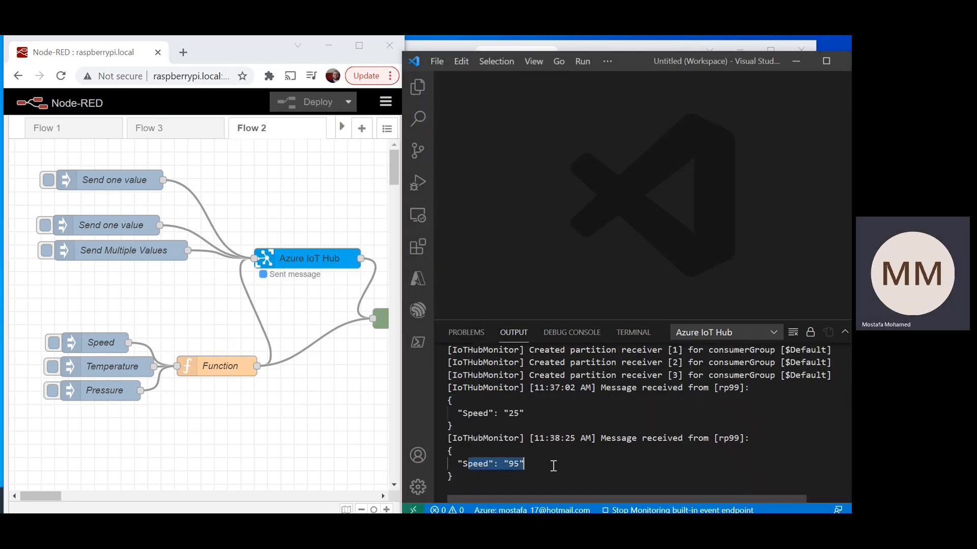
Step: Inject the Send Multiple Values, Speed, Temperature and Pressure nodes in turn, checking the rp99 messages in the Azure IoT Hub output
left_click(43, 257)
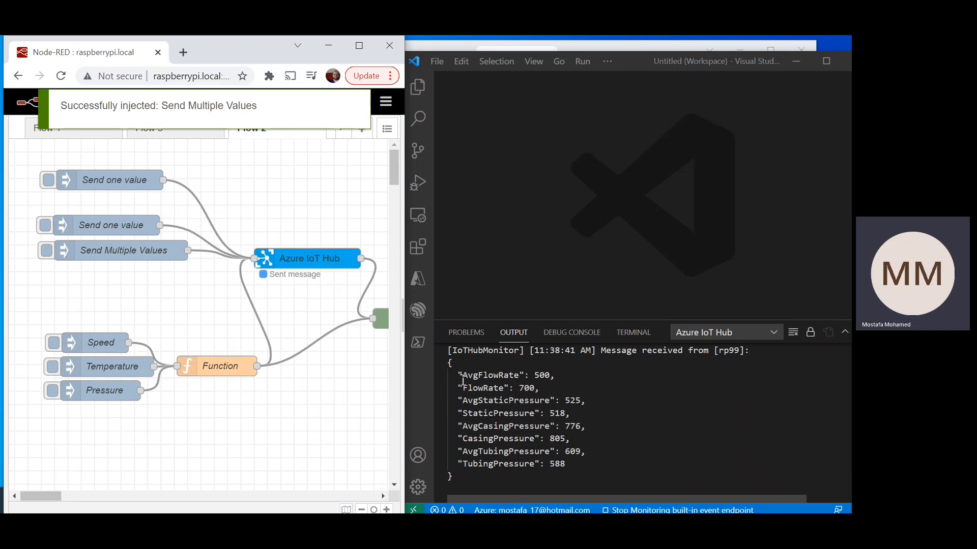
left_click_drag(463, 379, 566, 464)
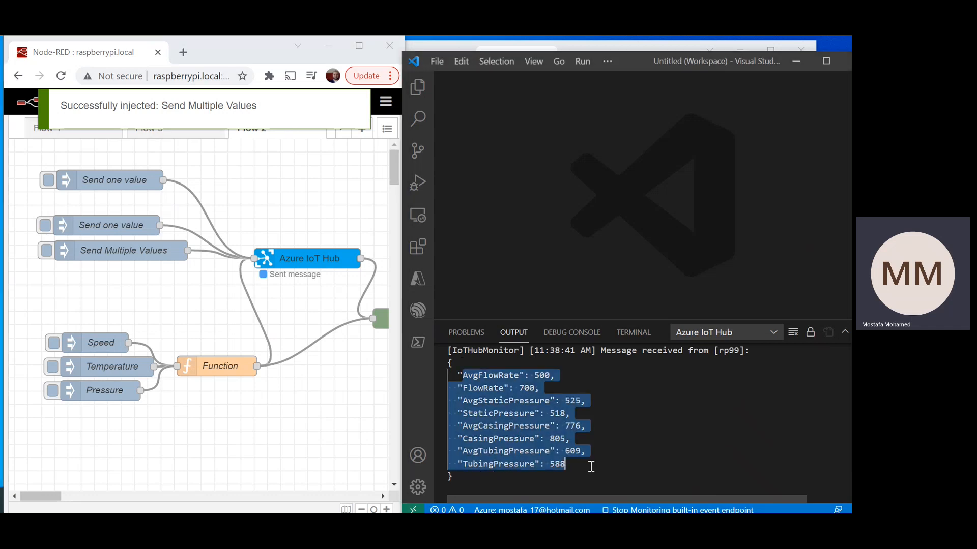
left_click(54, 344)
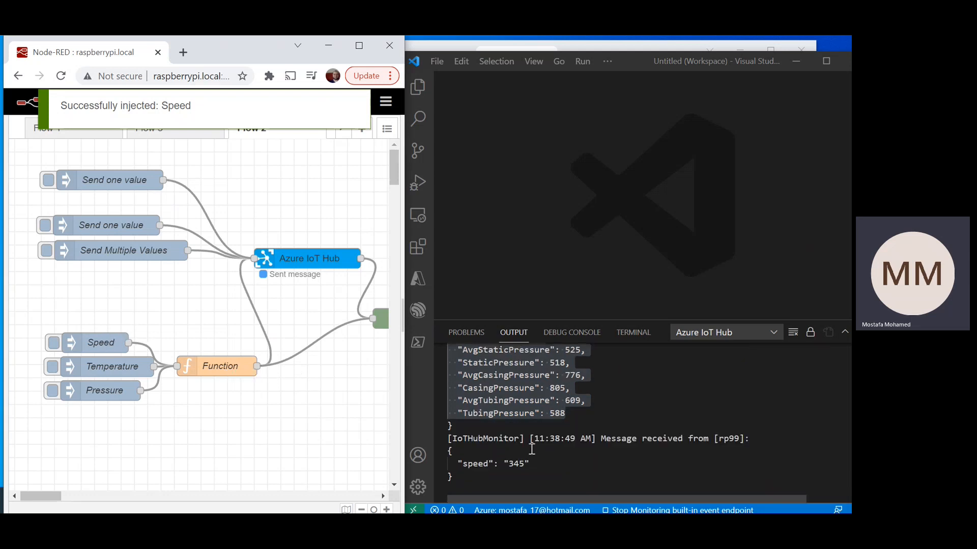
left_click_drag(443, 440, 483, 477)
left_click(52, 367)
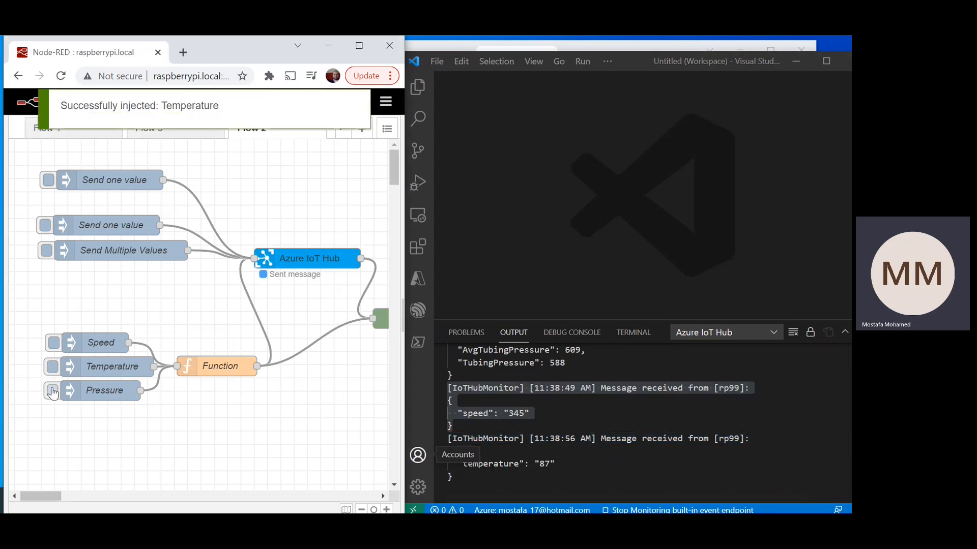
left_click(53, 391)
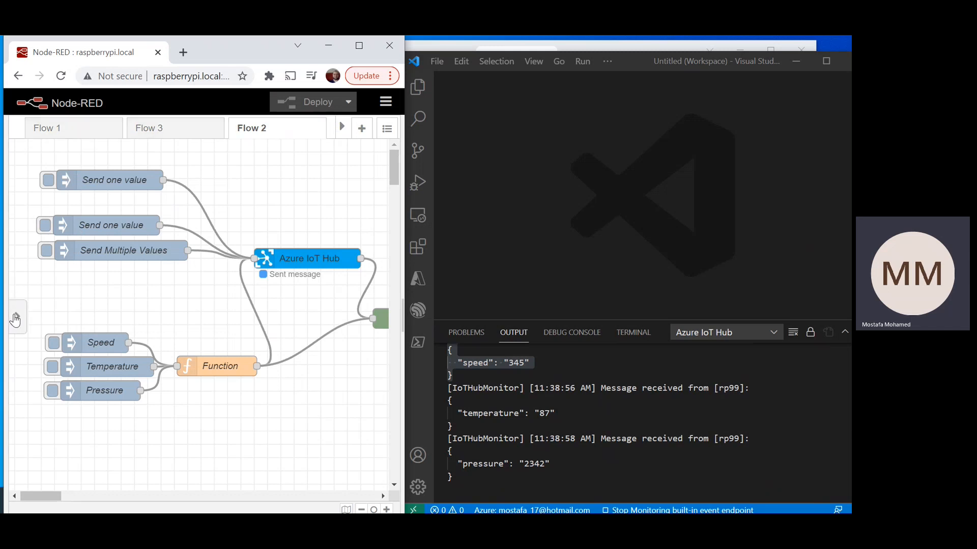
Step: Browse Node-RED's node palette from the common nodes through dashboard to the Raspberry Pi nodes, and hide the palette again
left_click(13, 319)
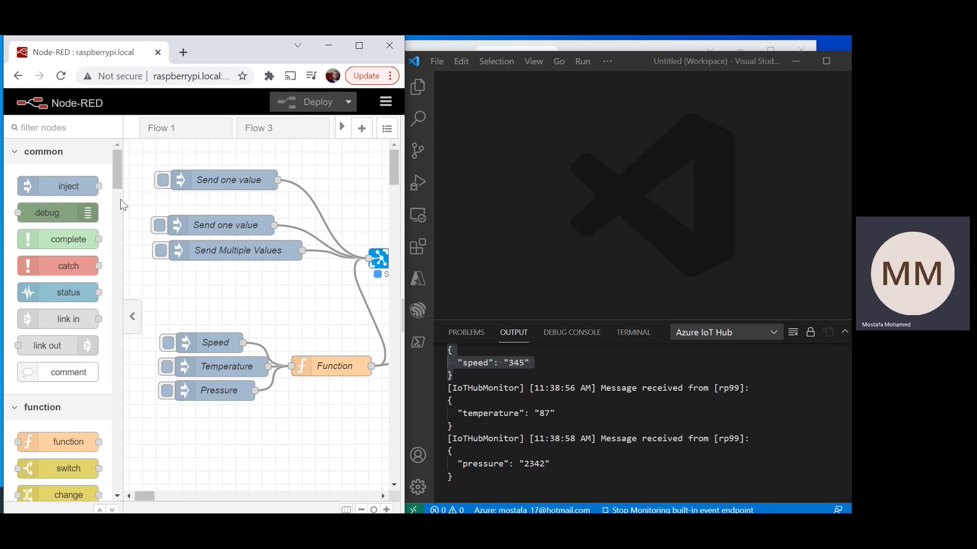
left_click_drag(118, 152, 122, 363)
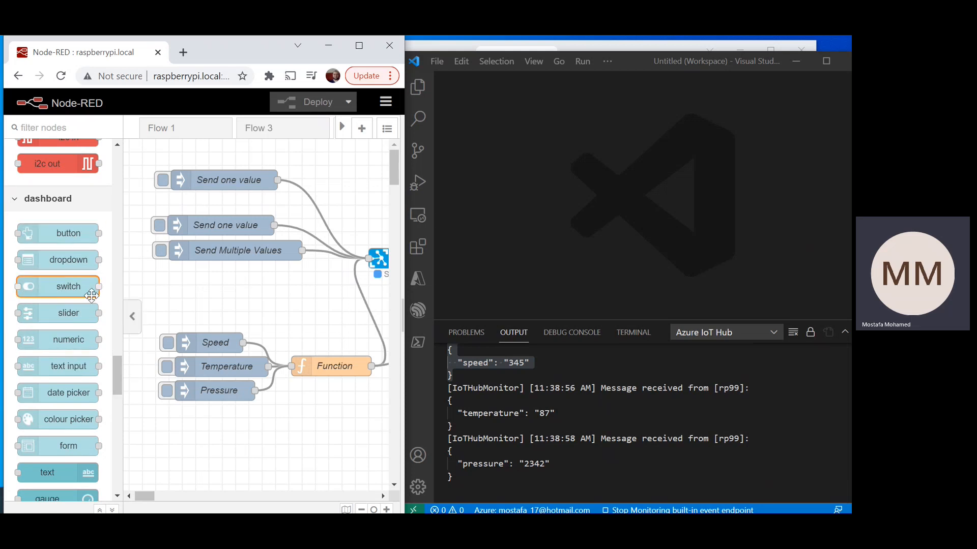
left_click_drag(118, 385, 111, 489)
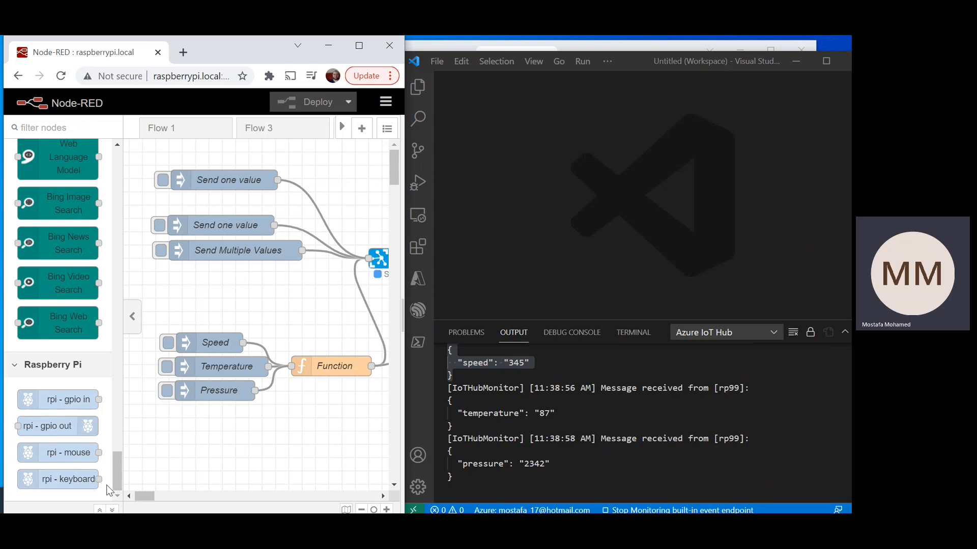
left_click_drag(114, 481, 157, 159)
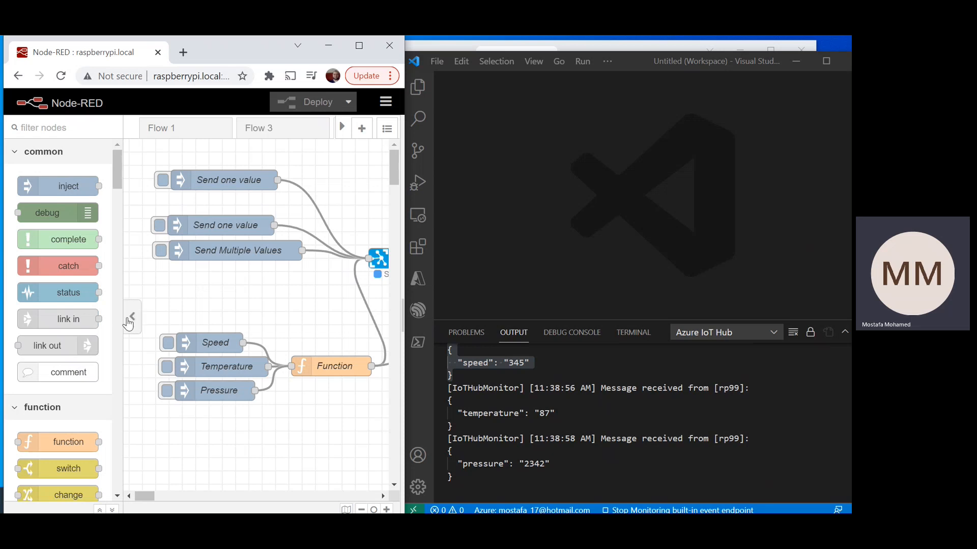
left_click(129, 322)
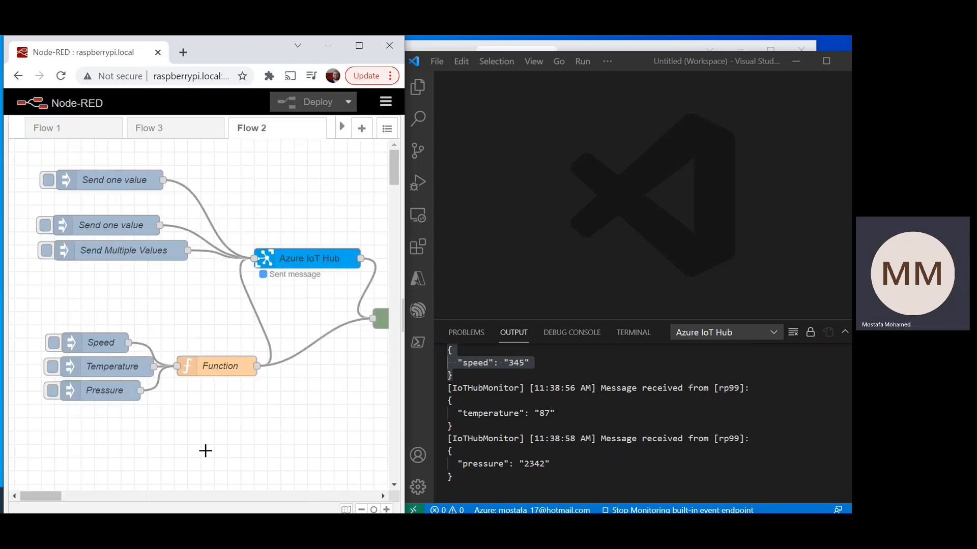